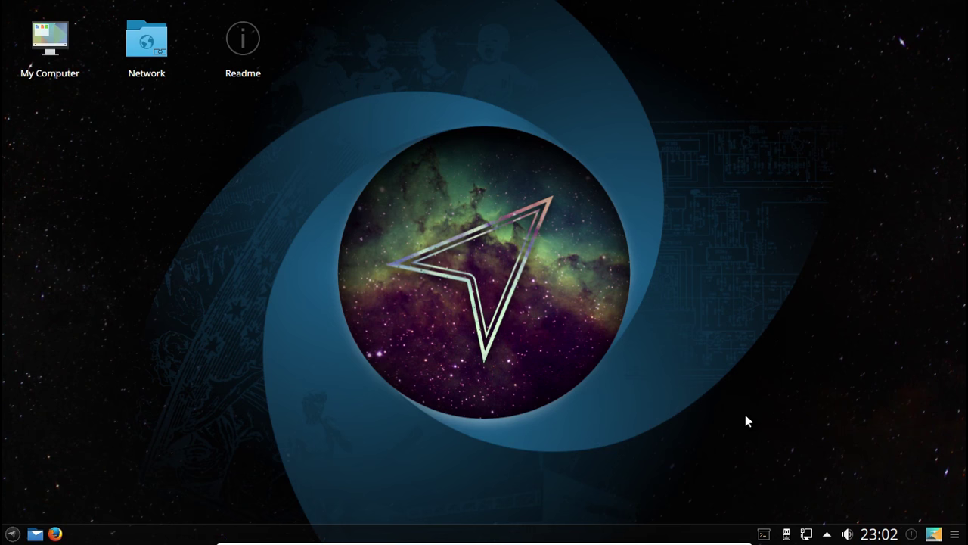
Open the drop-down terminal, run "sudo pacman-mirrors -g -b stable" and enter the account password to regenerate the stable mirror list.
key("F12")
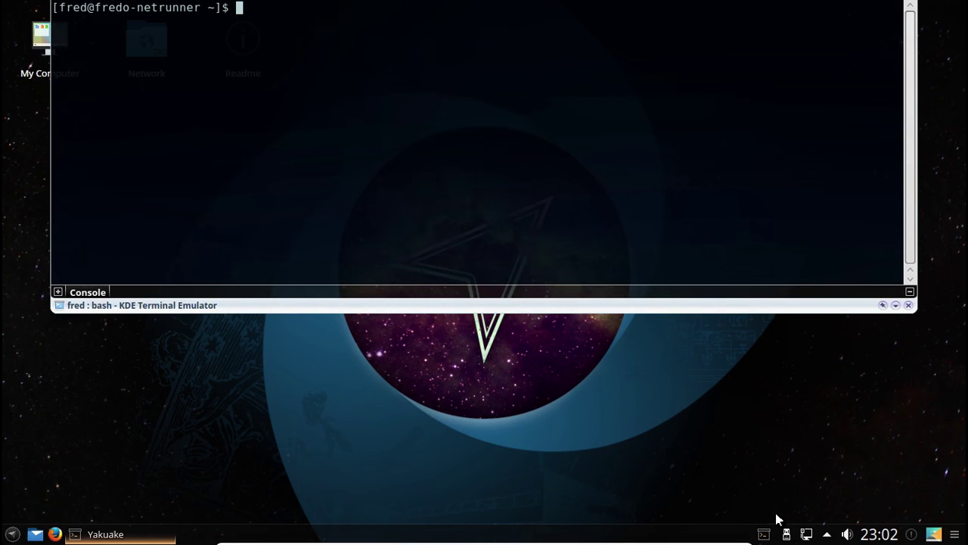
type("sudo pacman-")
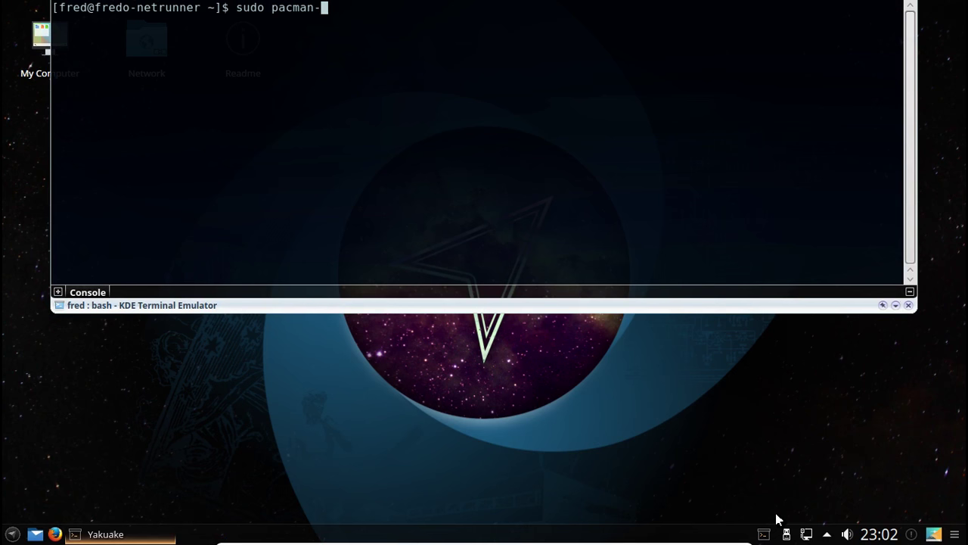
type("mirros")
key("BackSpace")
type("rs -g -b stable")
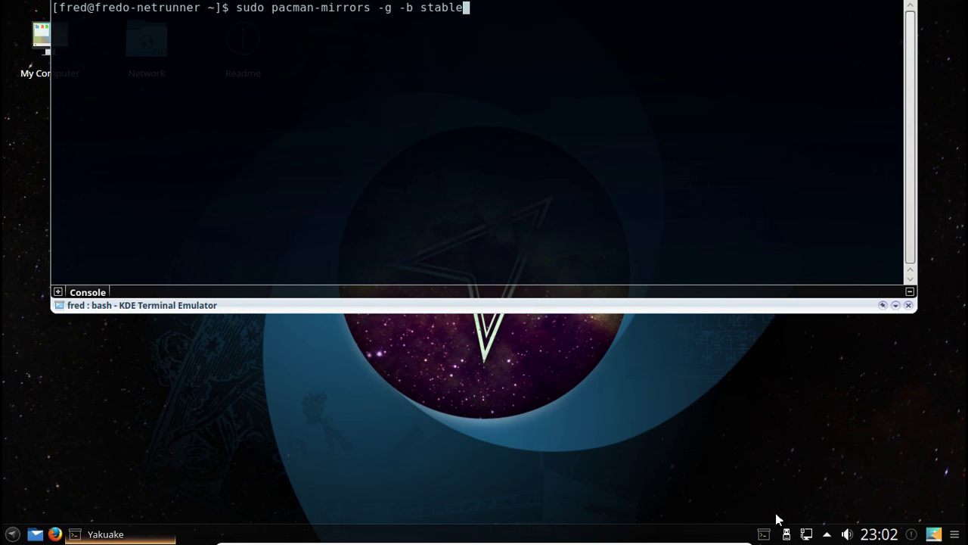
key("Return")
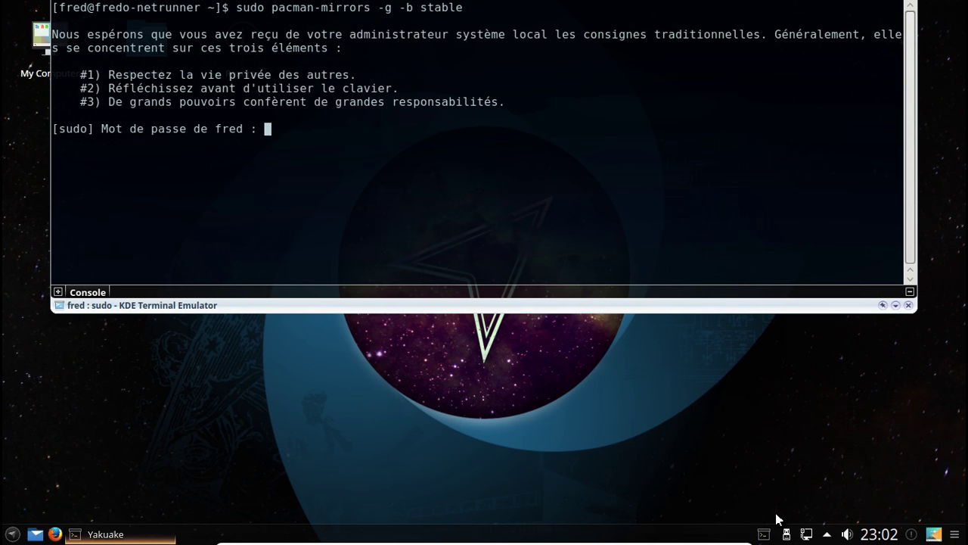
key("Return")
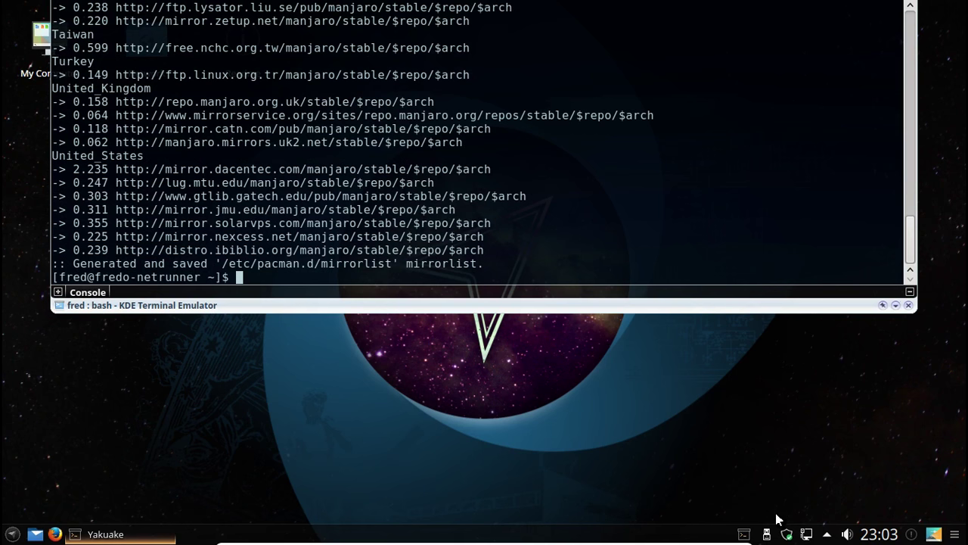
type("yaourt ")
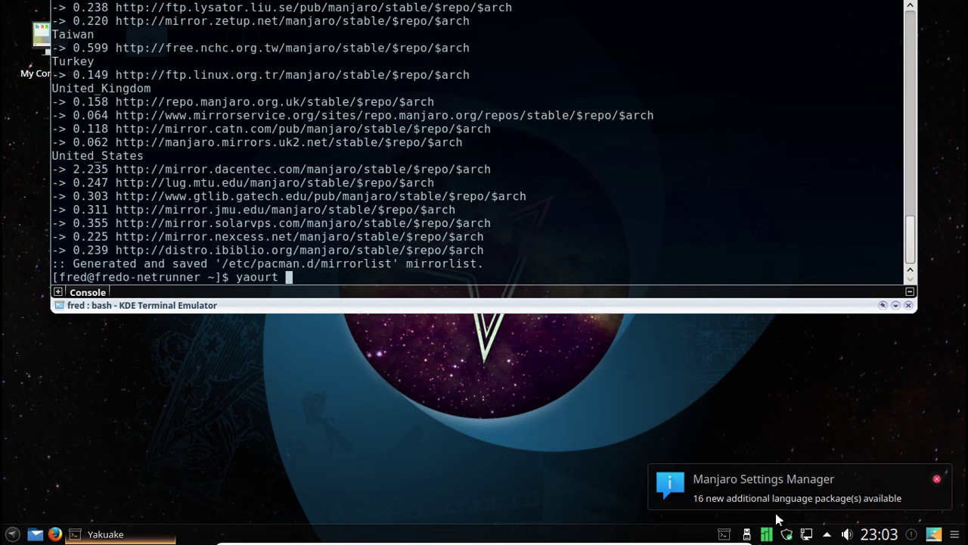
type("-Syyua")
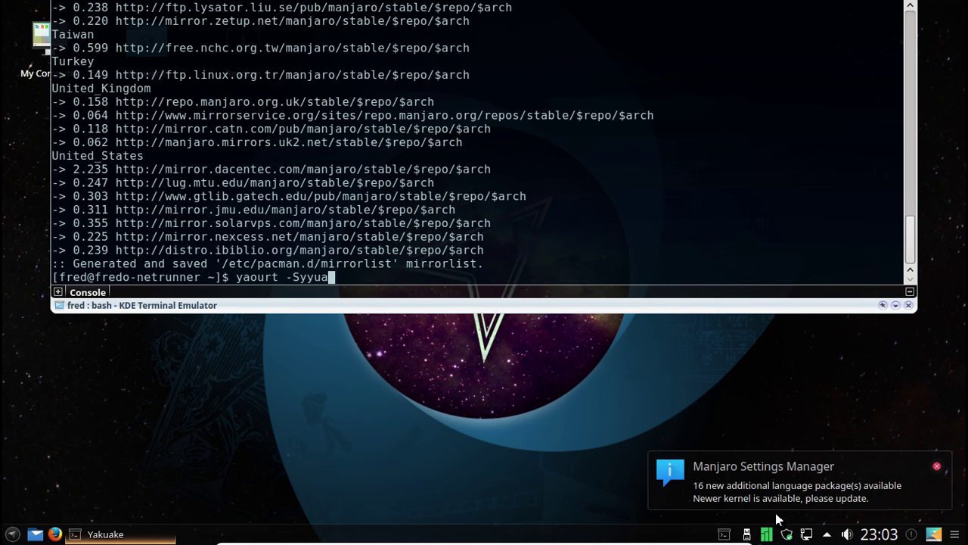
key("Return")
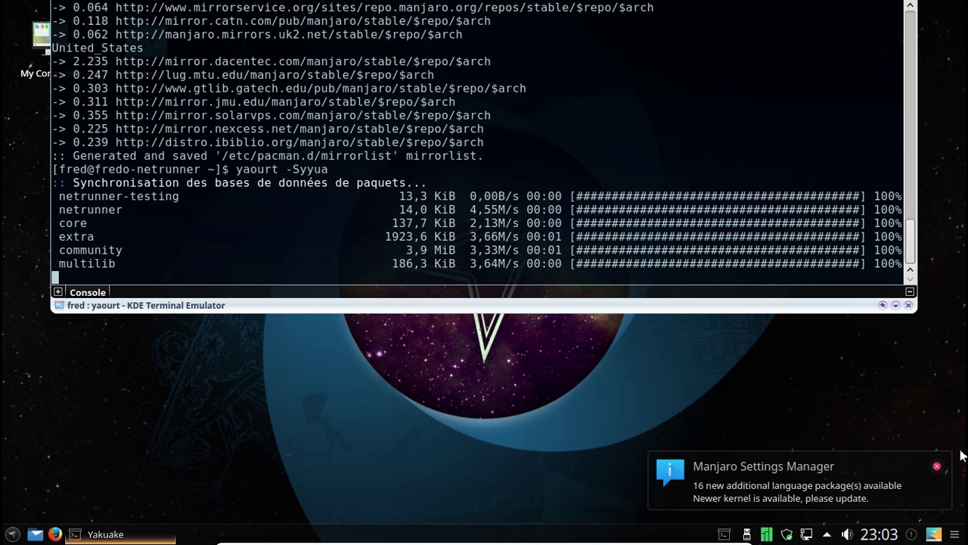
left_click(941, 463)
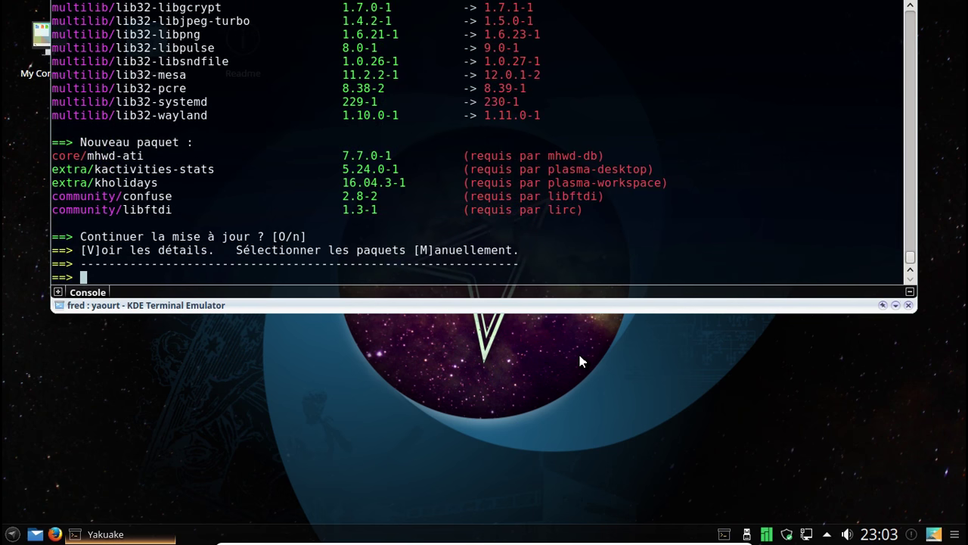
key("ctrl+c")
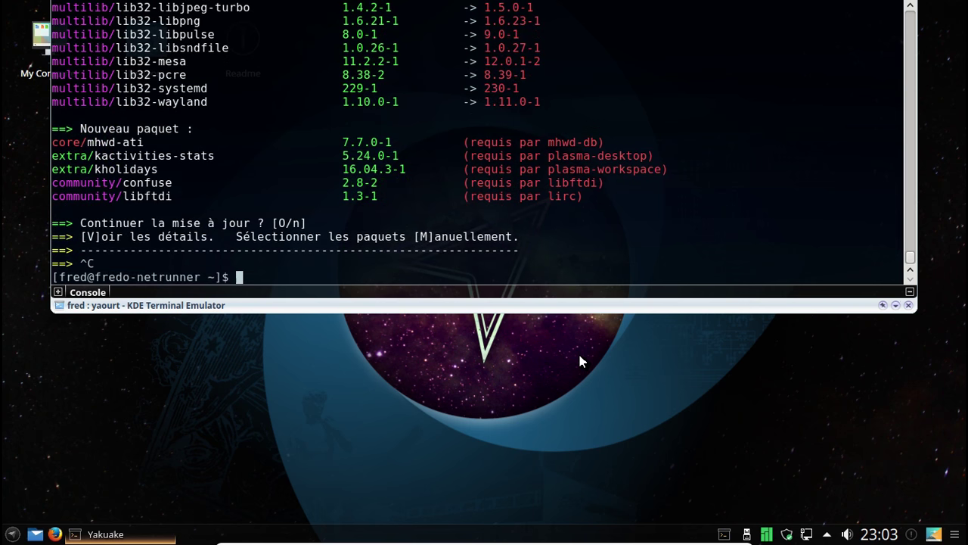
Open /etc/pacman.conf in nano with root privileges using "sudo nano /etc/pacman.conf".
type("sudo nano /etc/pacman")
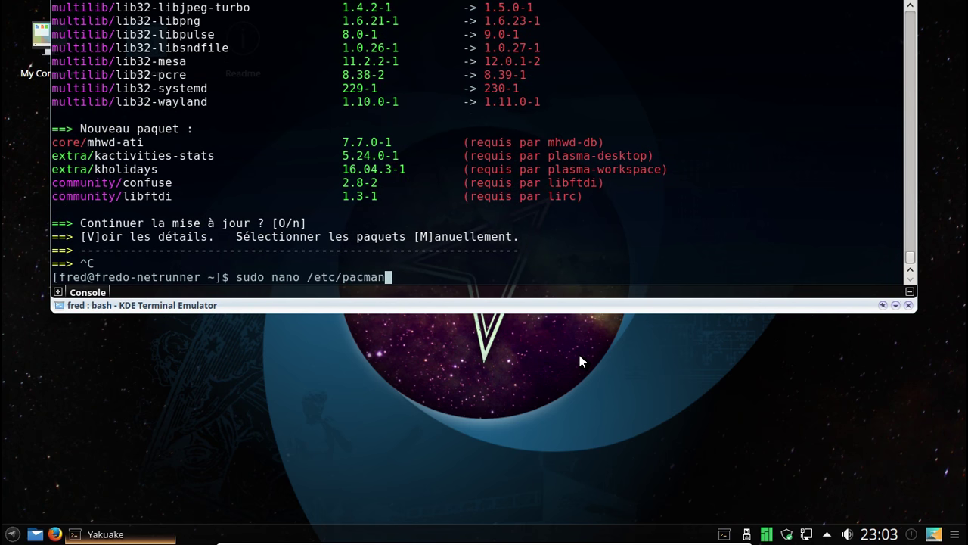
type(".conf")
key("Return")
Comment out the header, SigLevel and Server lines of the [netrunner-testing] repository with "#", save the file and exit nano.
key("Page_Down")
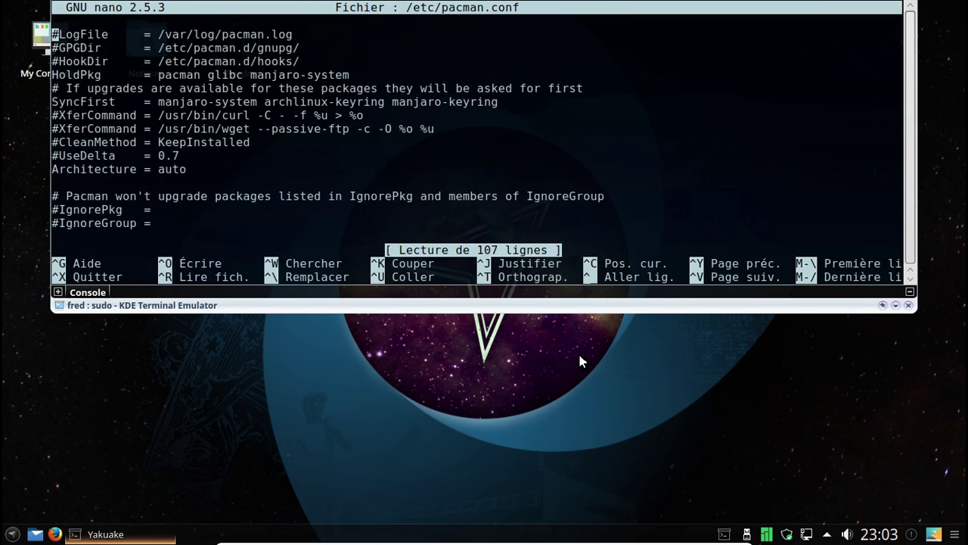
key("Page_Down")
key("Page_Down")
key("Page_Down")
key("Page_Down")
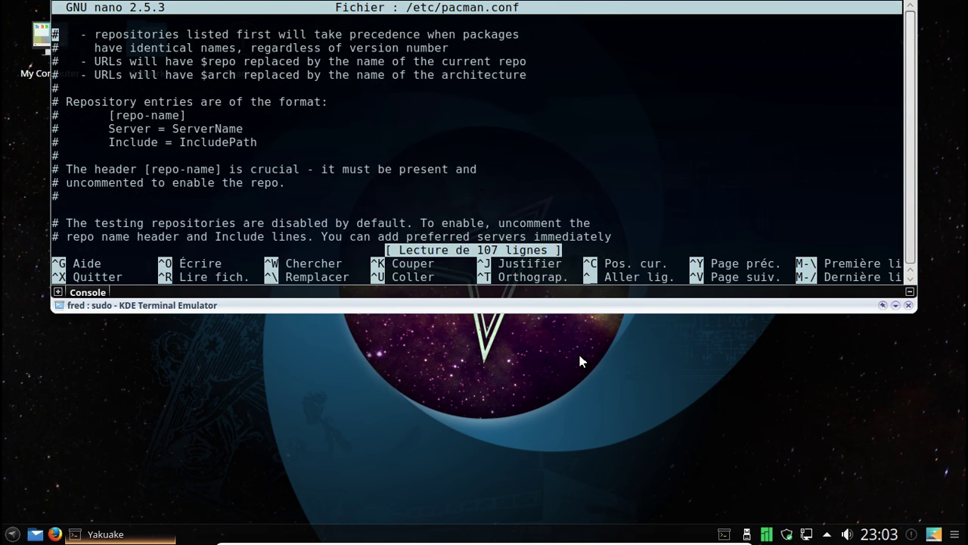
key("Page_Down")
key("Down")
key("Down")
key("Down")
key("Down")
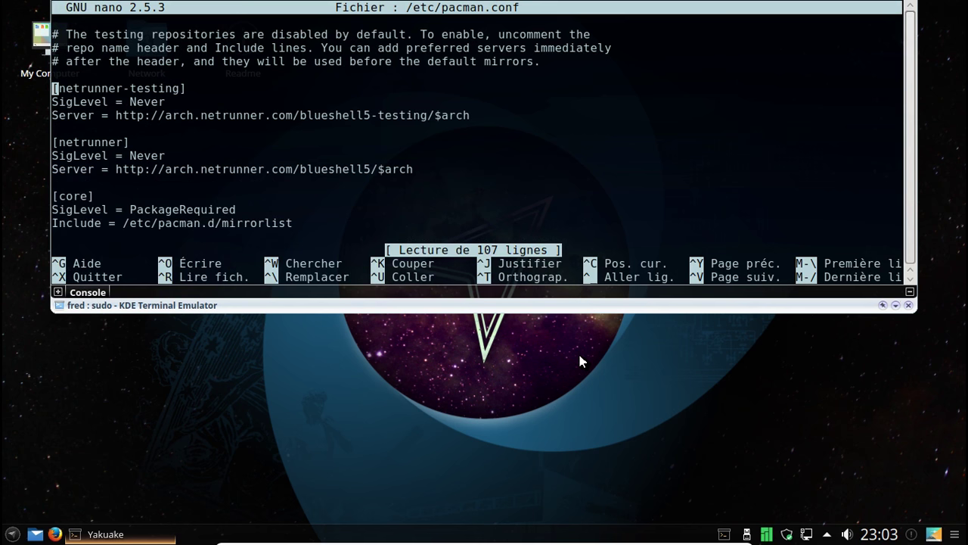
type("#")
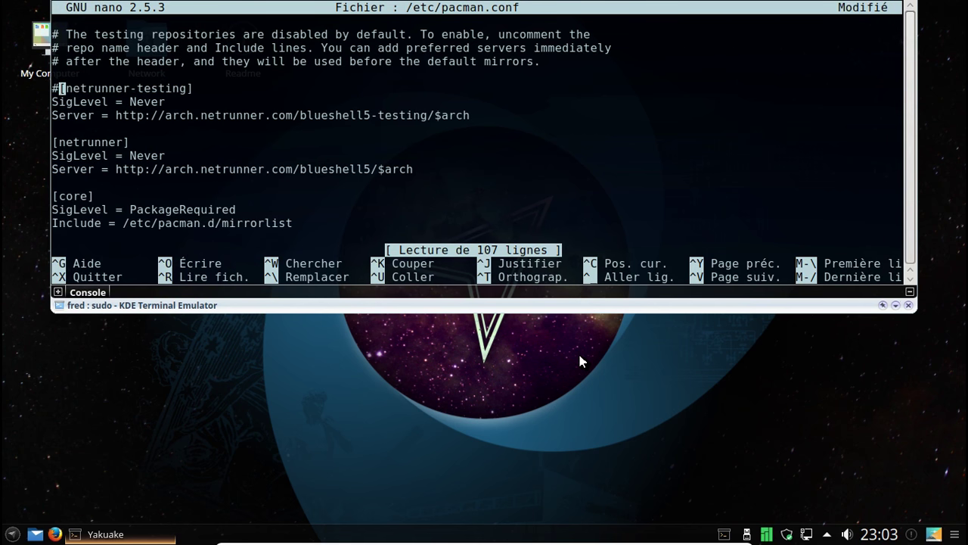
key("Down")
key("Left")
type("#")
key("Down")
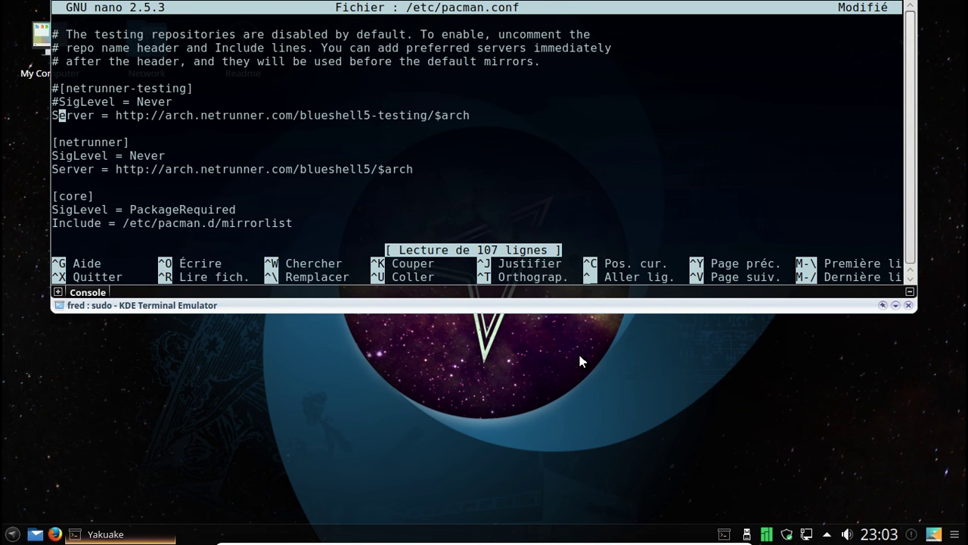
key("Left")
type("#")
key("ctrl+x")
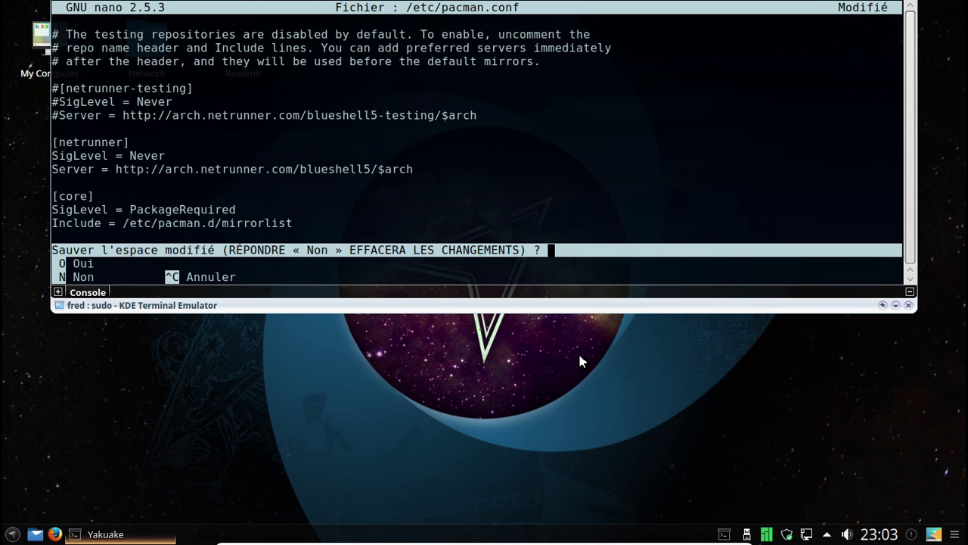
key("o")
key("Return")
Run "yaourt -Syyua" again to resynchronise the package databases and check for system updates.
key("Up")
key("Up")
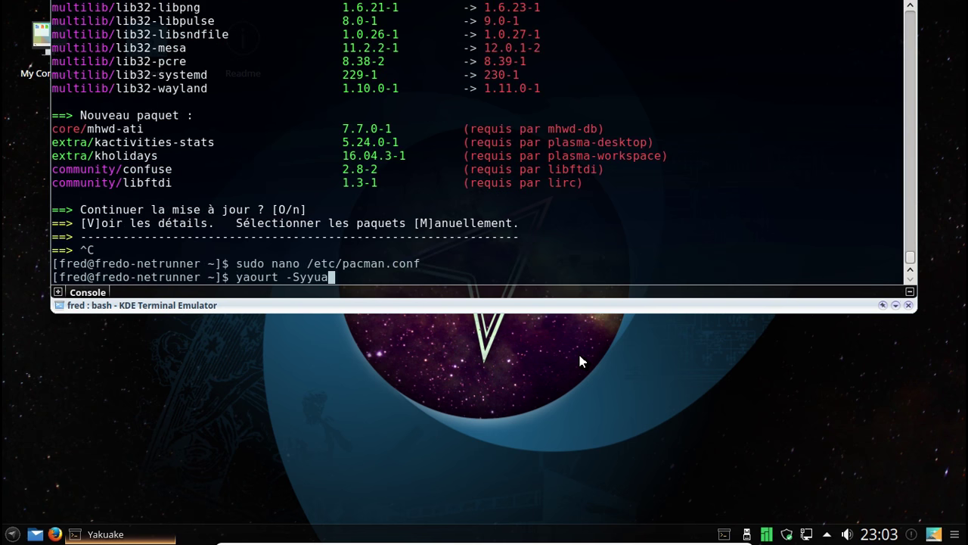
key("Return")
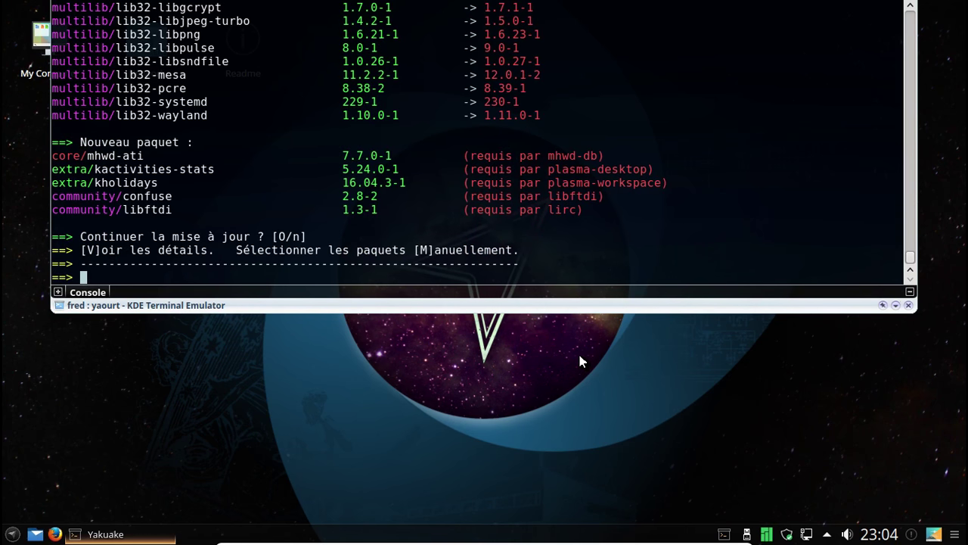
Look through the full list of proposed package updates, from the newest entries up to the repository synchronisation, and return to the prompt.
scroll(757, 155, "up", 11)
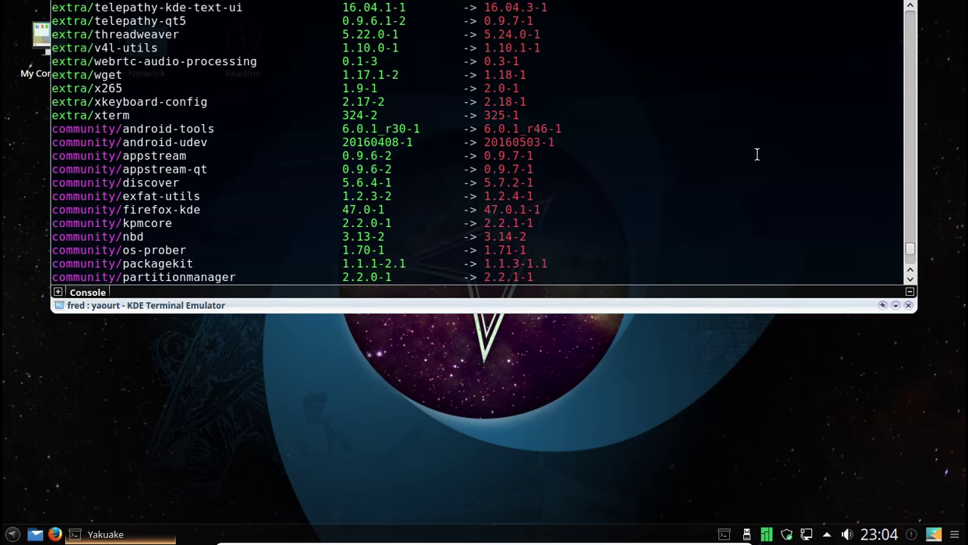
scroll(757, 154, "up", 20)
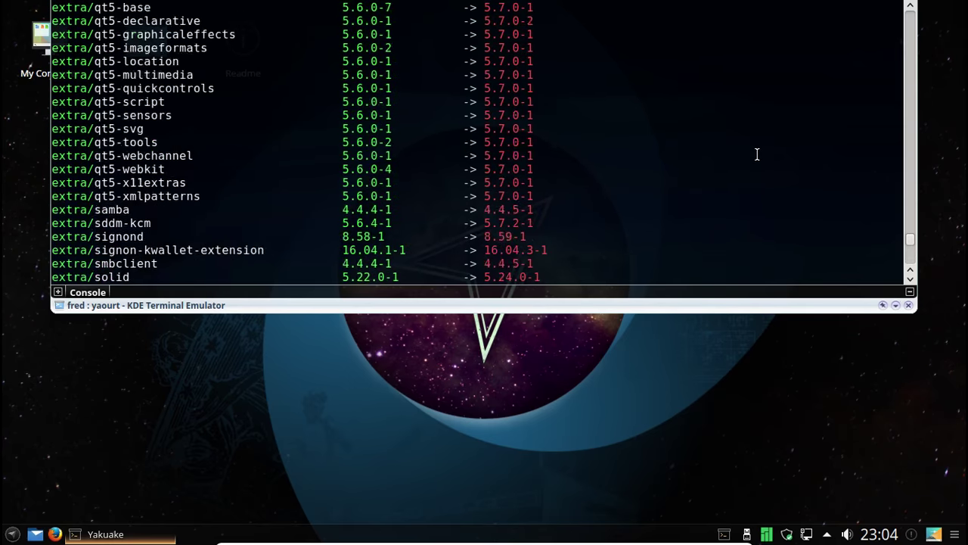
scroll(757, 155, "up", 16)
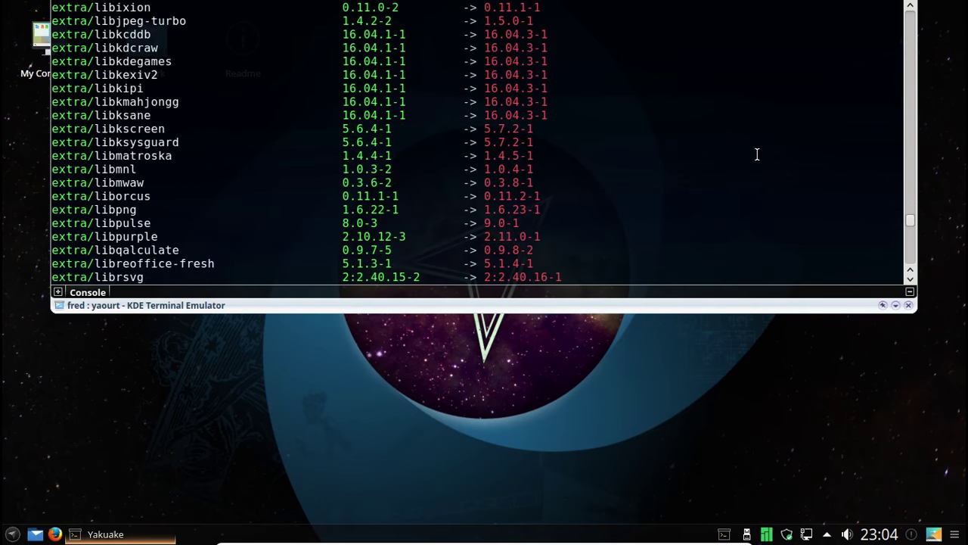
scroll(756, 154, "up", 20)
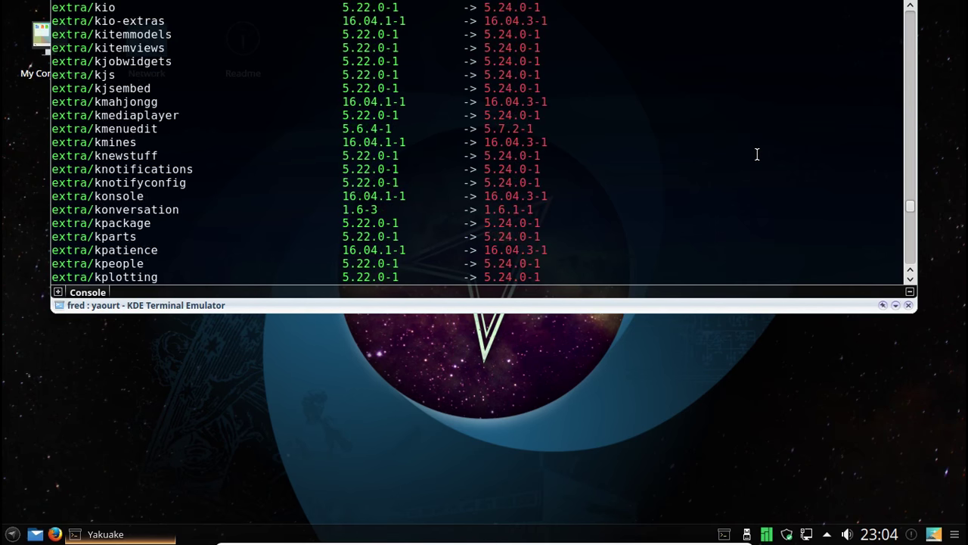
scroll(757, 154, "up", 9)
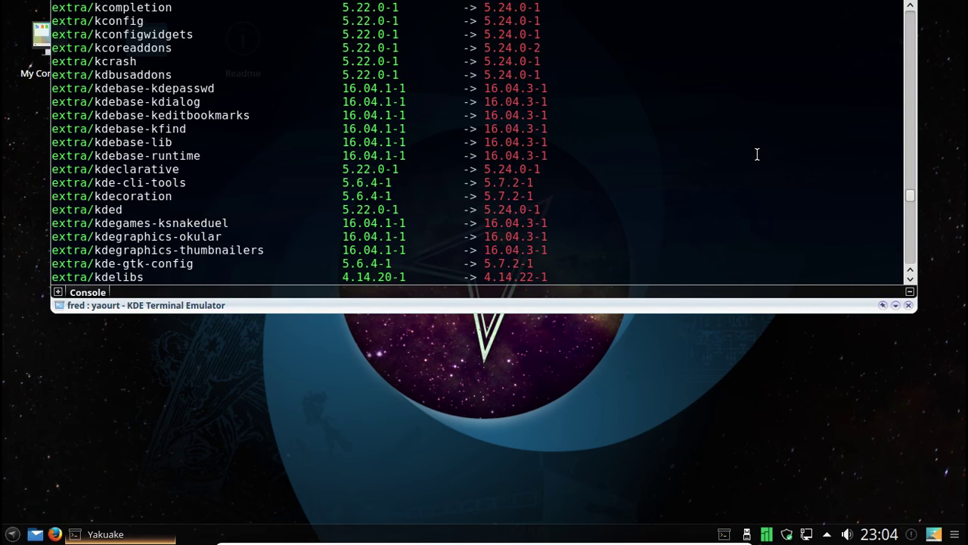
scroll(757, 154, "up", 3)
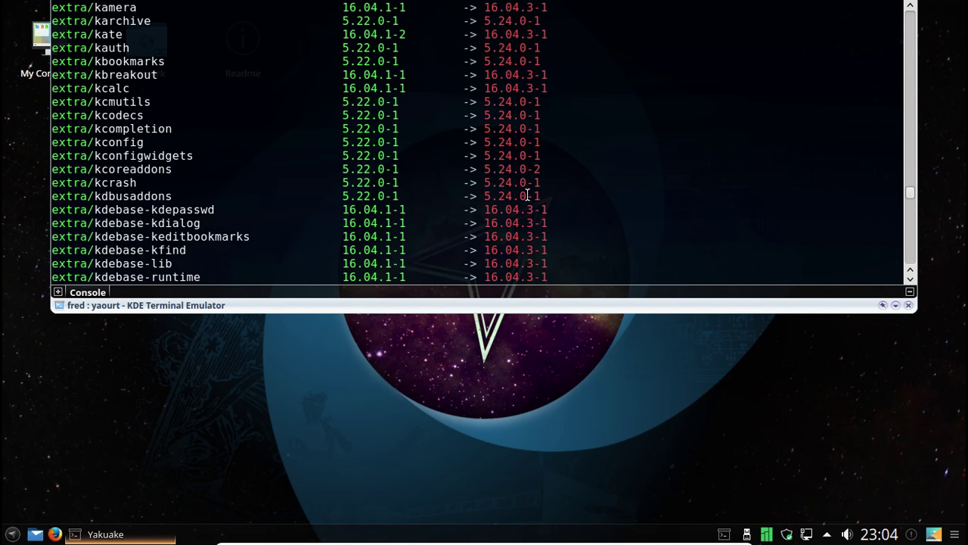
scroll(709, 217, "up", 7)
scroll(709, 218, "up", 18)
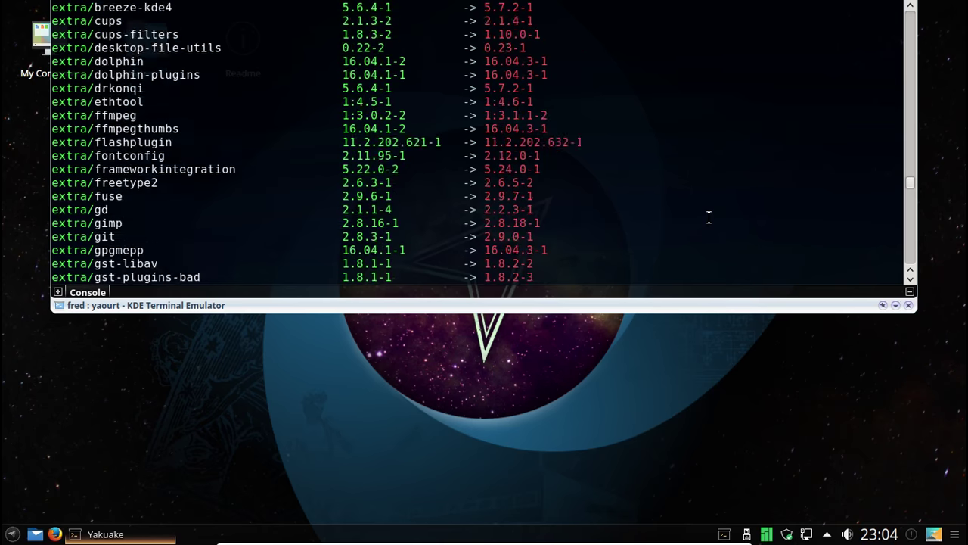
scroll(709, 217, "up", 5)
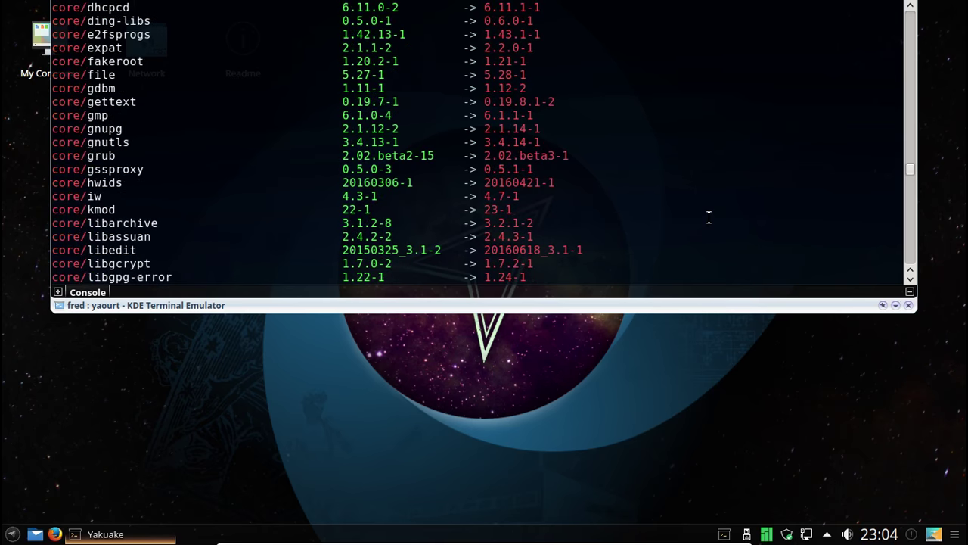
scroll(709, 217, "down", 3)
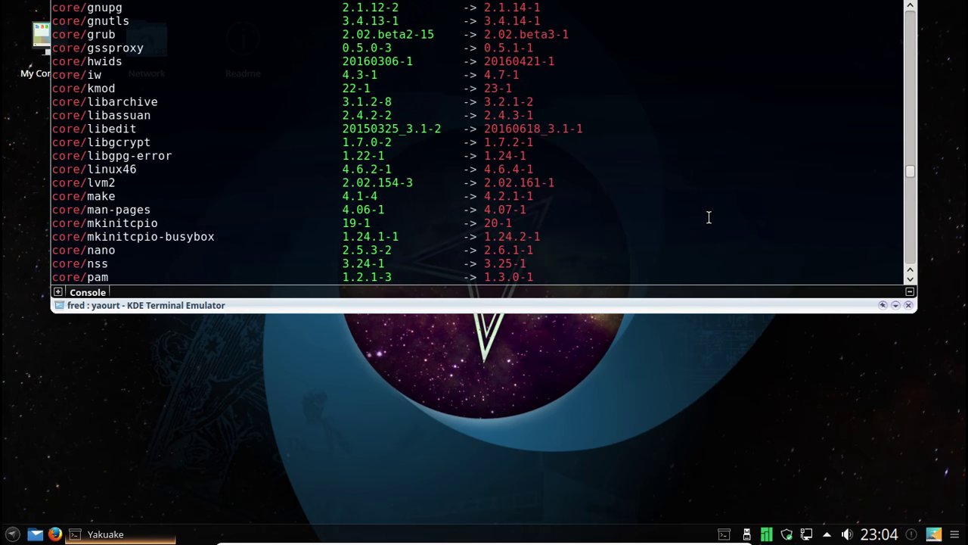
scroll(709, 217, "up", 13)
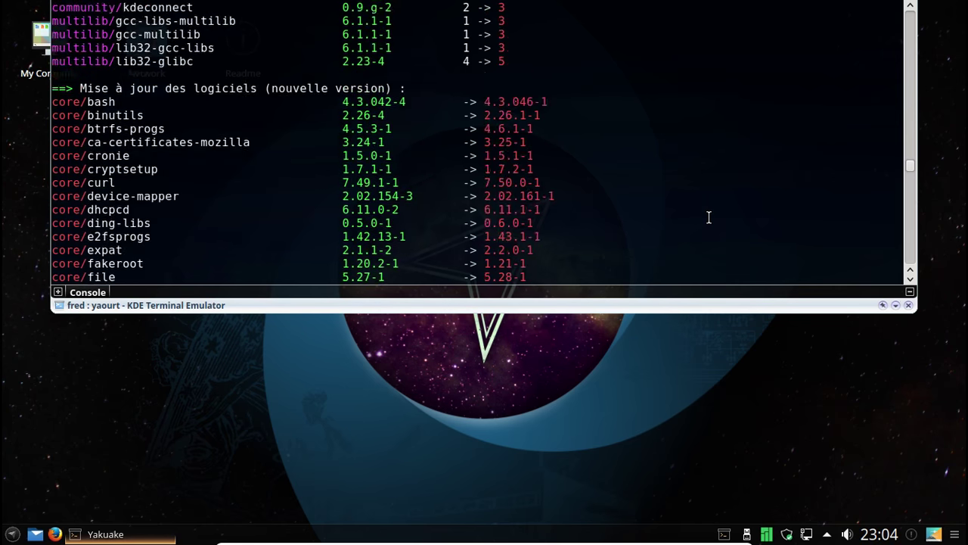
scroll(709, 217, "up", 10)
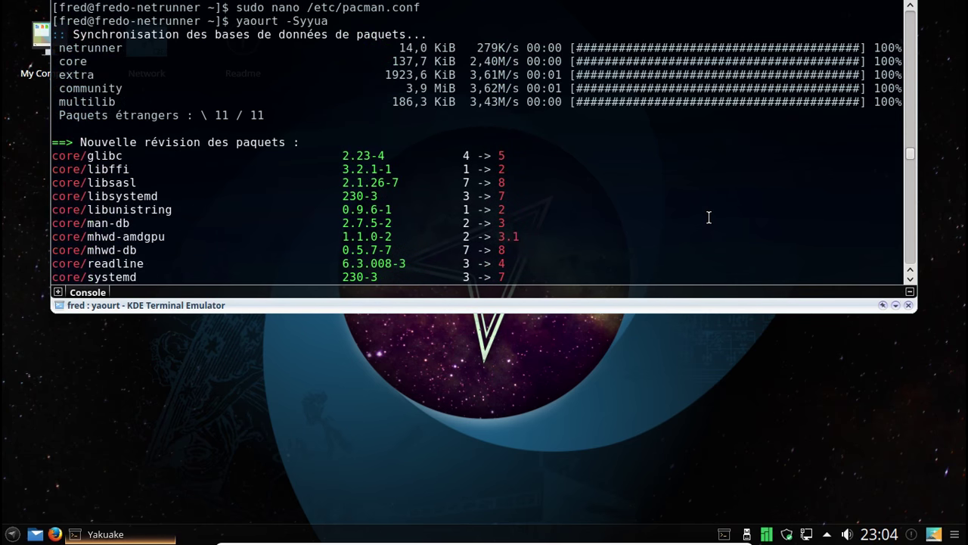
scroll(709, 217, "down", 4)
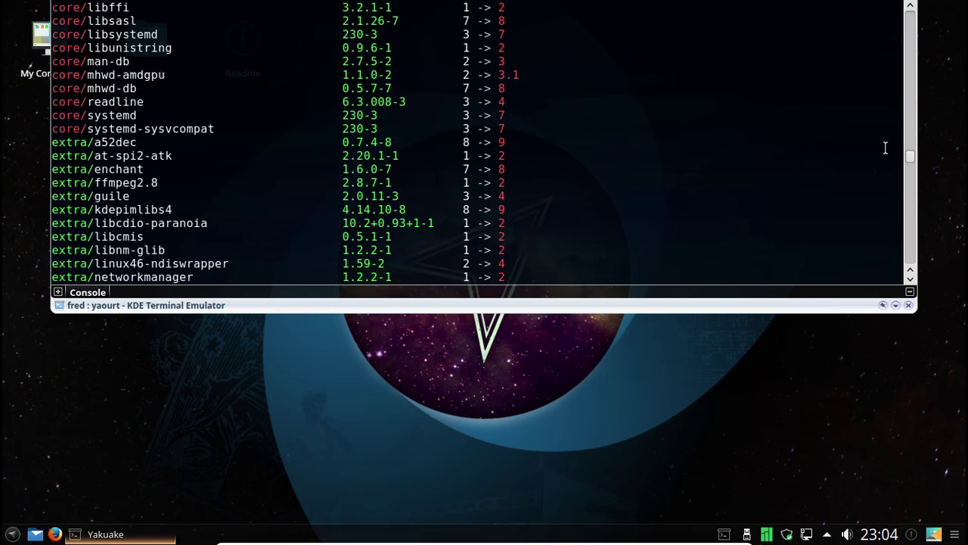
left_click_drag(910, 159, 908, 261)
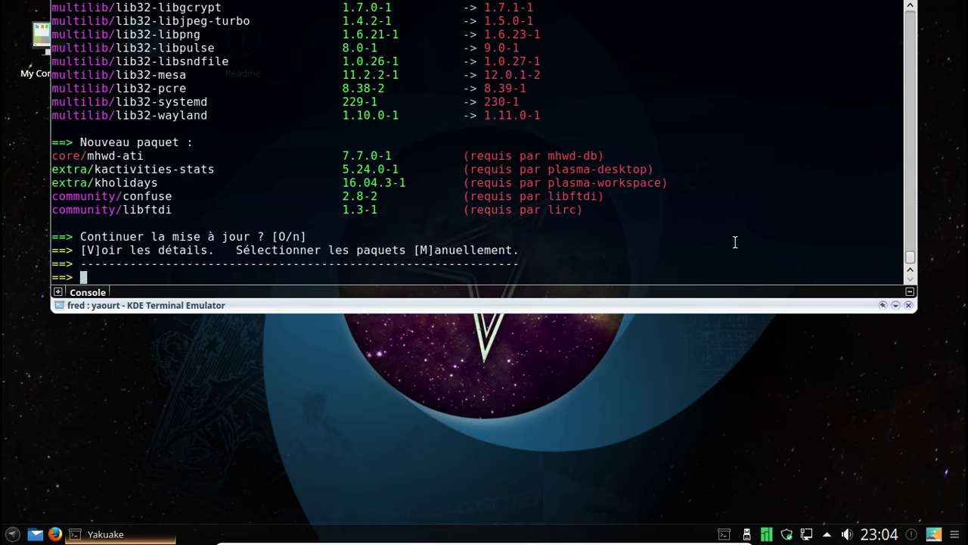
Accept continuing the full system update and review the package version warnings above the installation prompt.
type("O")
key("Return")
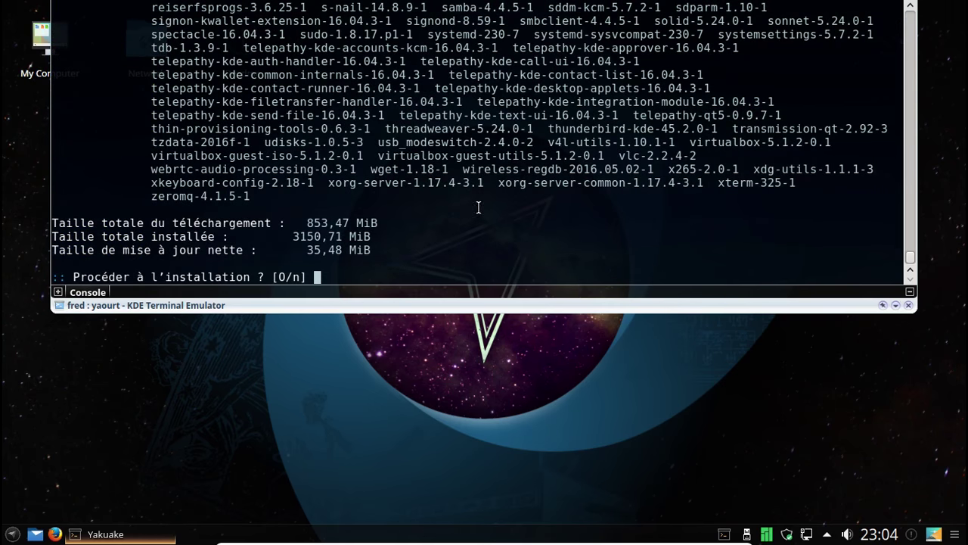
left_click_drag(910, 257, 914, 230)
scroll(914, 229, "down", 1)
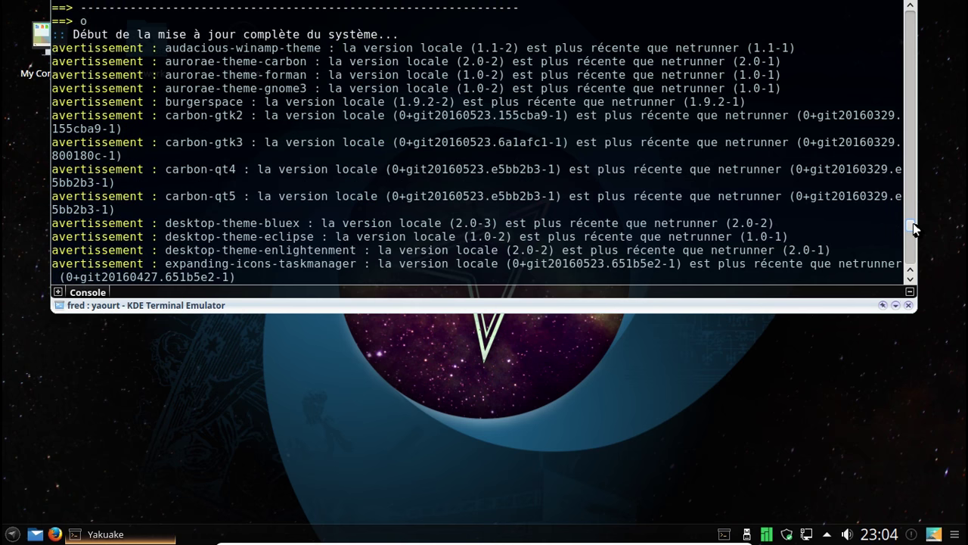
scroll(914, 229, "down", 10)
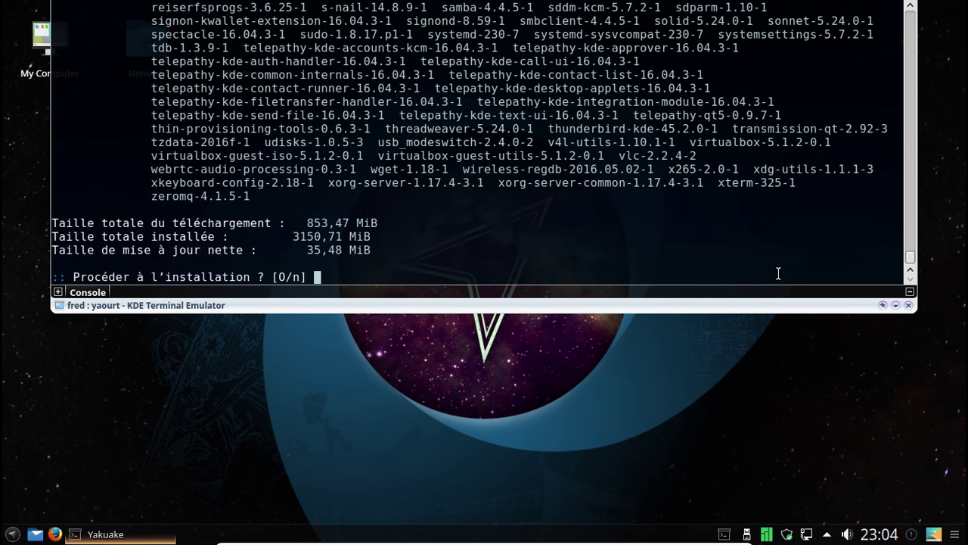
Confirm the installation of the proposed package updates so that the package download starts.
key("Return")
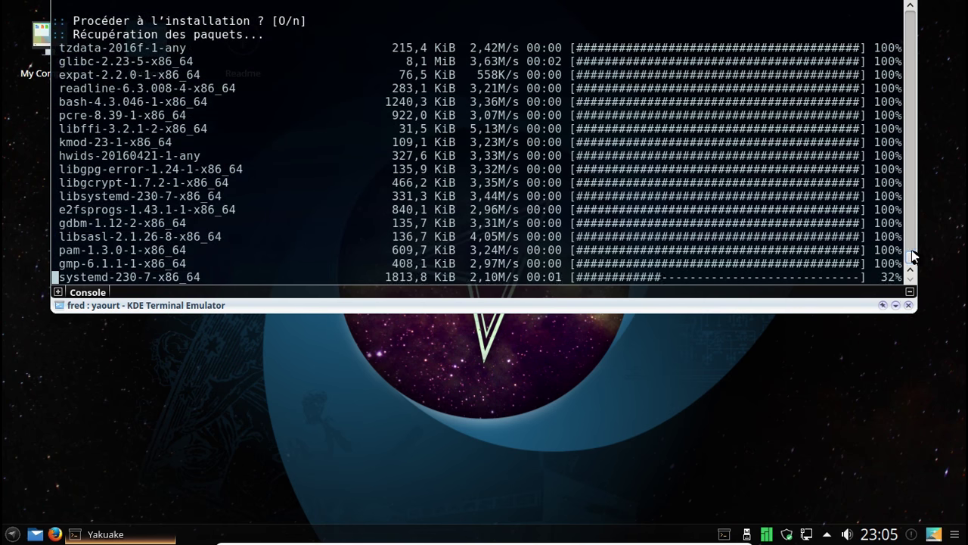
left_click_drag(910, 259, 903, 298)
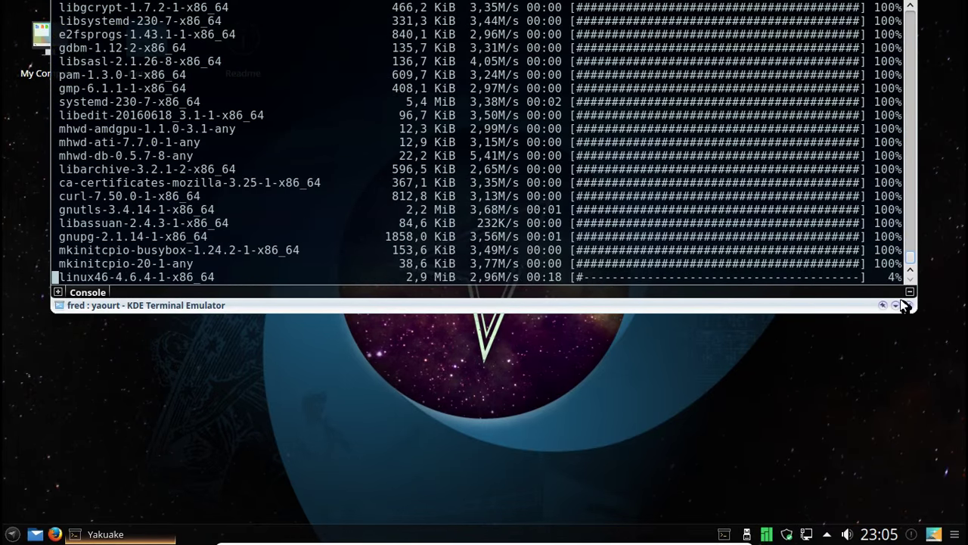
left_click_drag(897, 258, 887, 277)
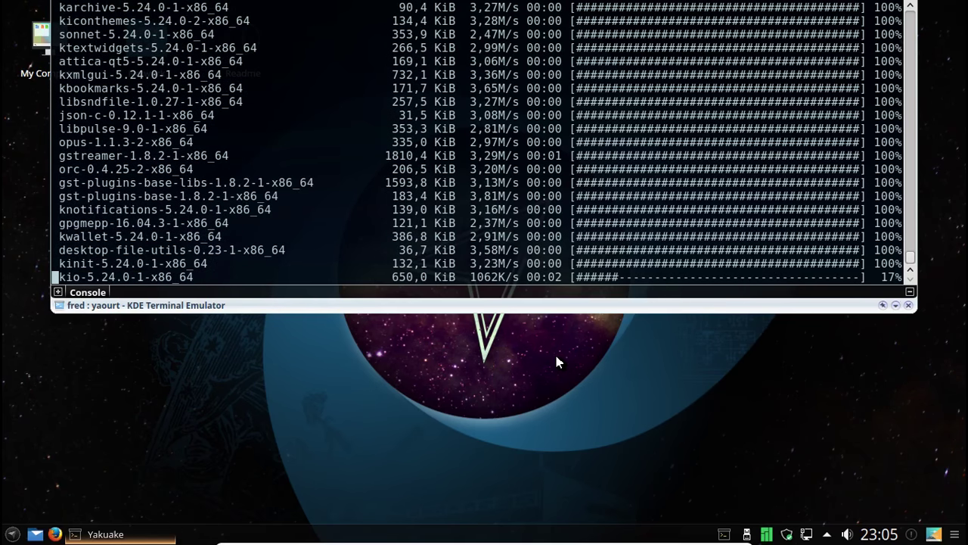
Hide the drop-down terminal and look through the application launcher's complete alphabetical list of installed applications, from A to Y.
key("F12")
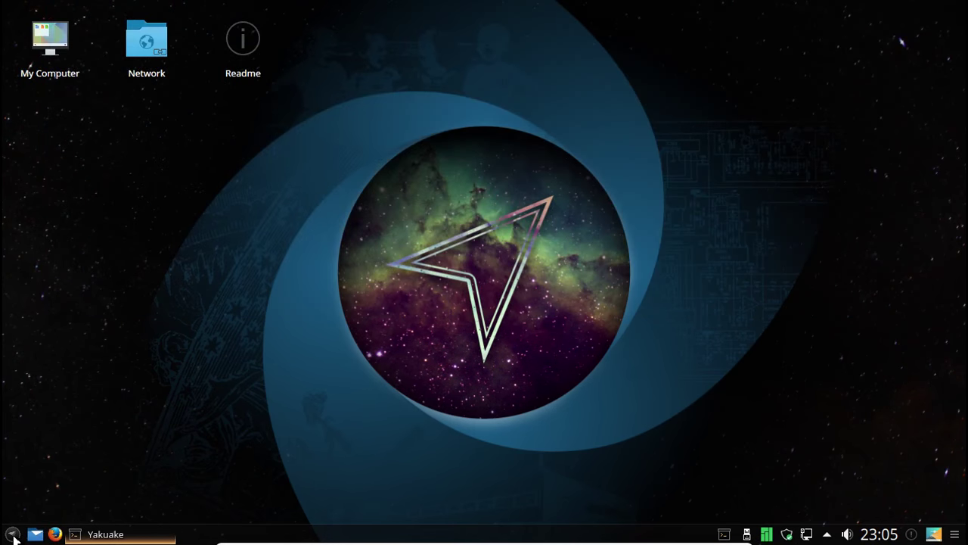
left_click(12, 535)
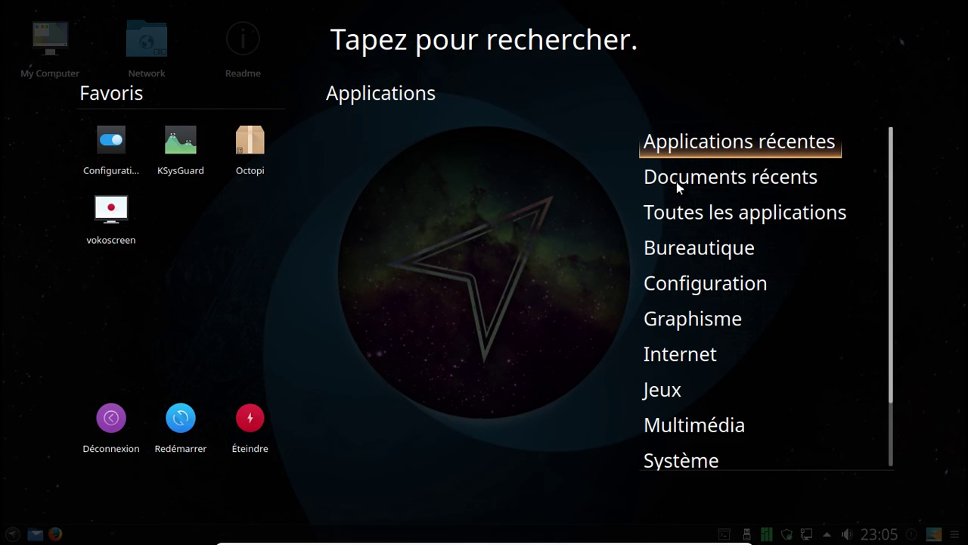
mouse_move(679, 213)
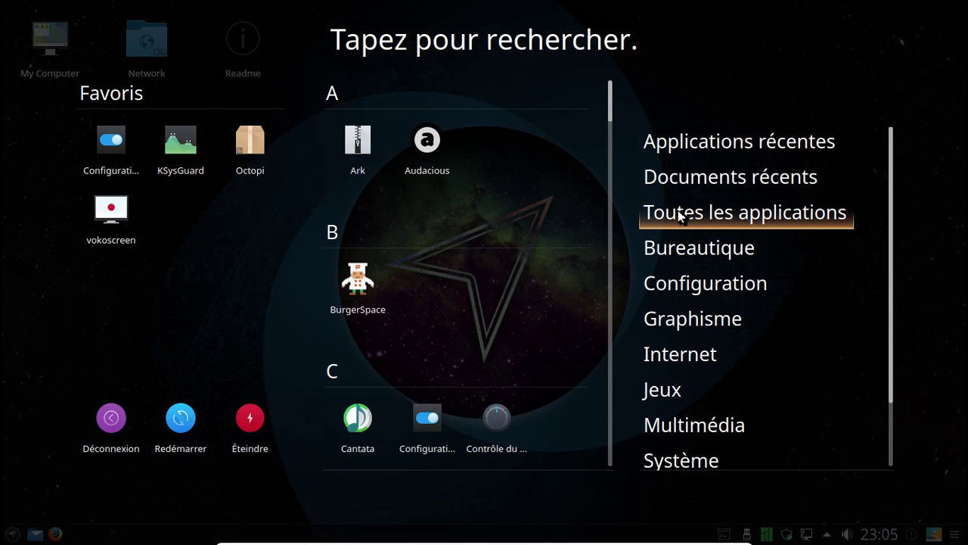
scroll(512, 255, "down", 3)
scroll(512, 255, "up", 2)
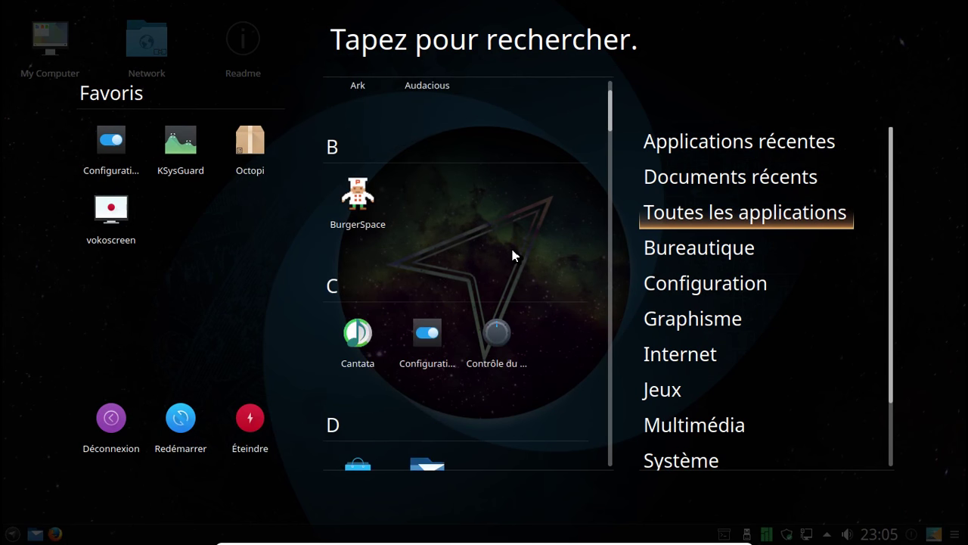
scroll(512, 253, "down", 5)
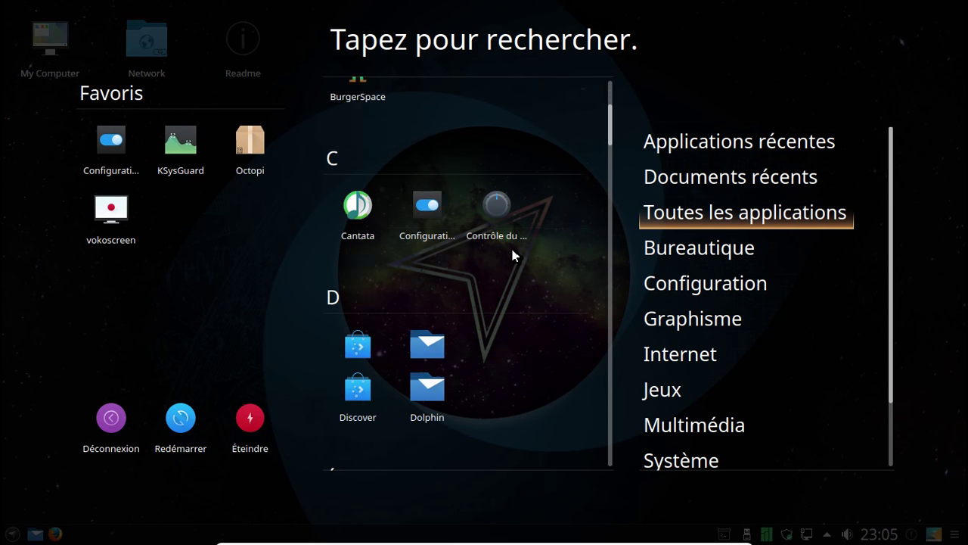
scroll(512, 255, "down", 4)
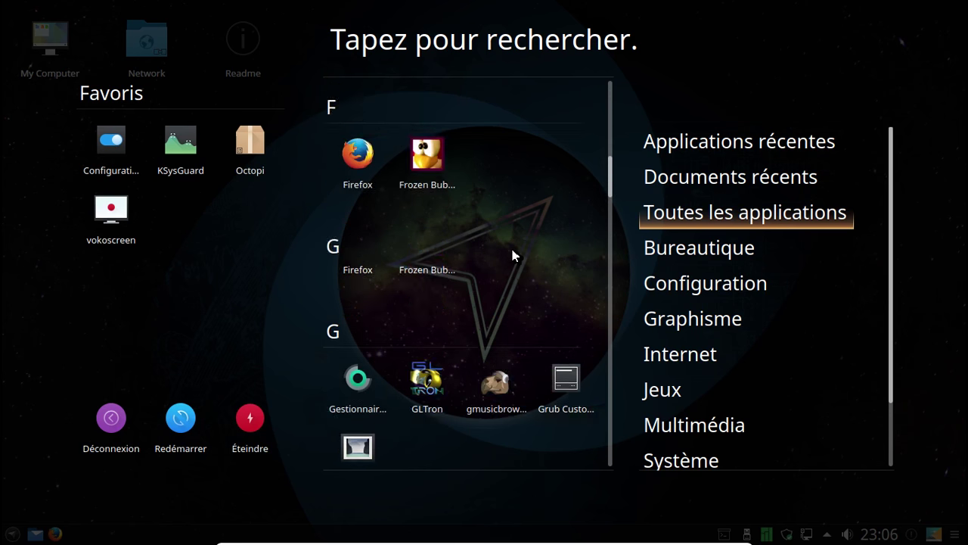
scroll(512, 255, "down", 5)
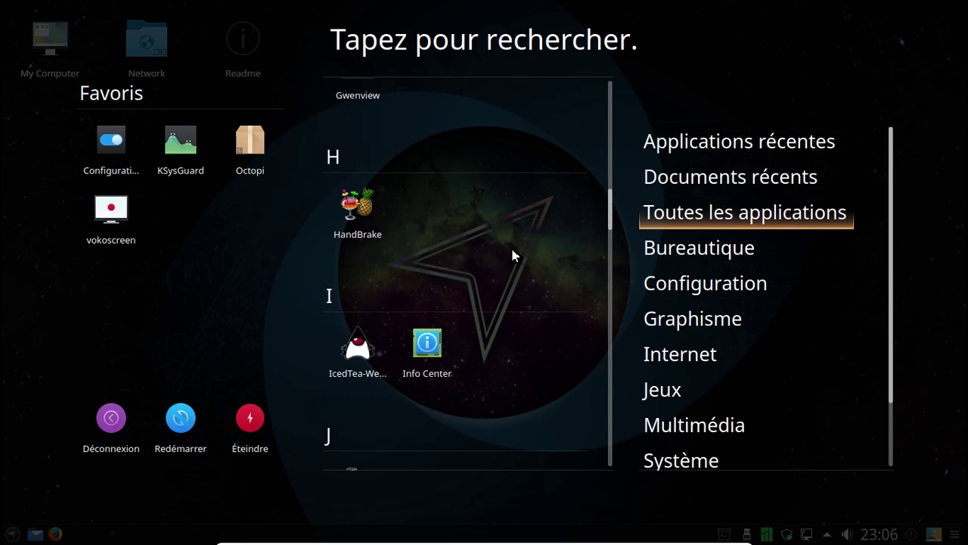
scroll(512, 255, "down", 3)
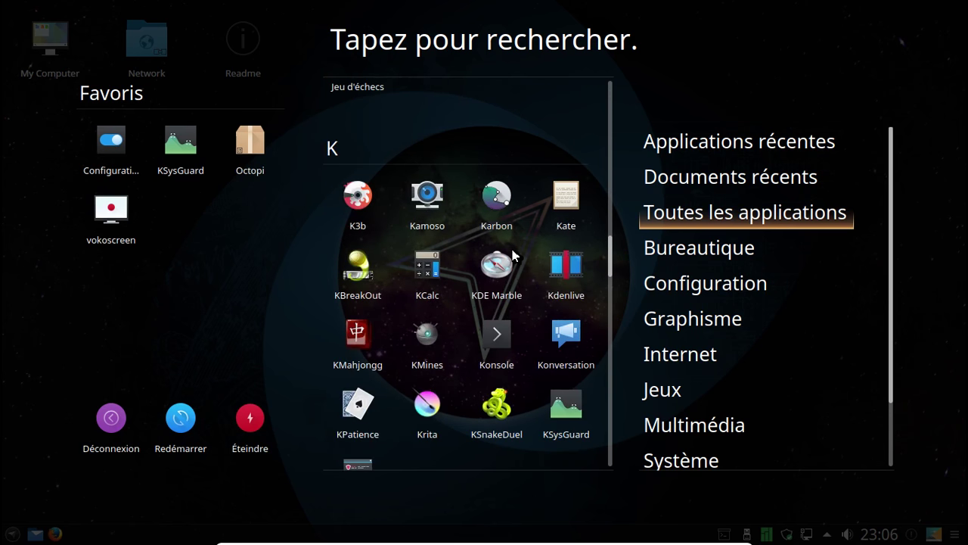
scroll(512, 255, "down", 5)
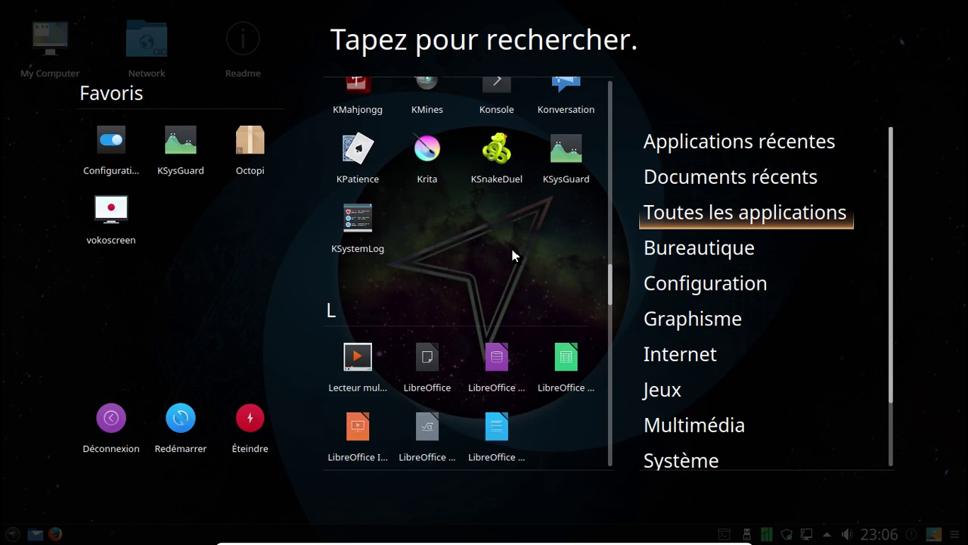
scroll(512, 255, "down", 5)
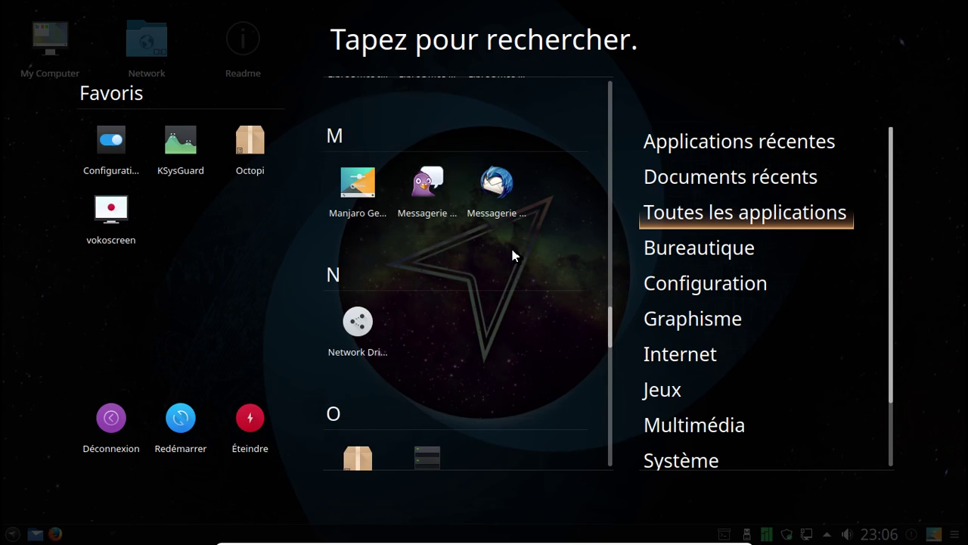
scroll(512, 255, "down", 5)
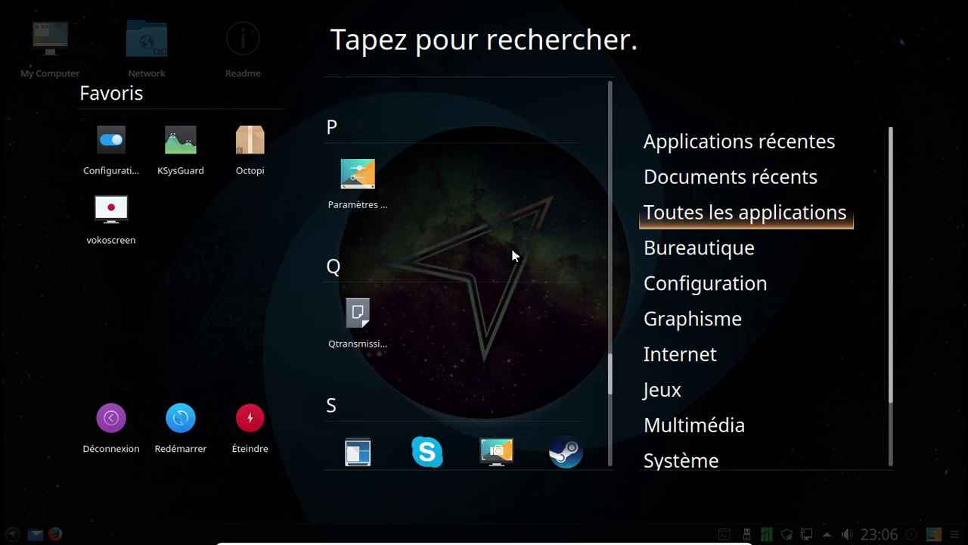
scroll(512, 255, "down", 2)
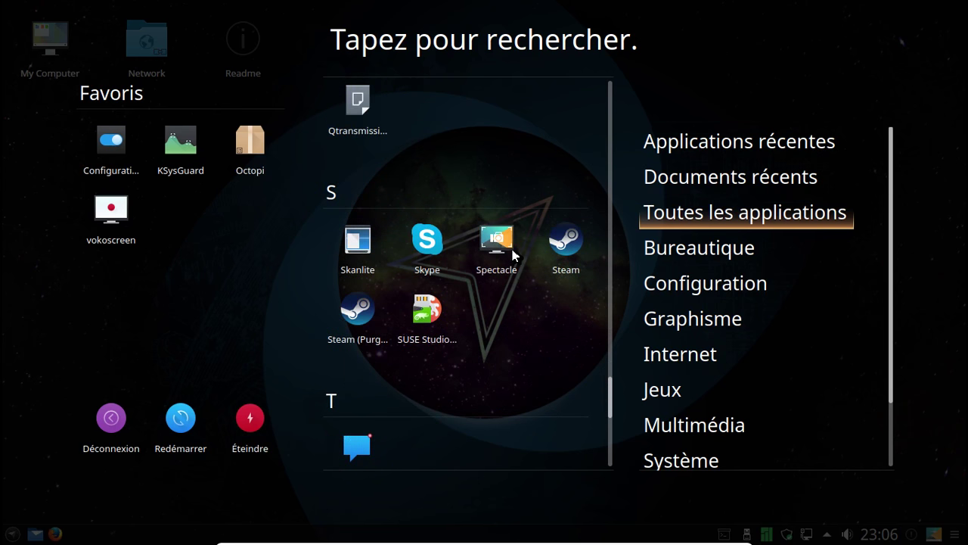
scroll(512, 255, "down", 5)
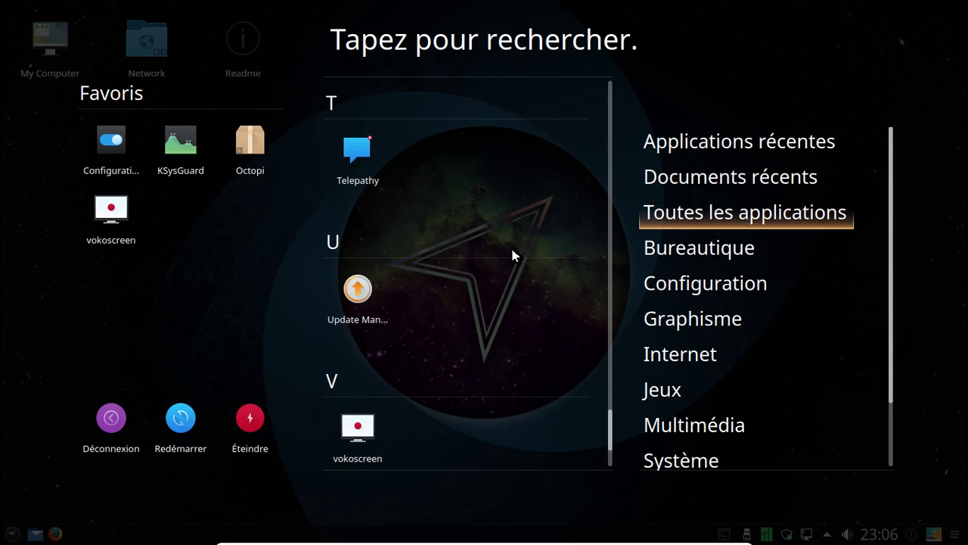
scroll(512, 252, "down", 2)
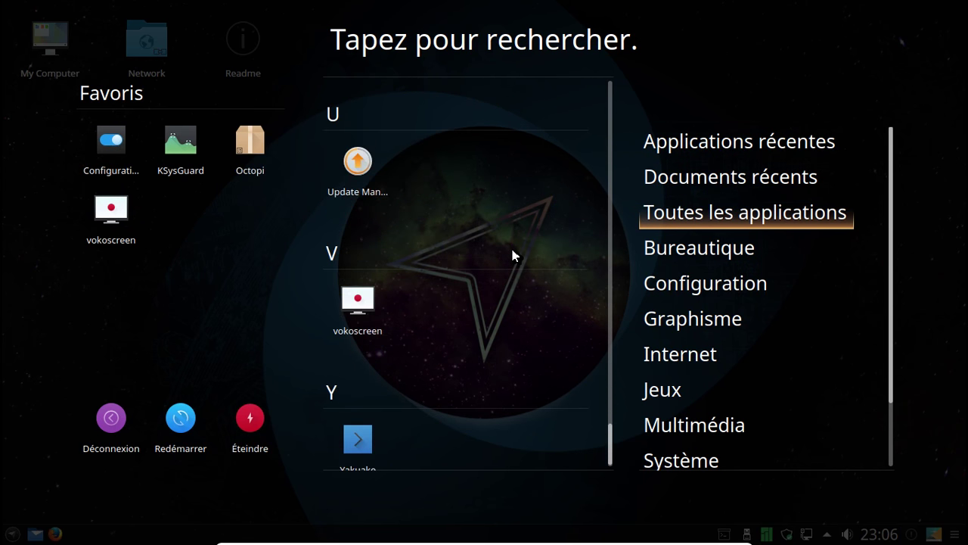
Browse the launcher's application categories from Bureautique through Configuration, Graphisme and Internet to Jeux.
left_click(655, 258)
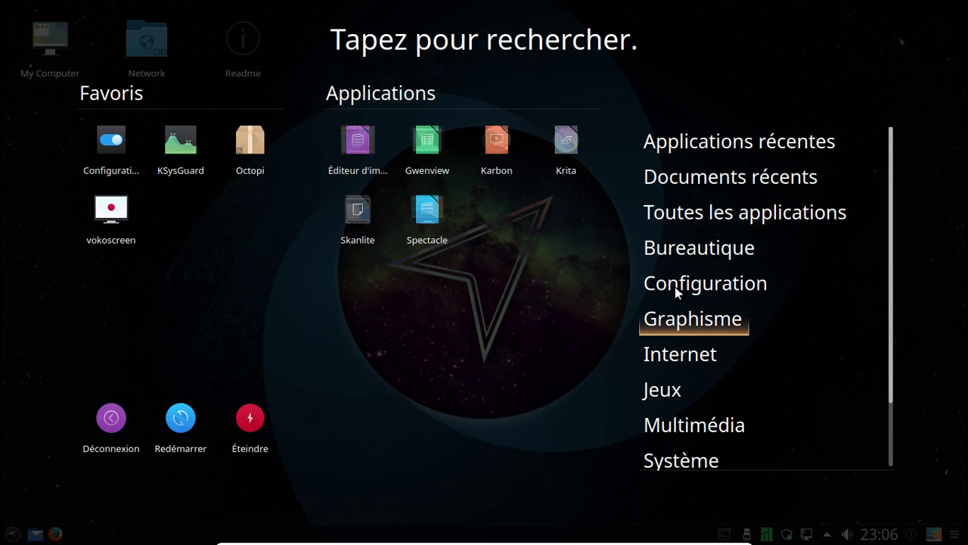
mouse_move(672, 285)
mouse_move(693, 326)
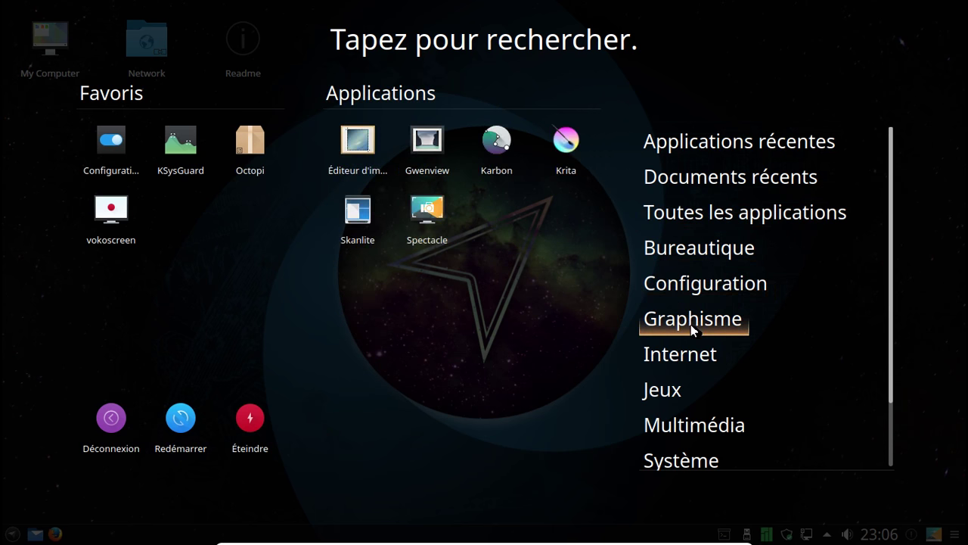
mouse_move(693, 363)
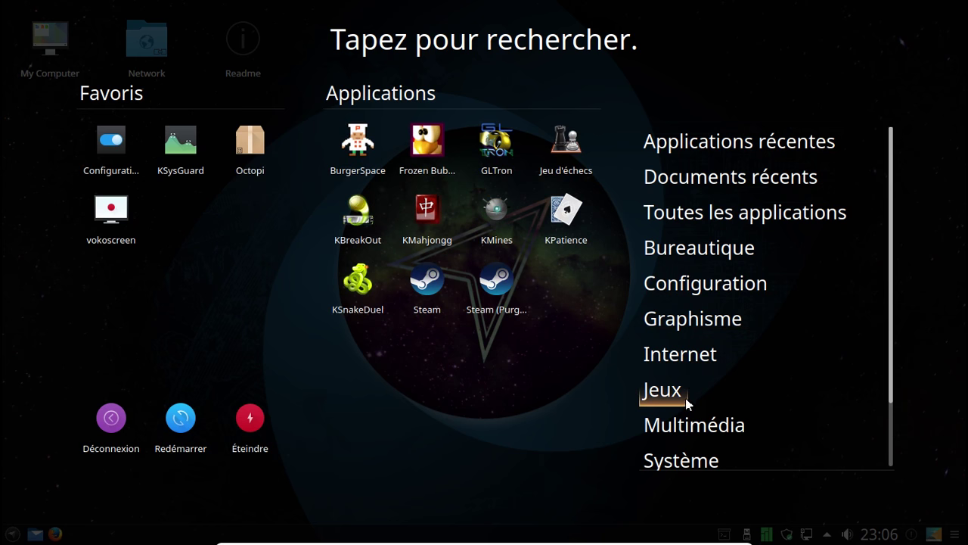
Launch the BurgerSpace game for a brief look, pause it and close its window.
left_click(380, 162)
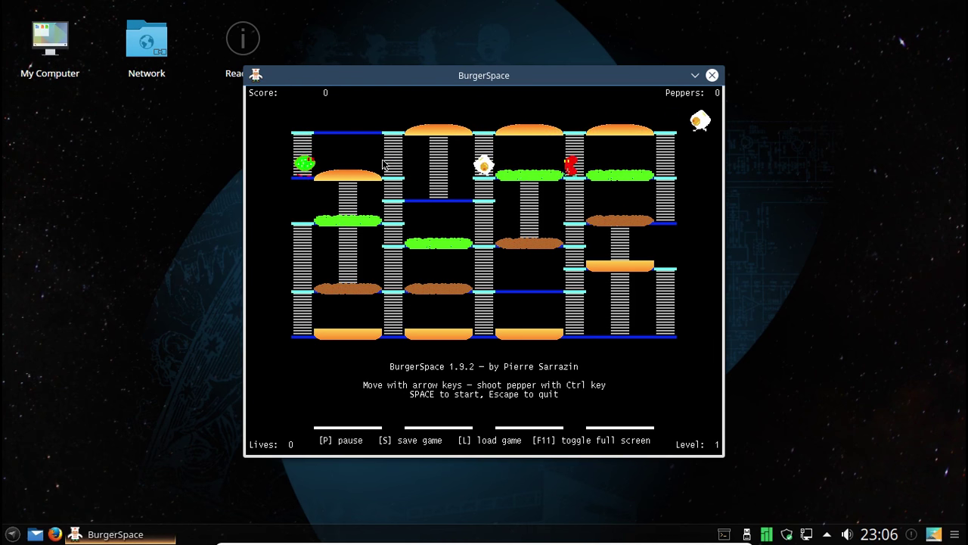
key("p")
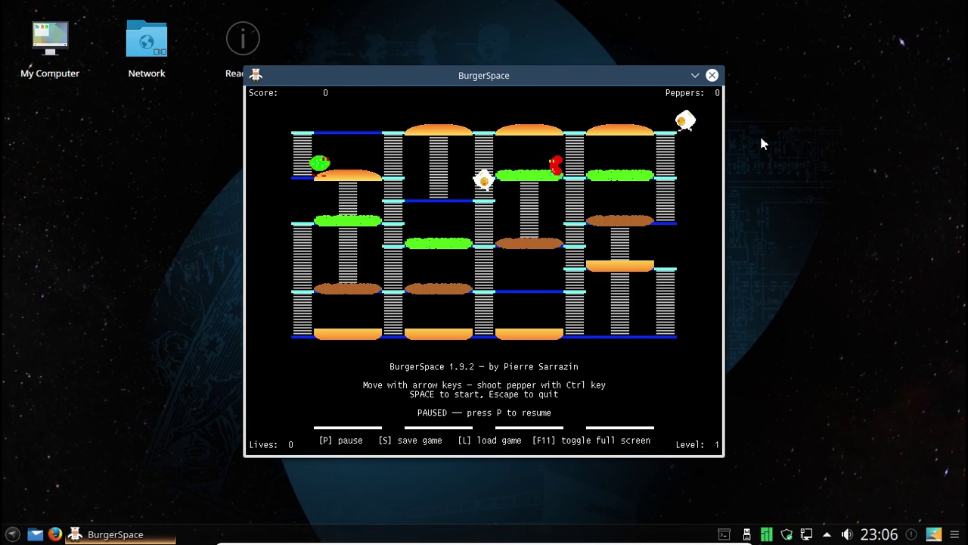
left_click(713, 75)
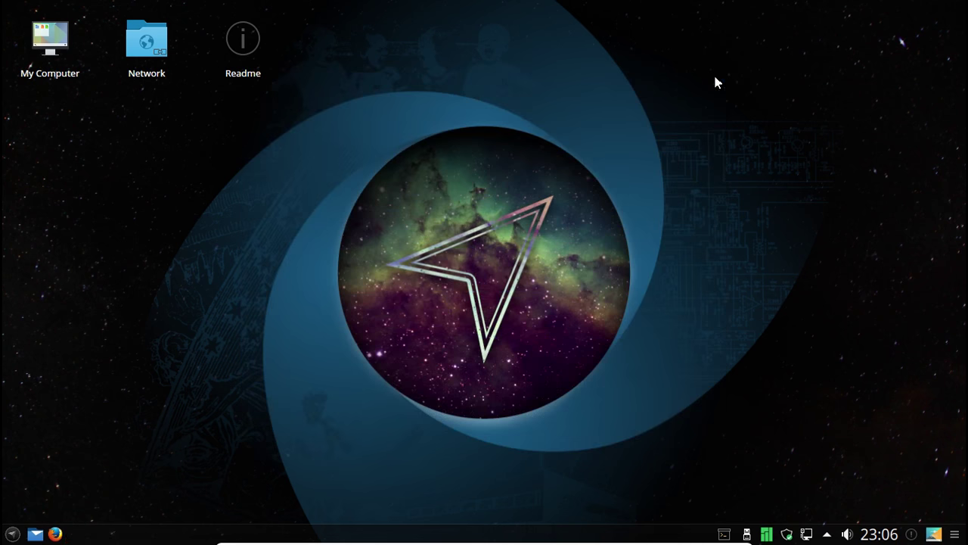
Check the progress of the package download in the drop-down terminal and return to the desktop.
key("F12")
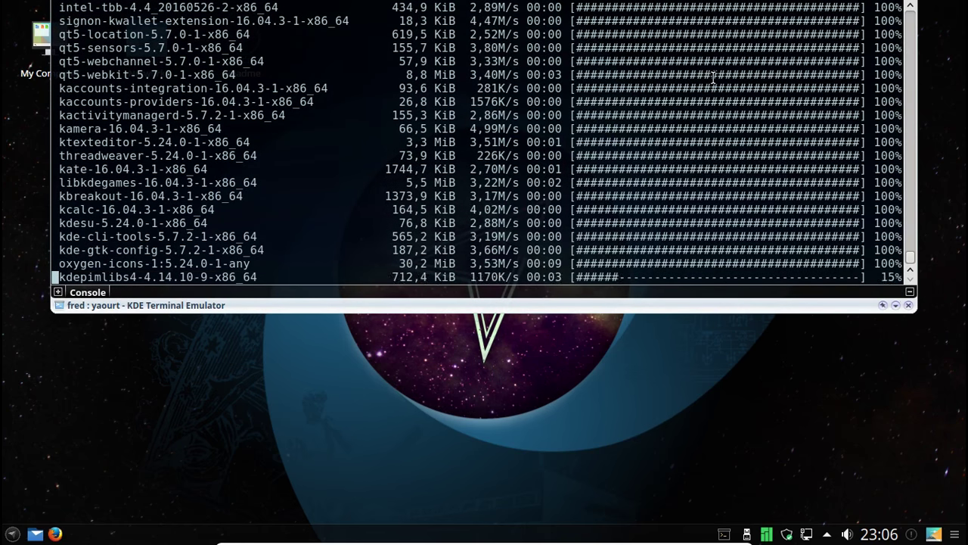
key("F12")
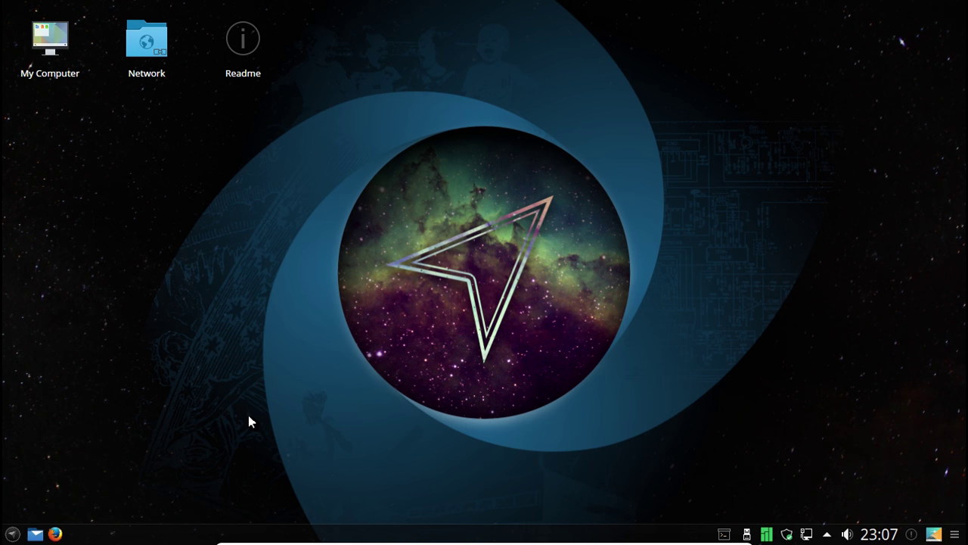
key("F12")
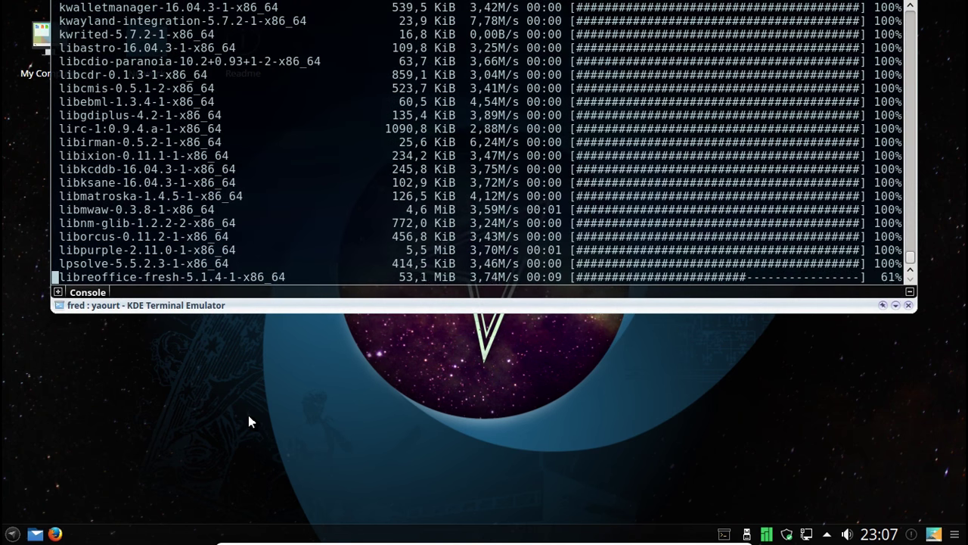
key("F12")
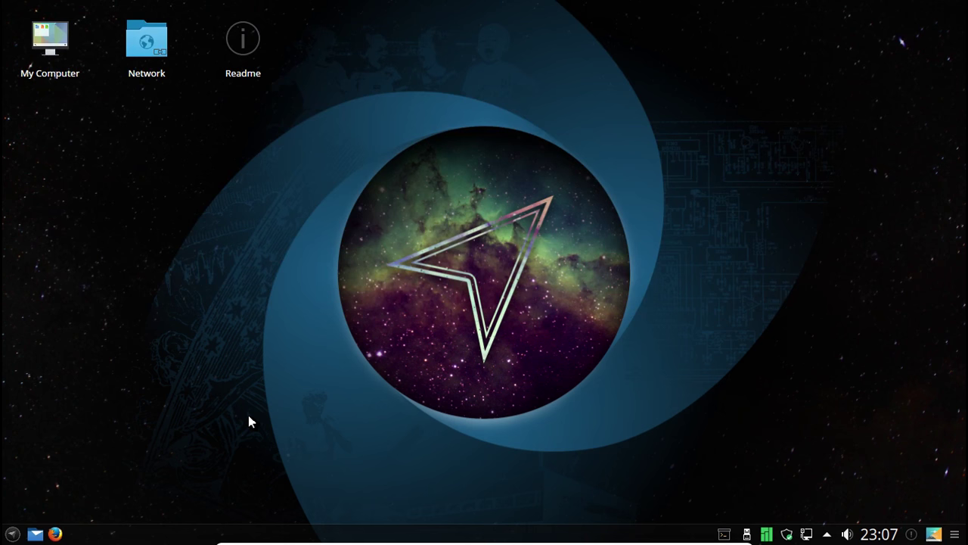
Launch Firefox and check the update download in the drop-down terminal while the browser starts.
left_click(56, 534)
key("F12")
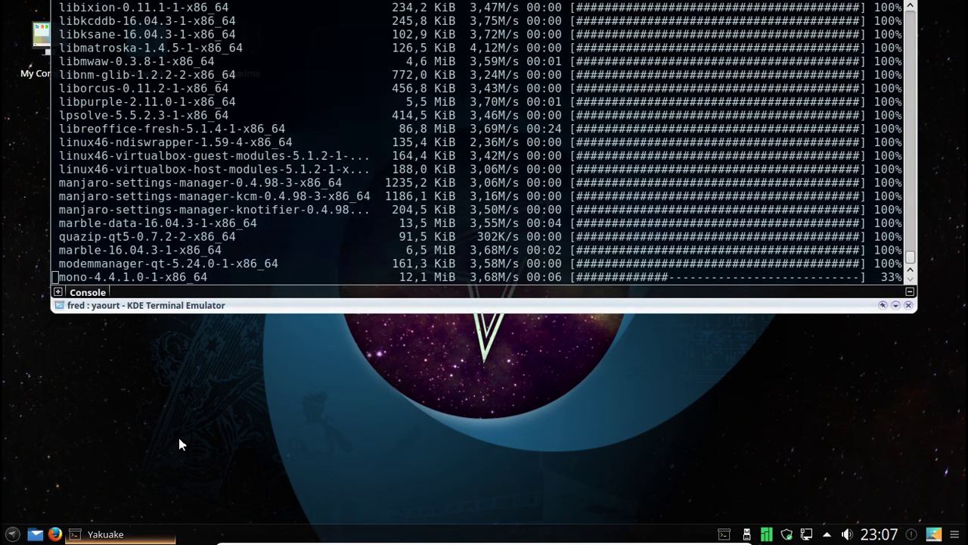
key("F12")
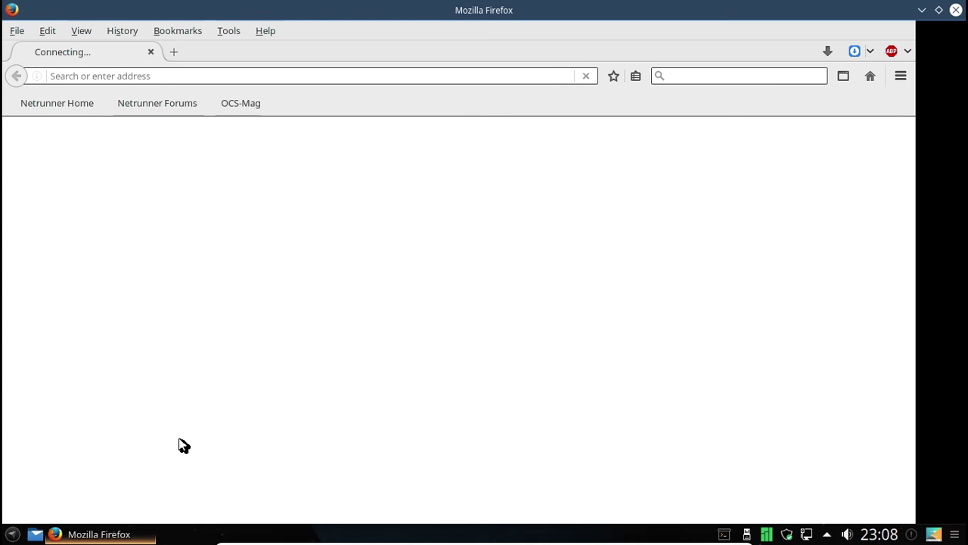
Restore the Firefox window from its maximised state, enlarging it slightly, and check the package download in the drop-down terminal.
left_click(938, 15)
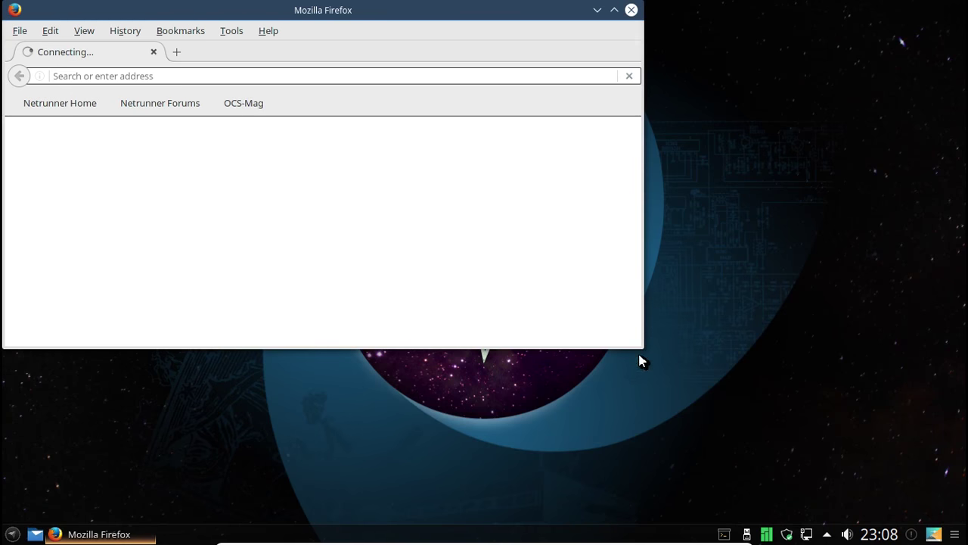
left_click(614, 10)
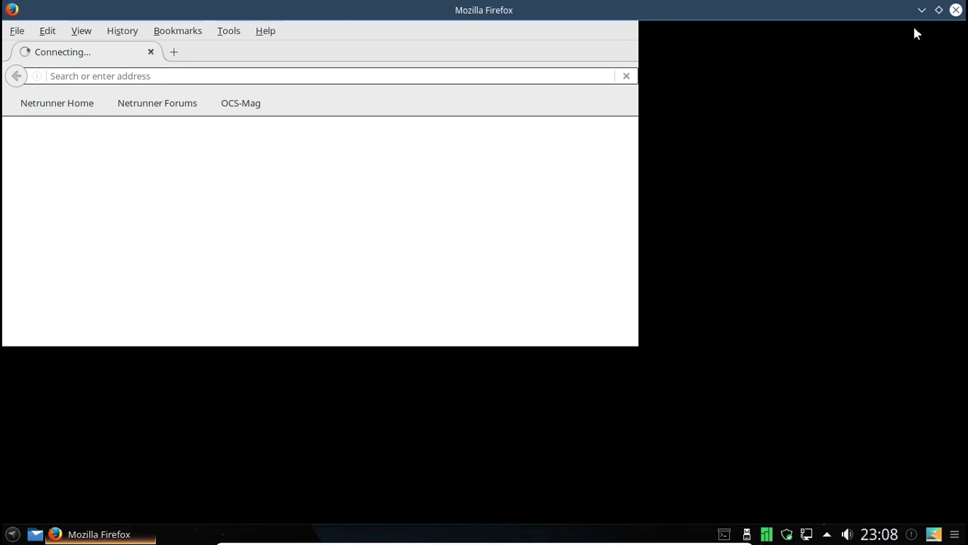
left_click(940, 12)
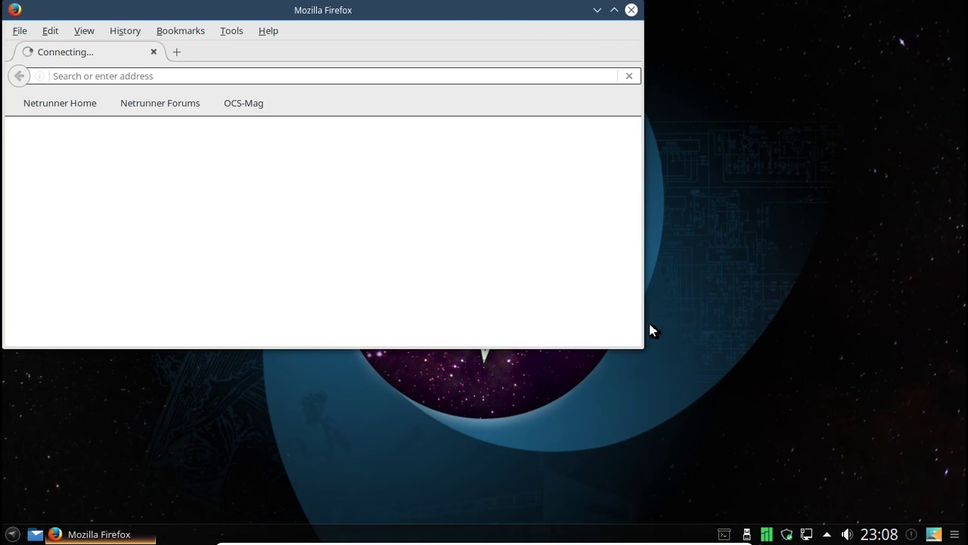
left_click_drag(642, 345, 891, 452)
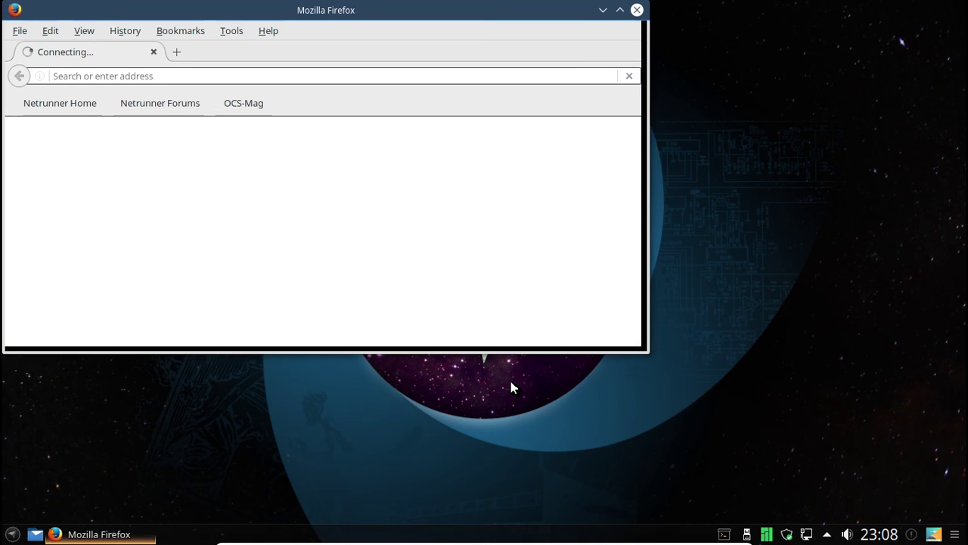
key("F12")
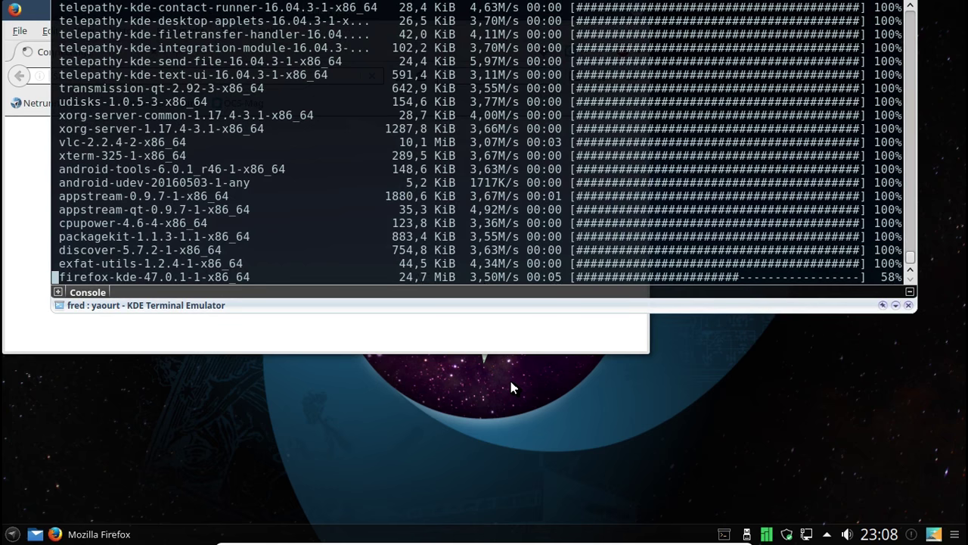
key("F12")
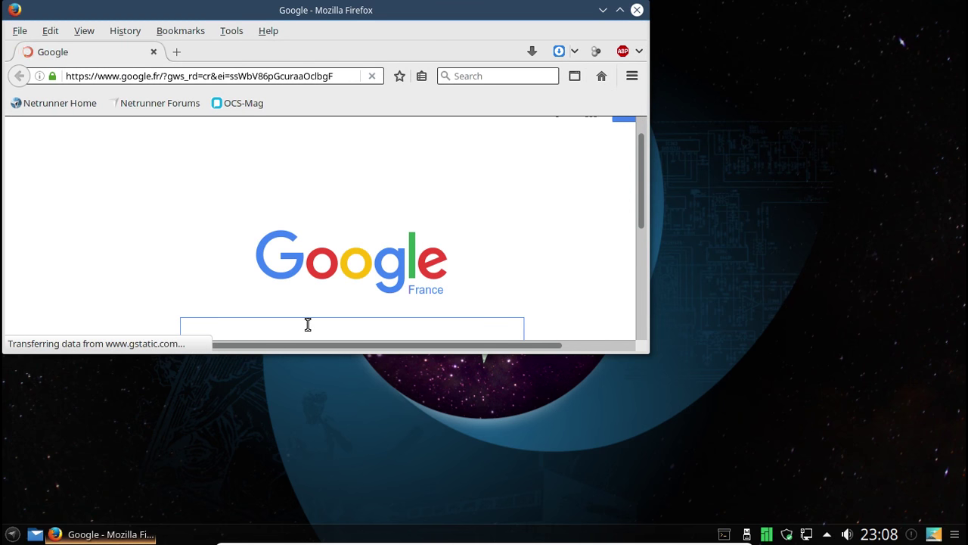
Search Google for "burgertime atari 2600" using the matching suggestion.
type("burg")
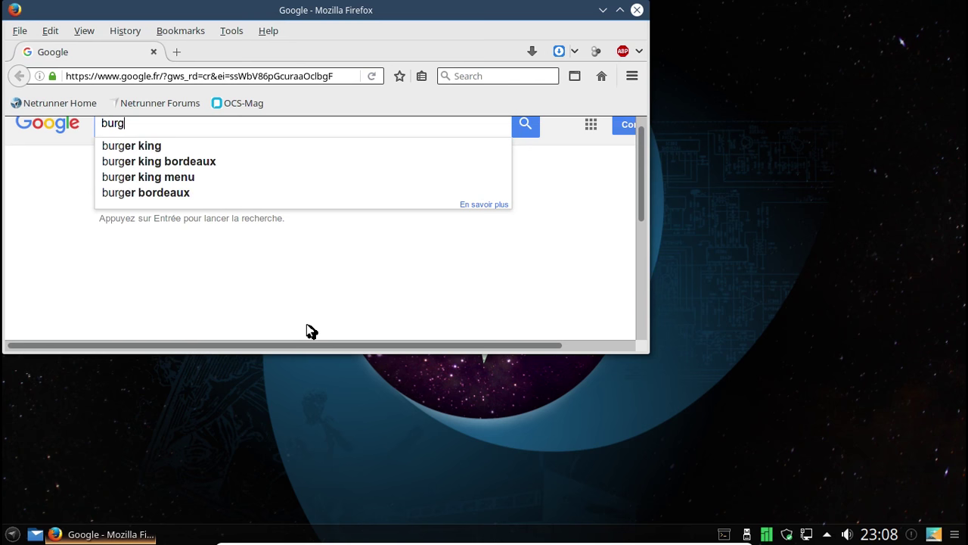
type("er ata")
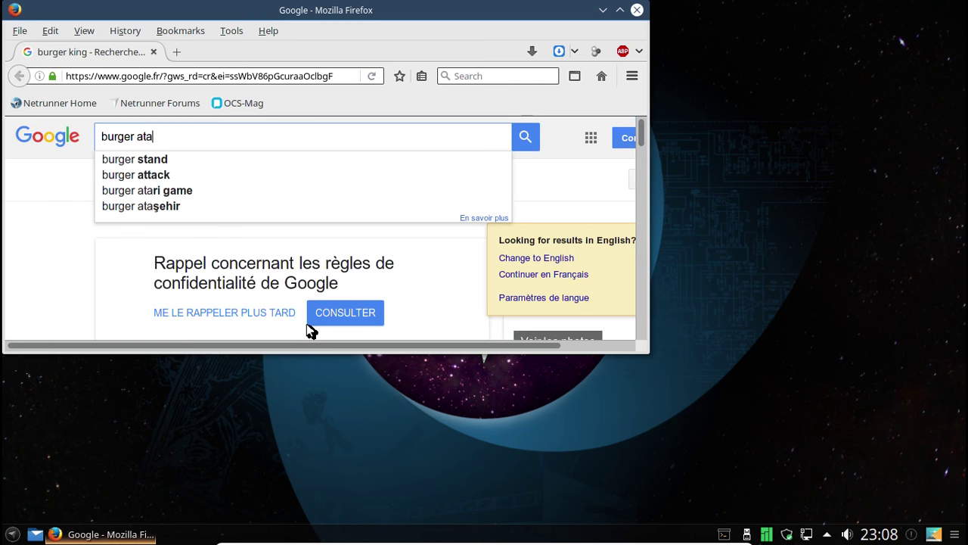
type("ri")
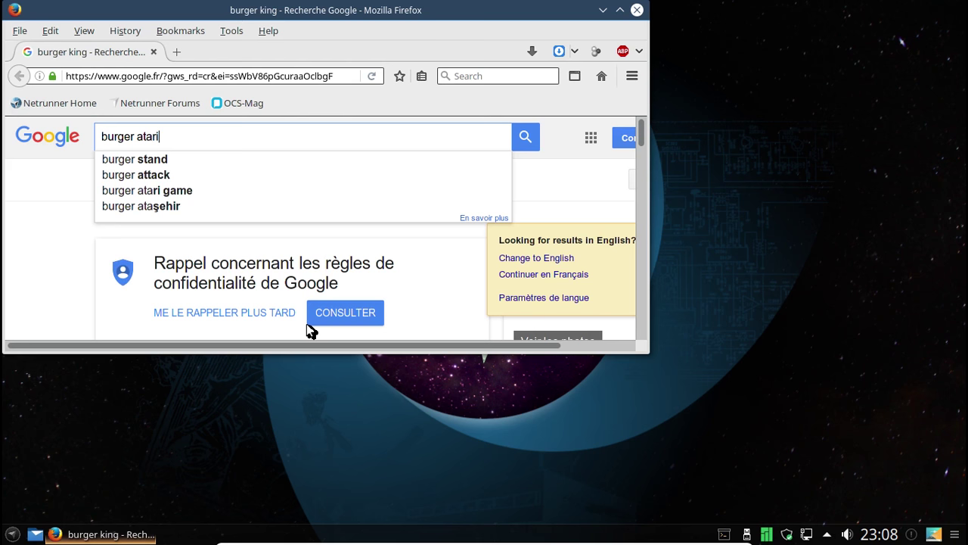
key("Down")
key("Down")
key("Down")
key("Down")
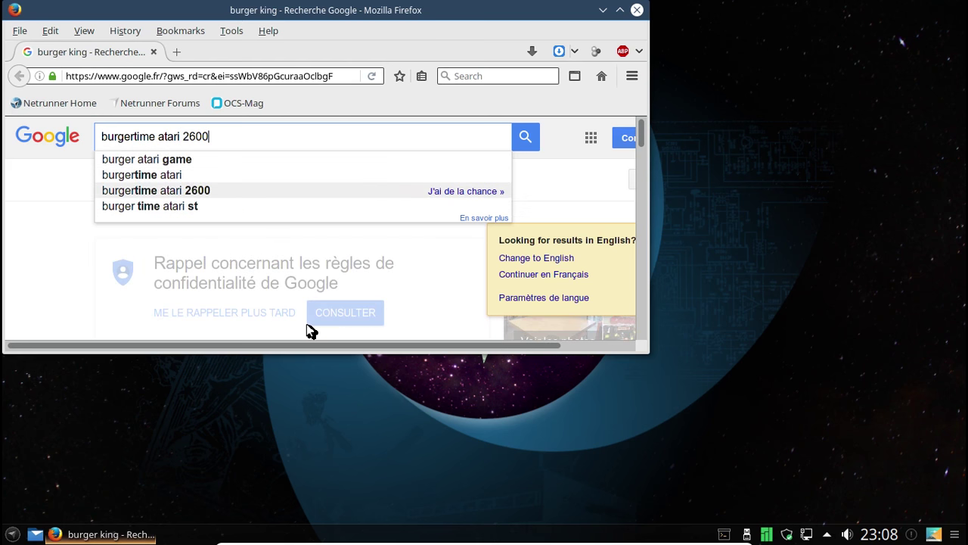
key("Up")
key("Up")
key("Down")
key("Return")
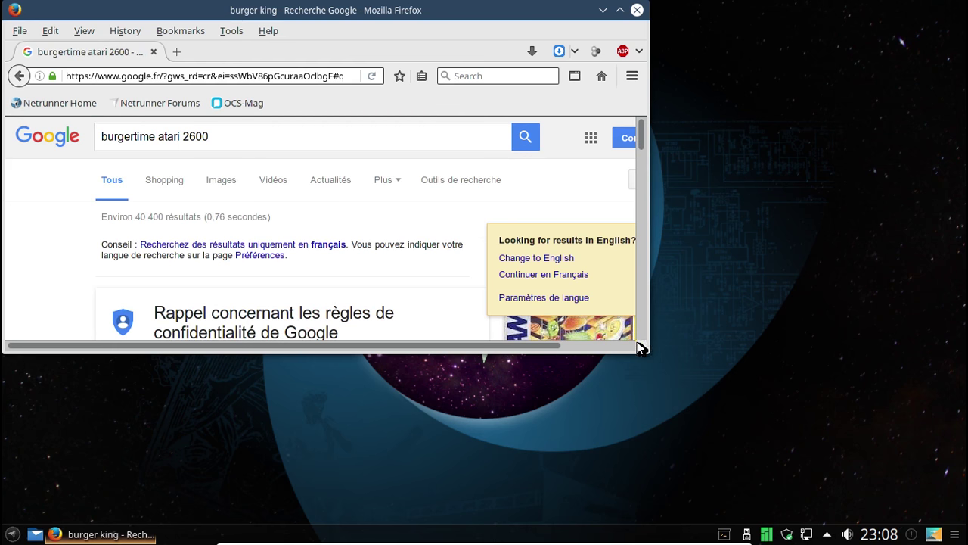
Enlarge the Firefox window and open the "BurgerTime - Atari 2600" YouTube video from the search results.
left_click_drag(644, 352, 831, 459)
scroll(474, 303, "down", 2)
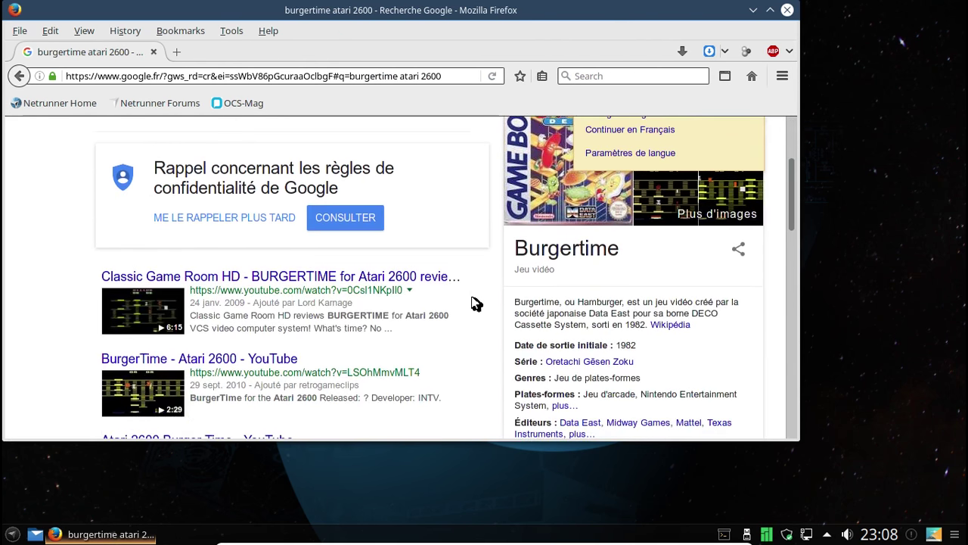
left_click(183, 364)
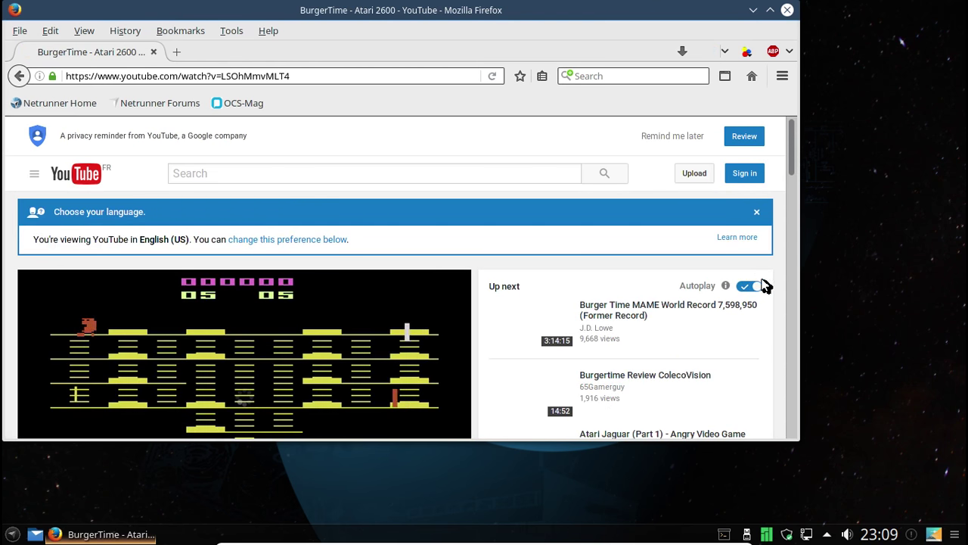
scroll(745, 282, "down", 3)
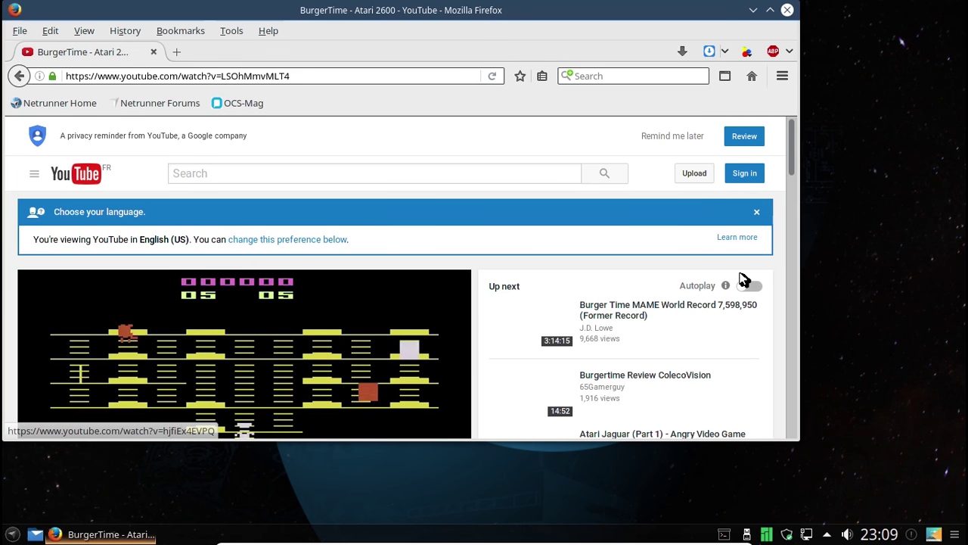
Open the suggested video "Burger Time MAME World Record 7,598,950 (Former Record)" and skip ahead to 34:22.
left_click(663, 310)
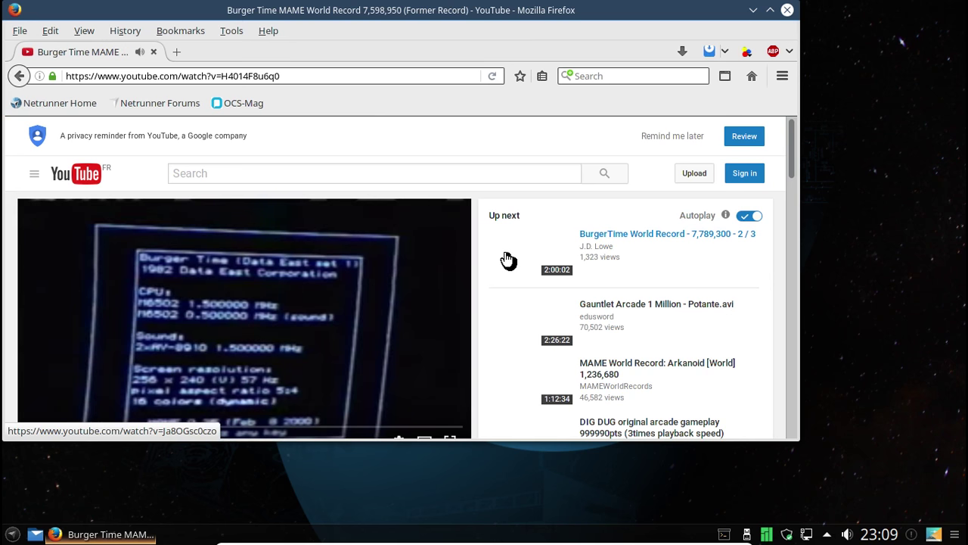
scroll(506, 259, "down", 3)
scroll(507, 260, "up", 2)
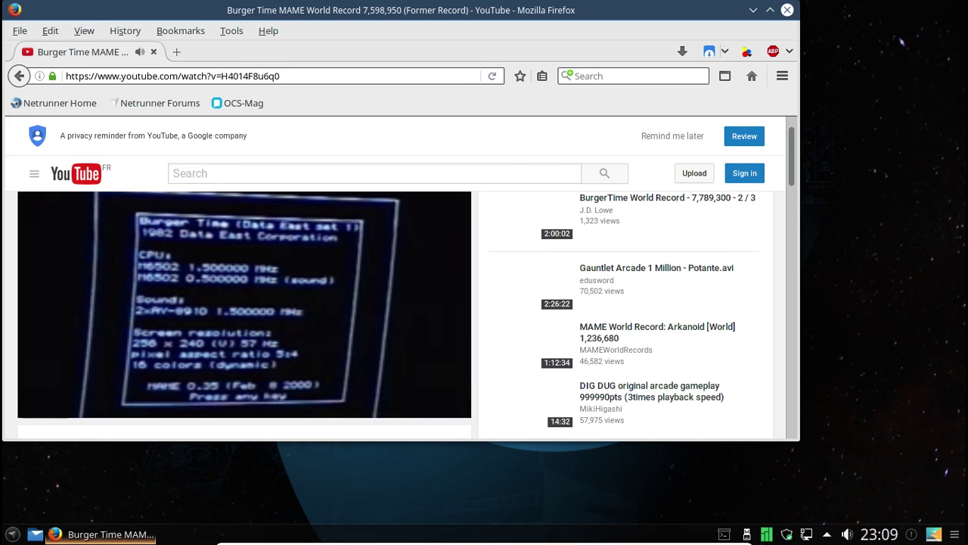
left_click(72, 391)
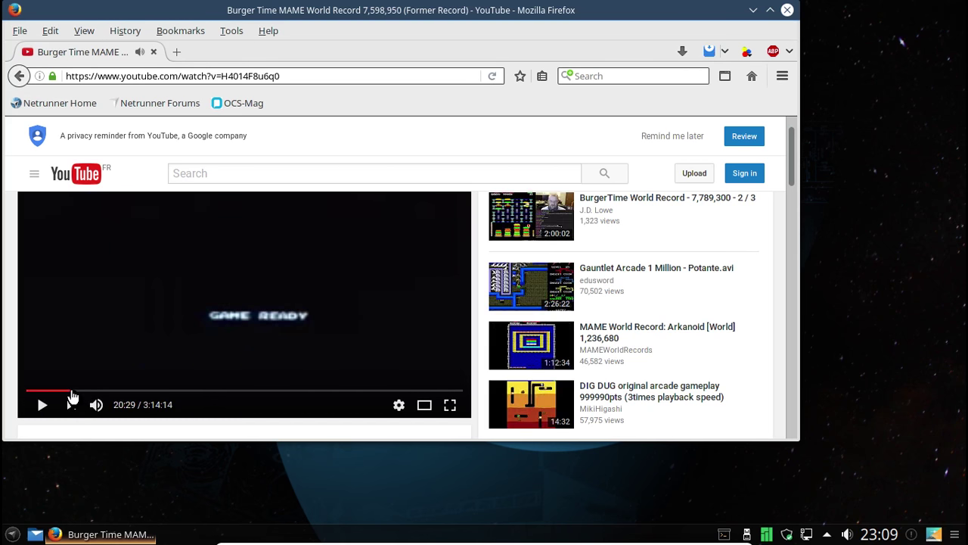
key("space")
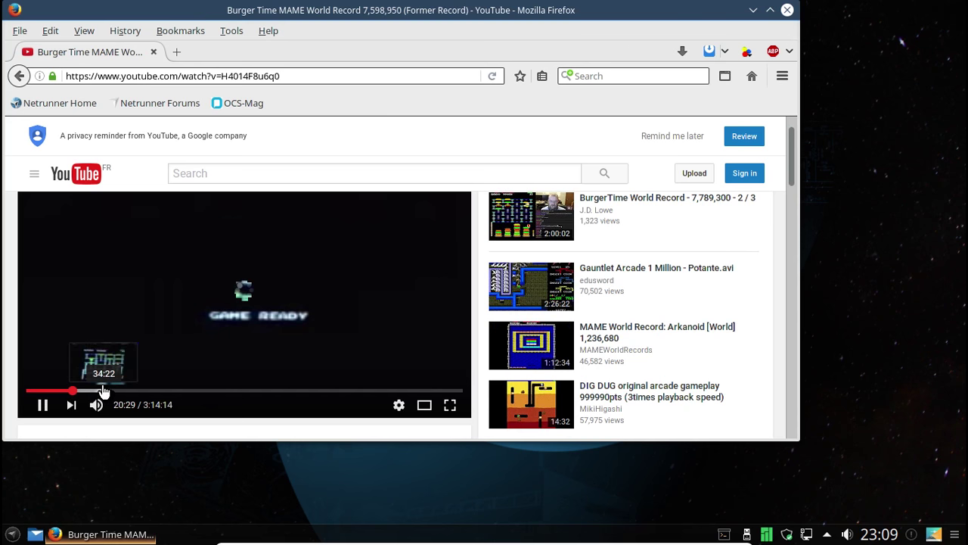
left_click(102, 391)
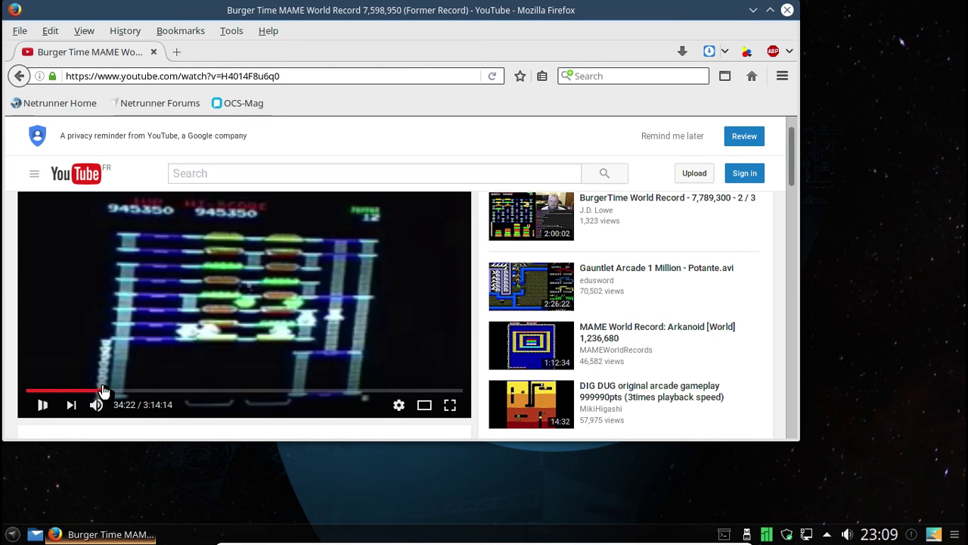
Watch the start of the suggested video "BurgerTime World Record - 7,789,300 - 2 / 3" and close Firefox.
left_click(522, 216)
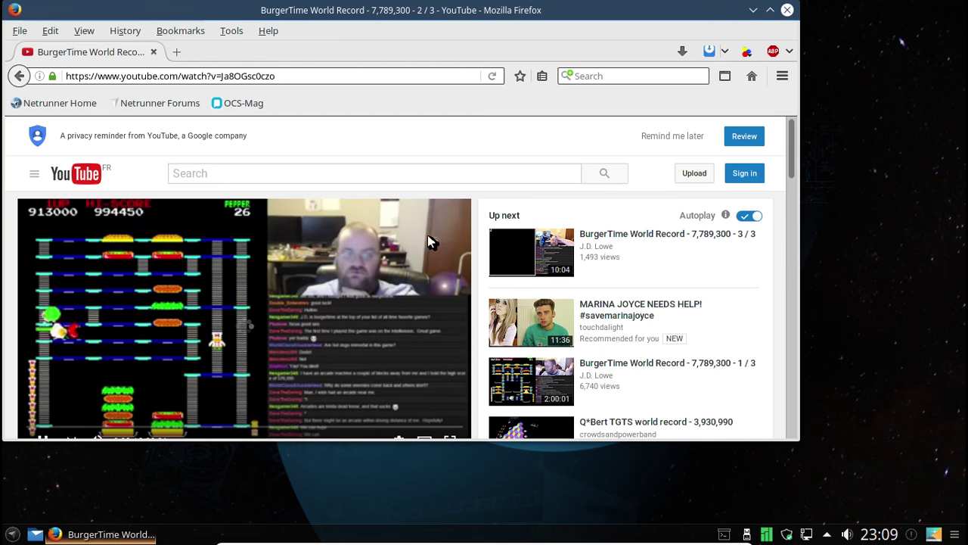
scroll(428, 237, "down", 2)
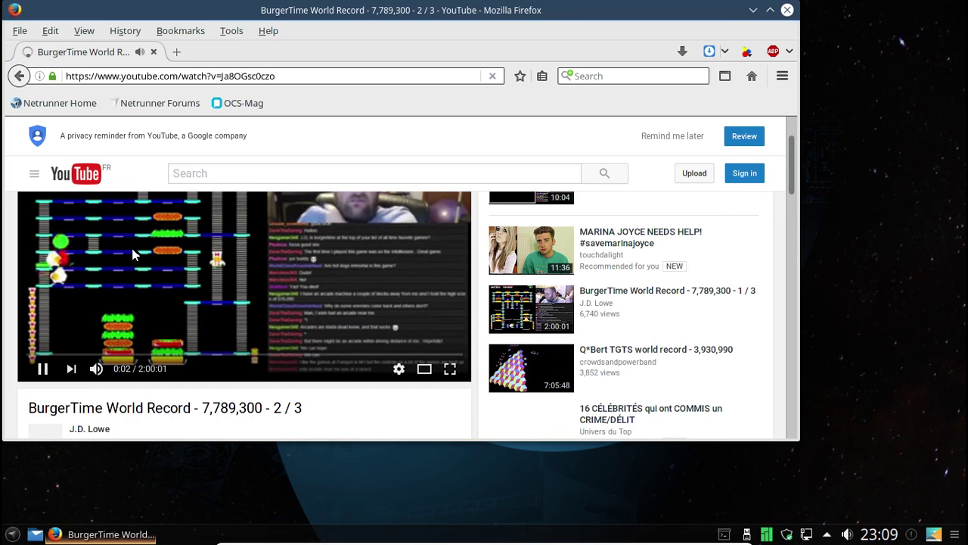
scroll(133, 253, "up", 2)
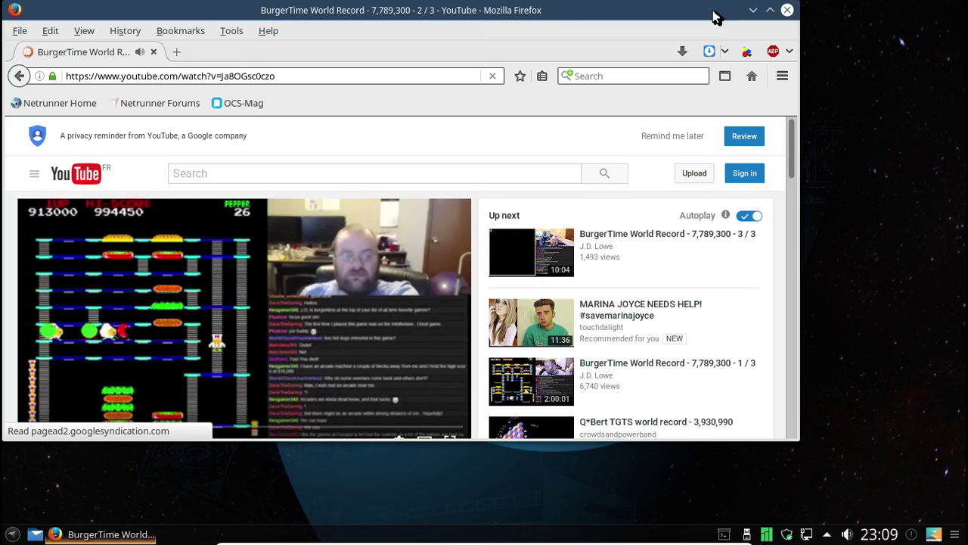
left_click(787, 13)
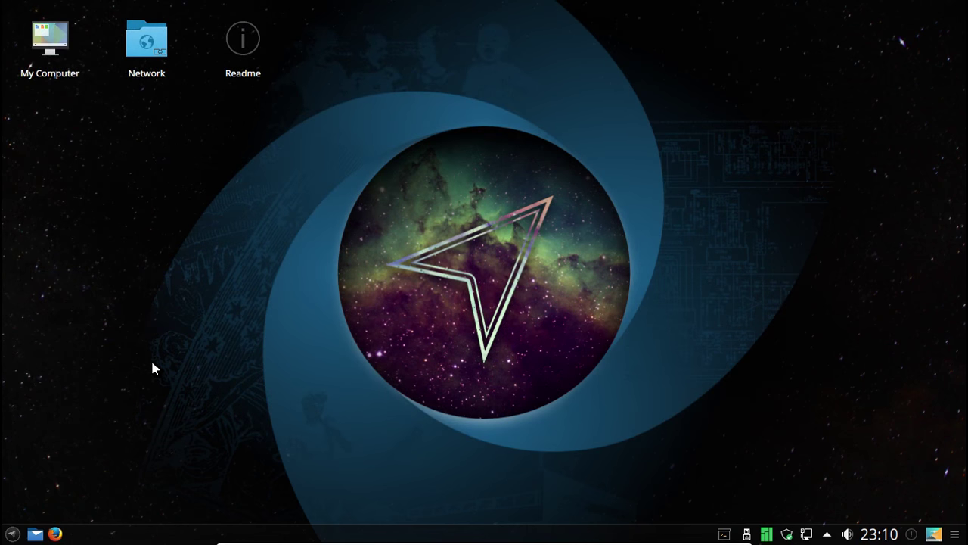
Check the package update in the drop-down terminal and launch Frozen-Bubble from the Jeux applications.
key("F12")
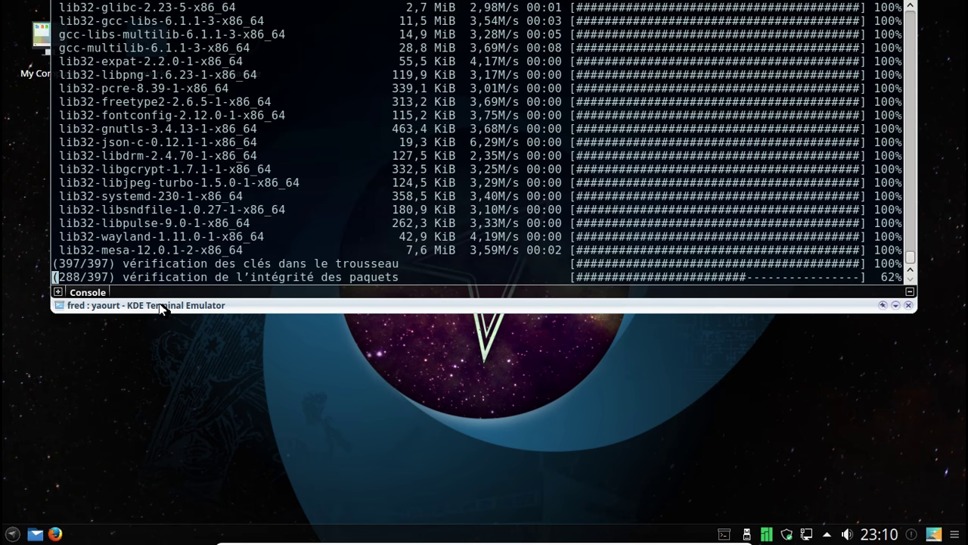
left_click(12, 534)
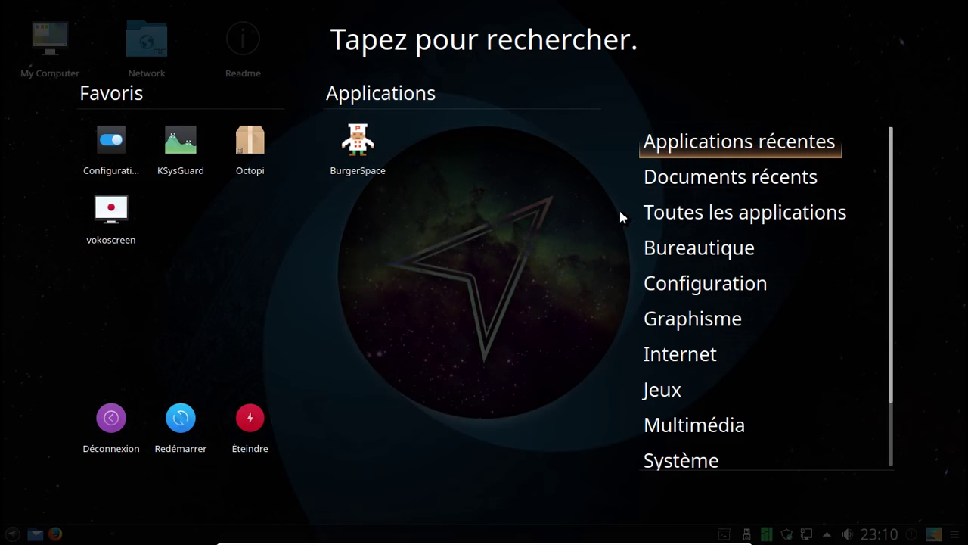
mouse_move(675, 260)
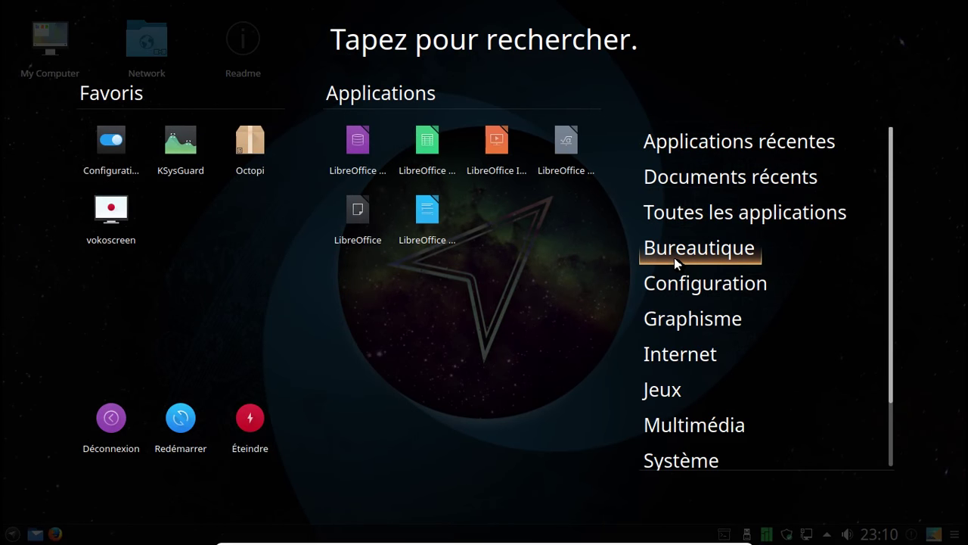
mouse_move(687, 355)
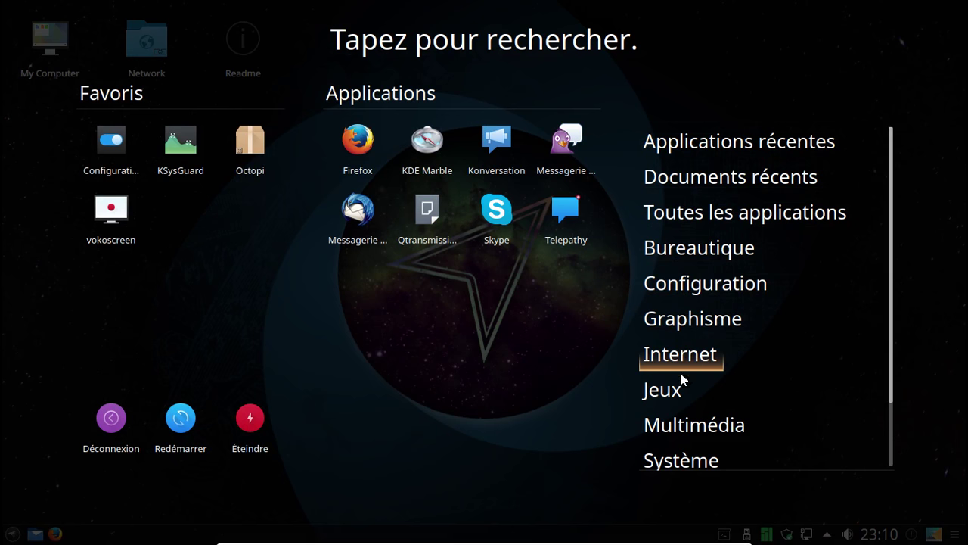
mouse_move(673, 390)
left_click(433, 162)
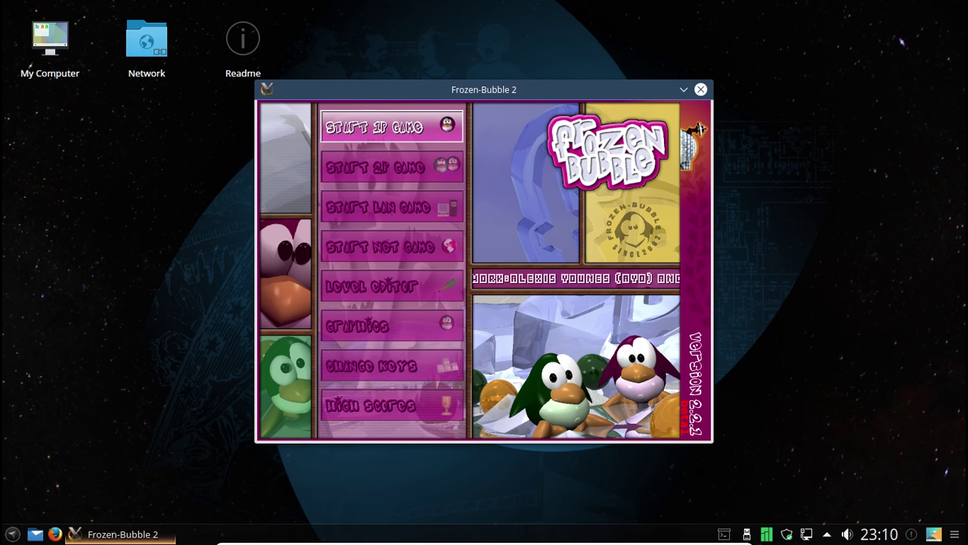
Start a one-player game with the default levelset and clear the lower blue and red bubble groups on Level 1.
key("Return")
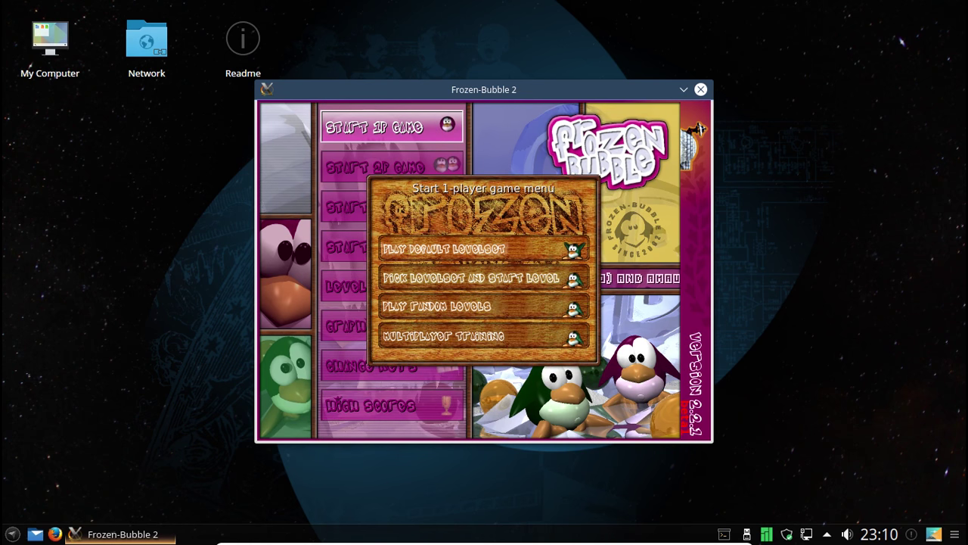
key("Return")
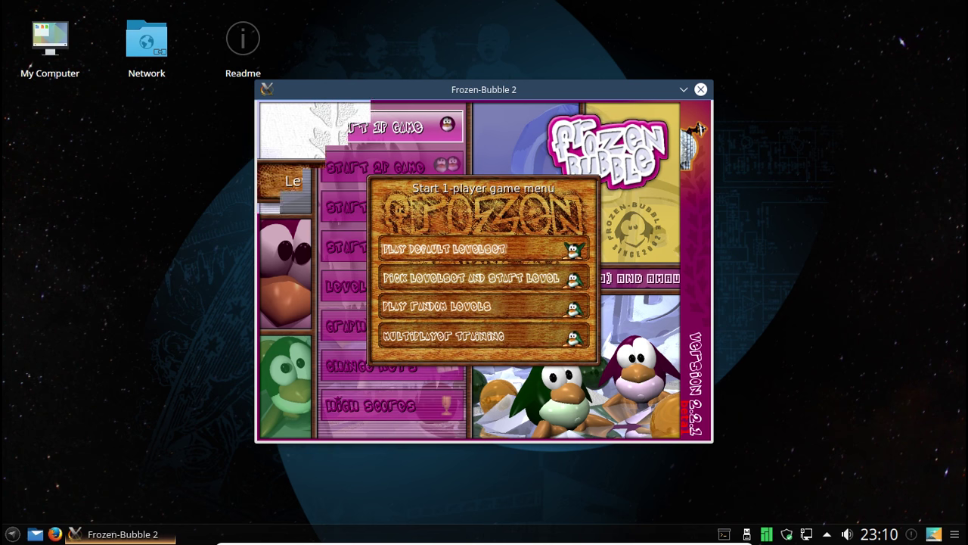
key("Right")
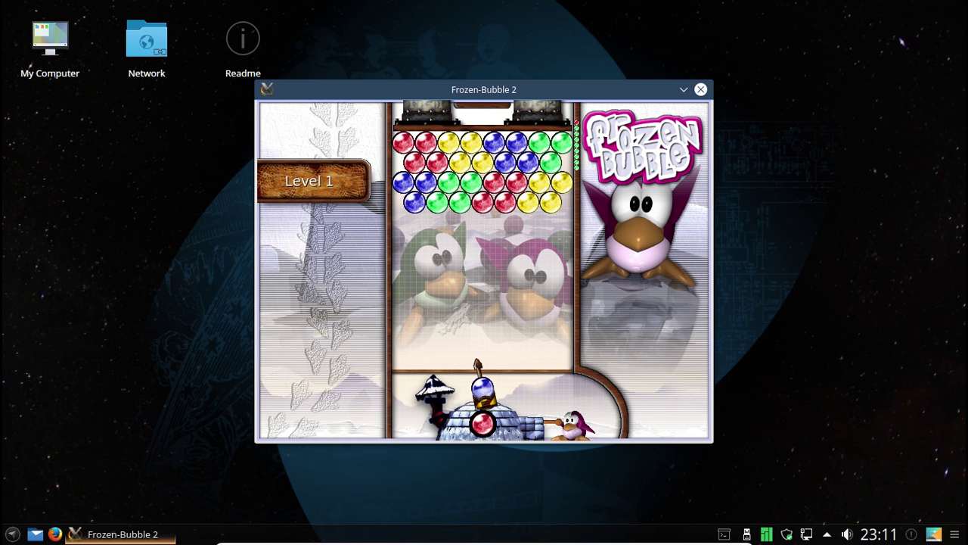
key("Up")
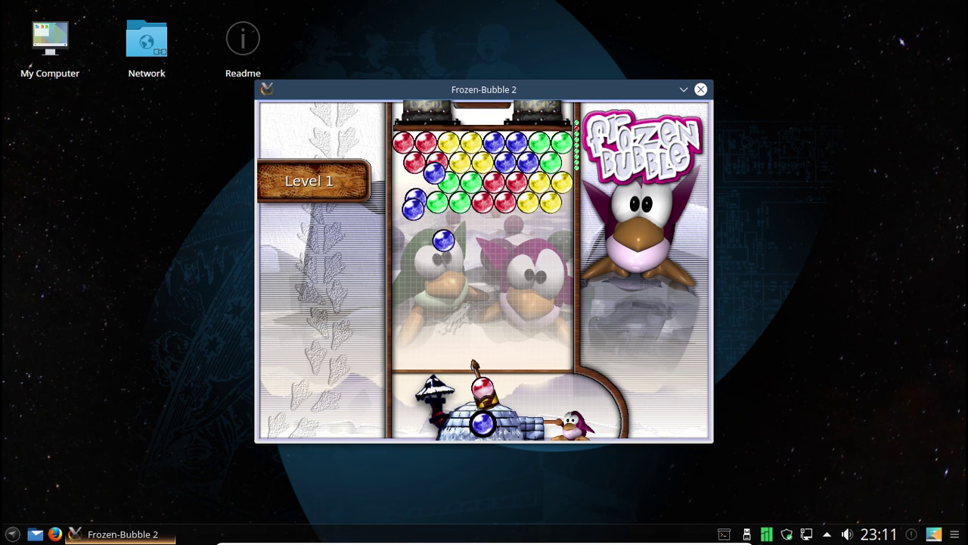
key("Up")
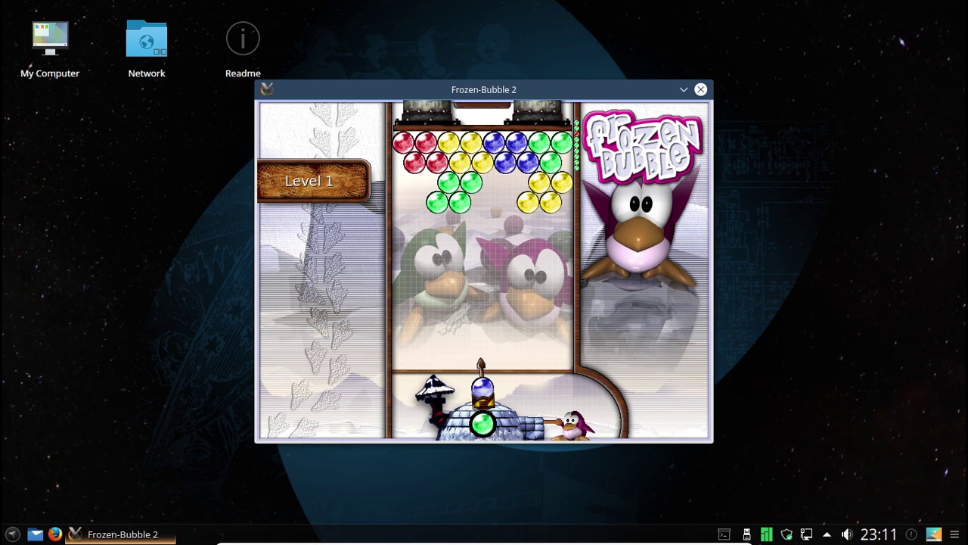
Shoot the blue and green bubbles at the hanging green group on Level 1 to clear it.
key("Up")
key("Up")
key("Left")
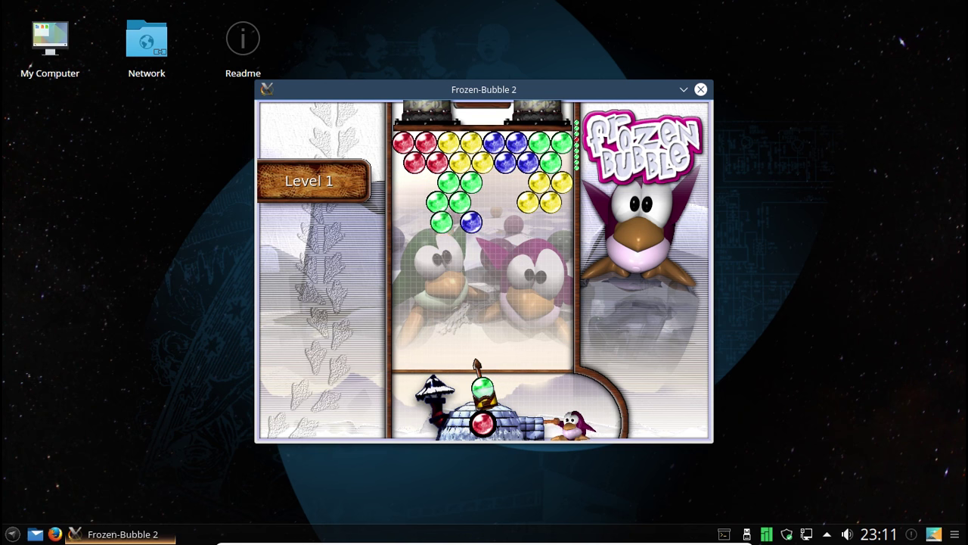
key("Right")
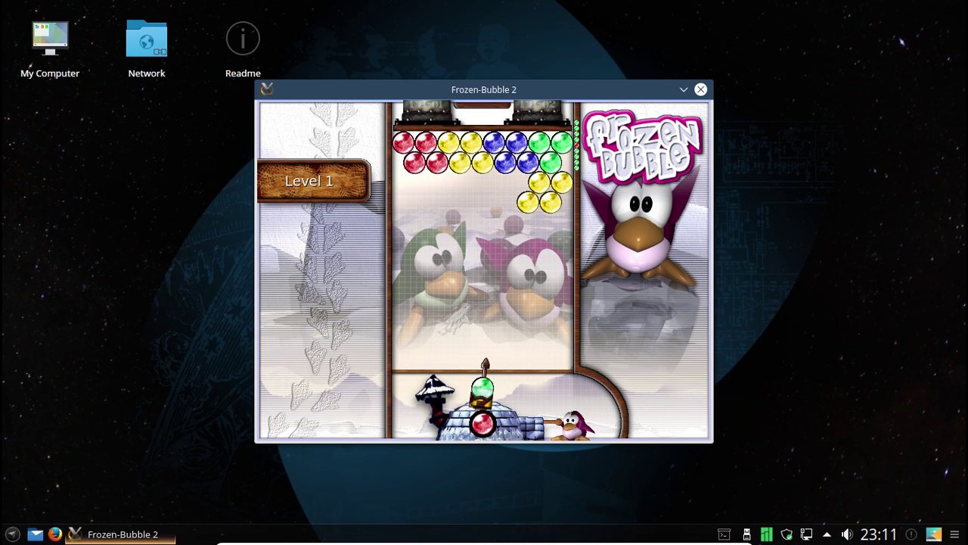
Add green, red and blue bubbles below the Level 1 rows and clear the yellow group near the right wall.
key("Up")
key("Left")
key("Up")
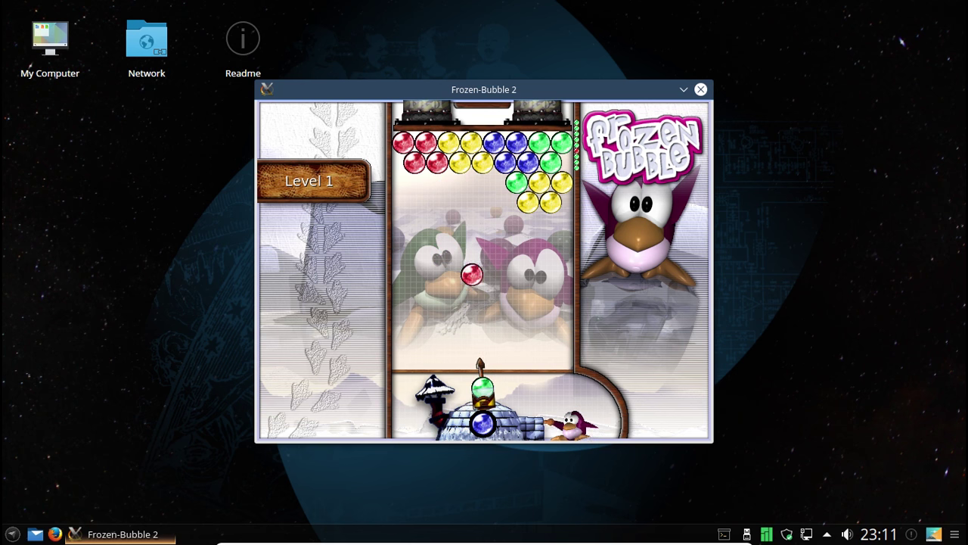
key("Right")
key("Up")
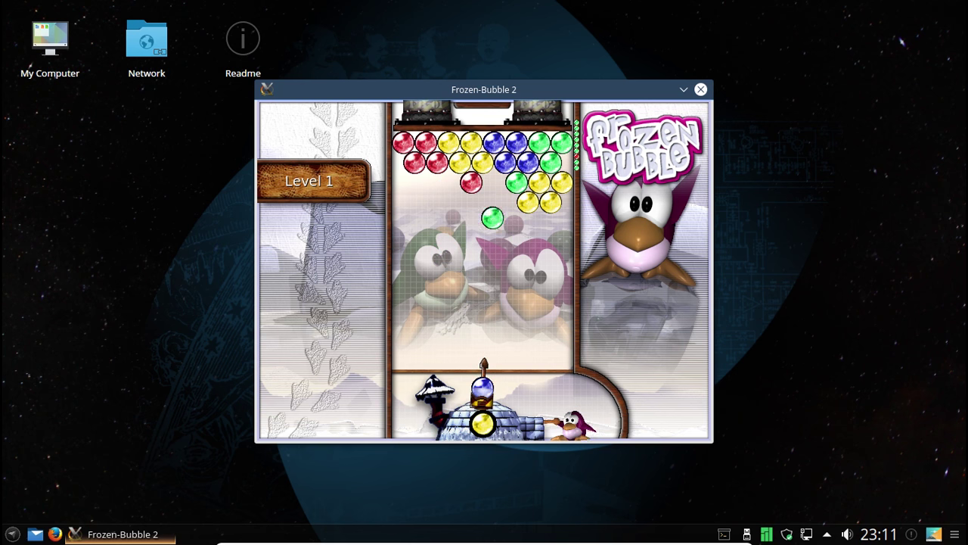
key("Left")
key("Up")
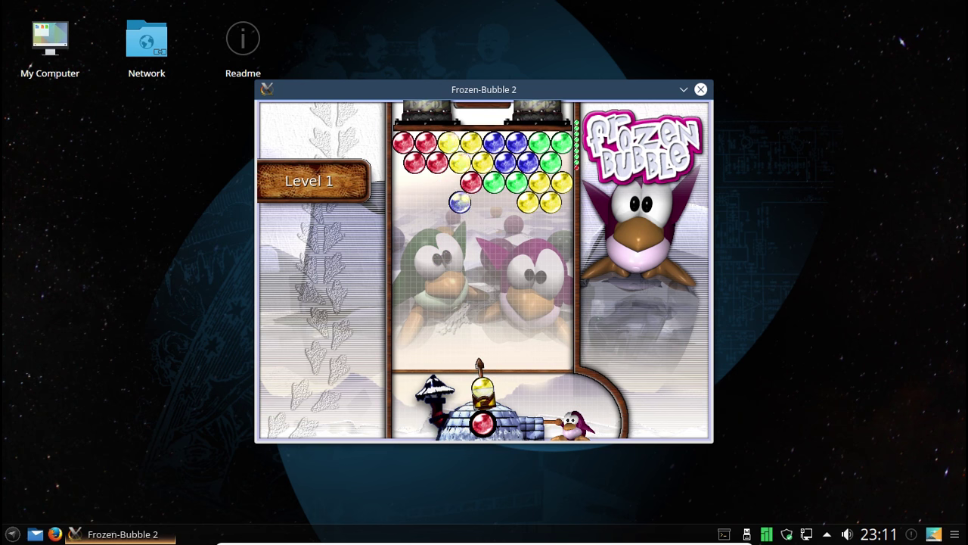
key("Right")
key("Right")
key("Up")
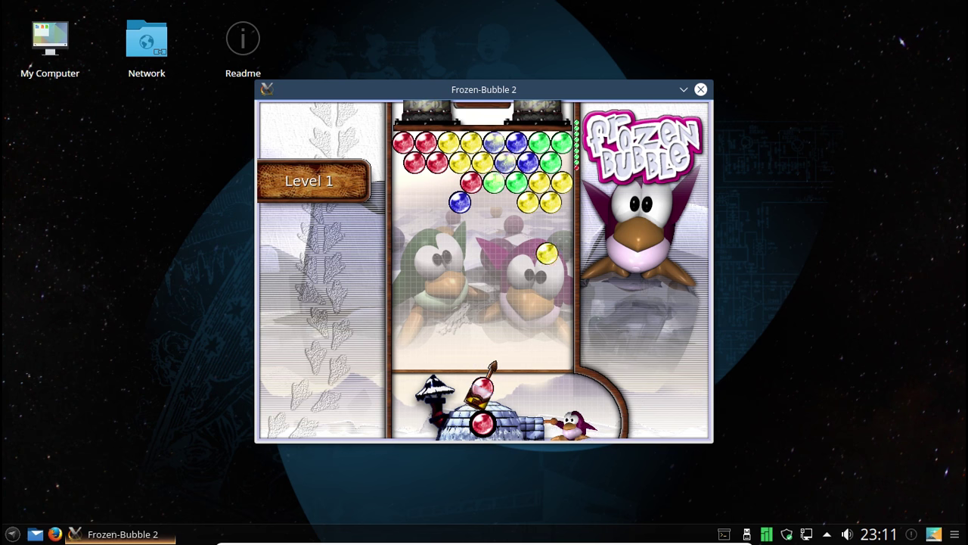
Clear the red group near the left wall and the remaining yellow group on Level 1.
key("Left")
key("Up")
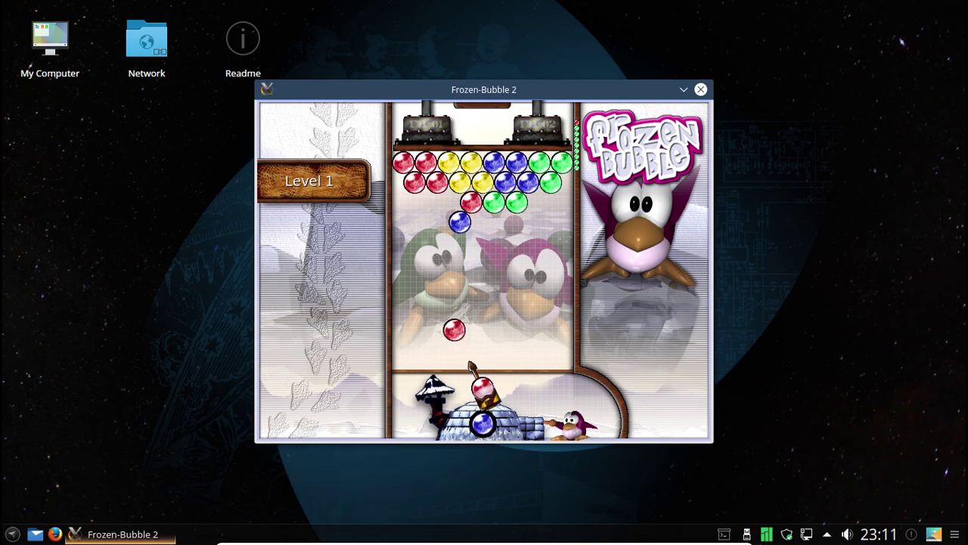
key("Up")
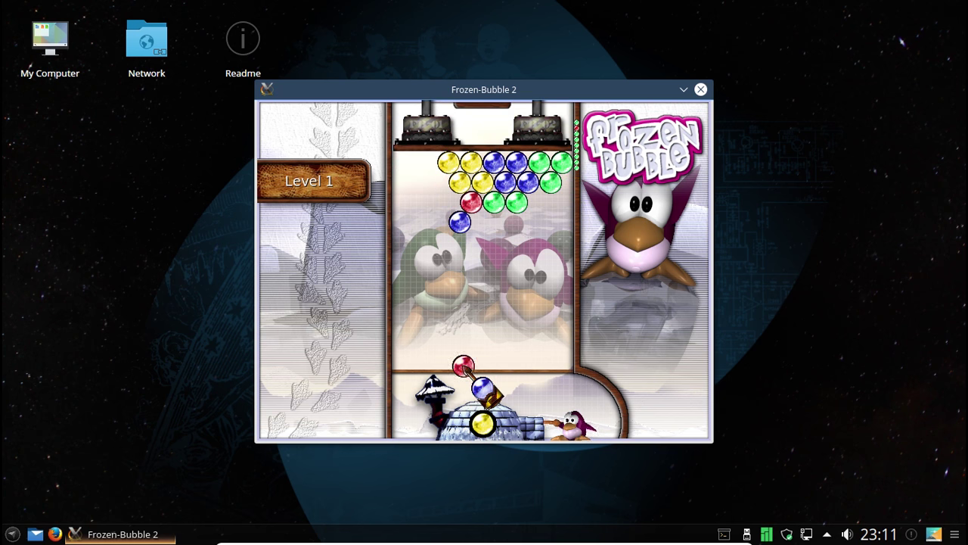
key("Right")
key("Up")
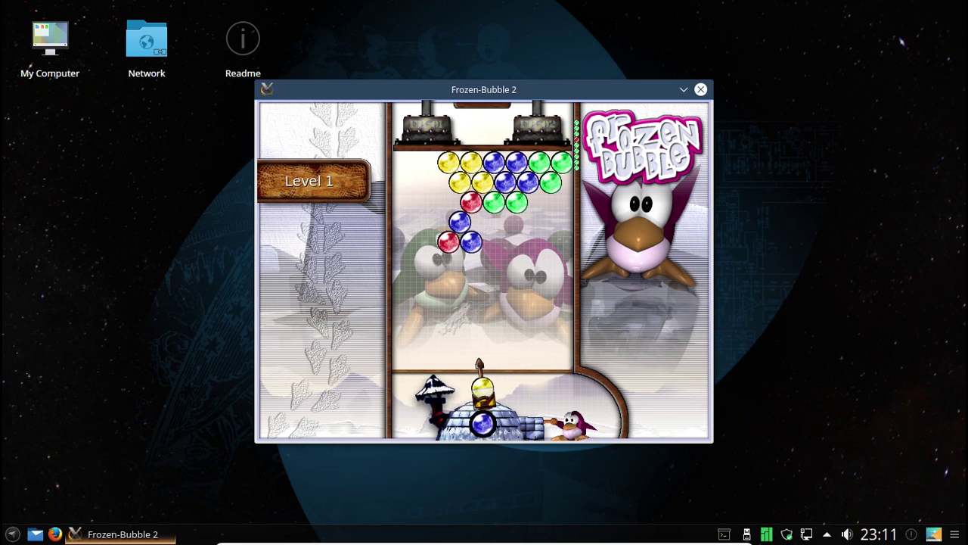
key("Right")
key("Left")
key("Up")
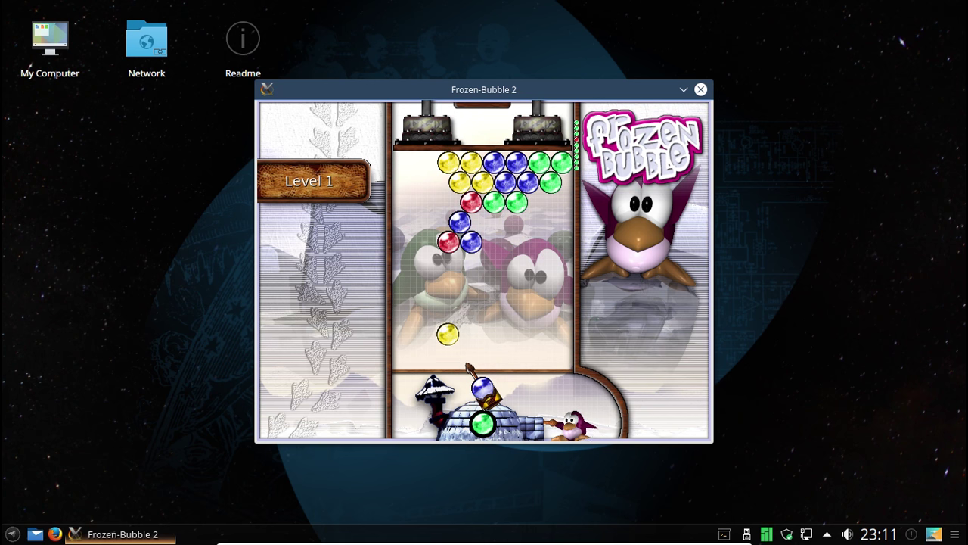
Clear the small hanging blue group and the green group on Level 1.
key("Right")
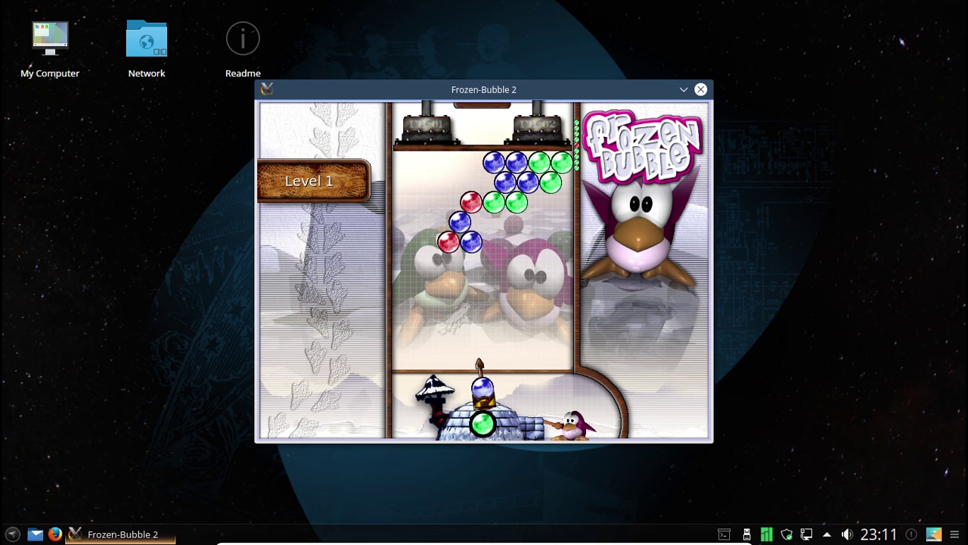
key("Up")
key("Right")
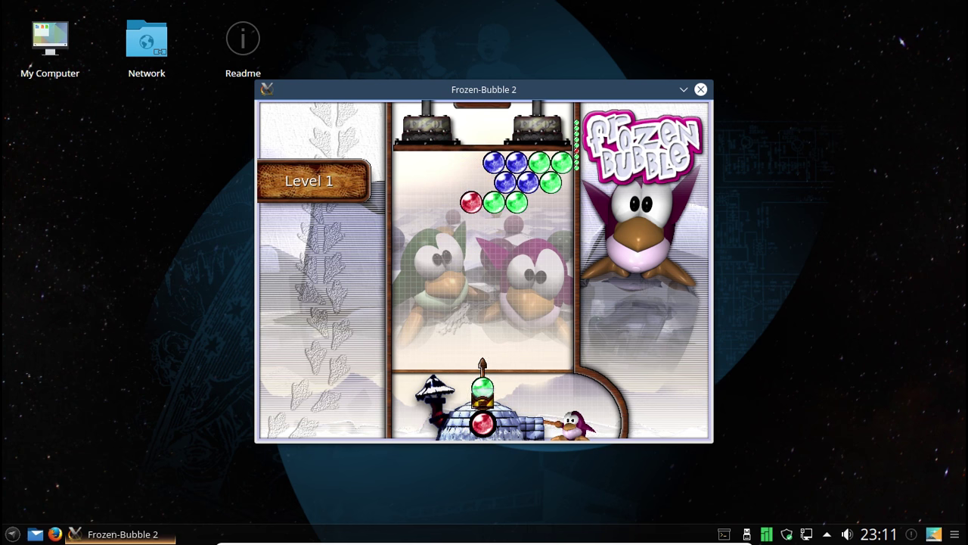
key("Up")
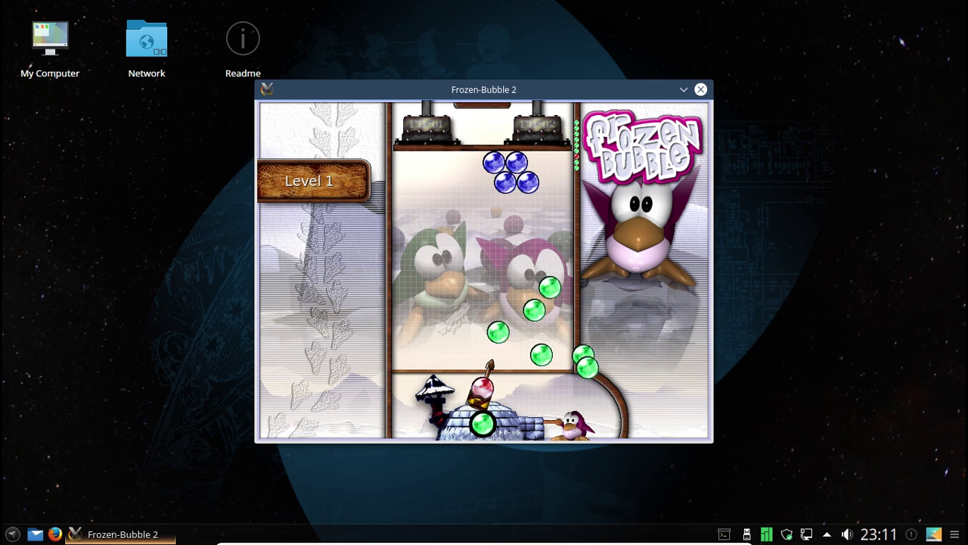
Shoot red, green and blue bubbles at the last blue cluster until Level 1 is won.
key("Right")
key("Up")
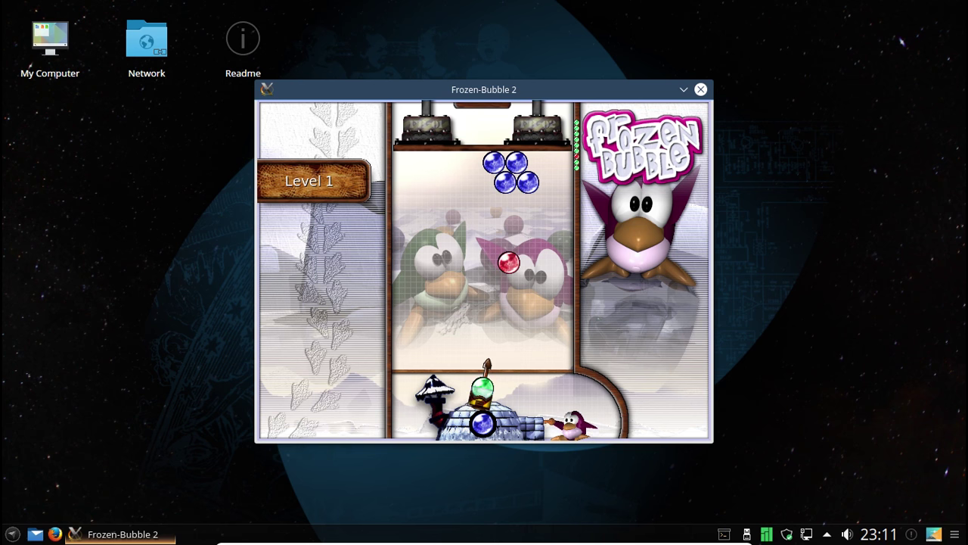
key("Left")
key("Up")
key("Right")
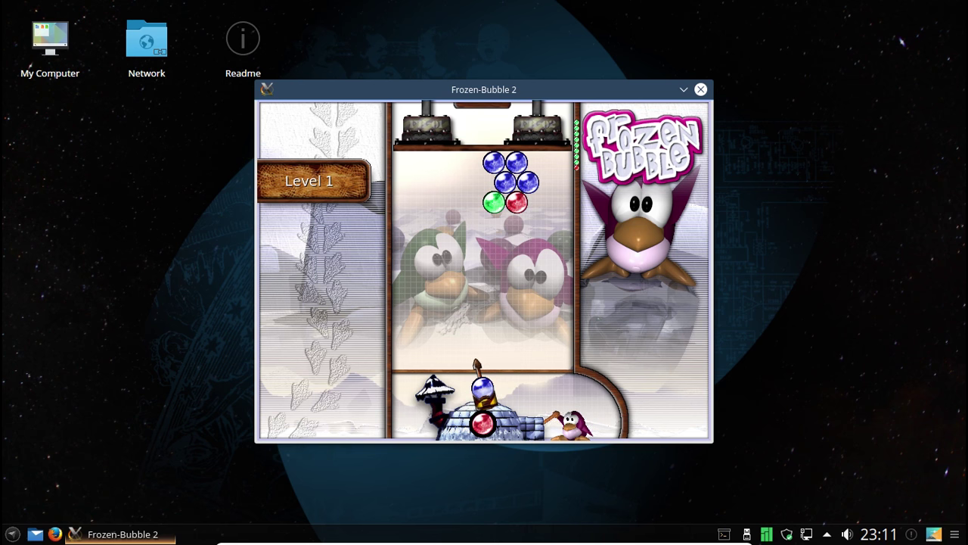
key("Up")
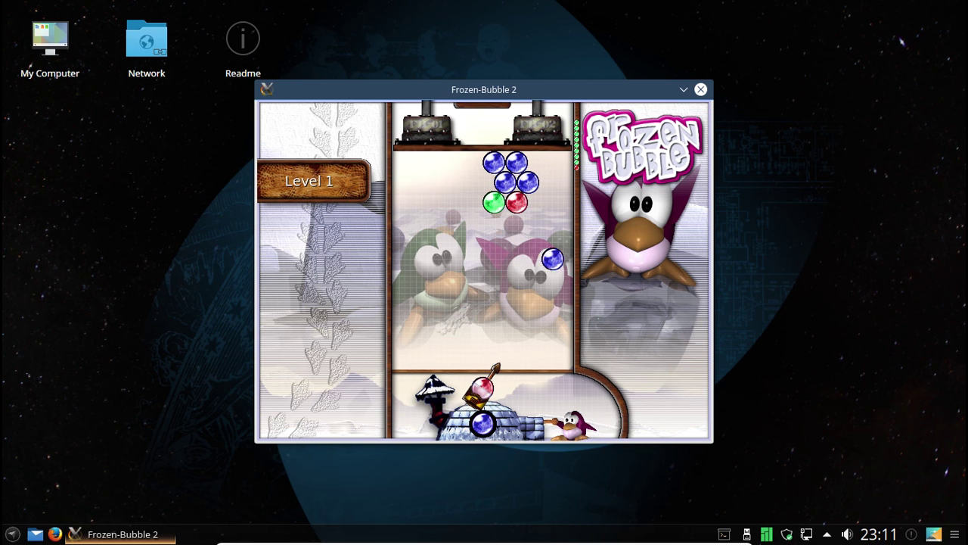
key("Left")
key("Up")
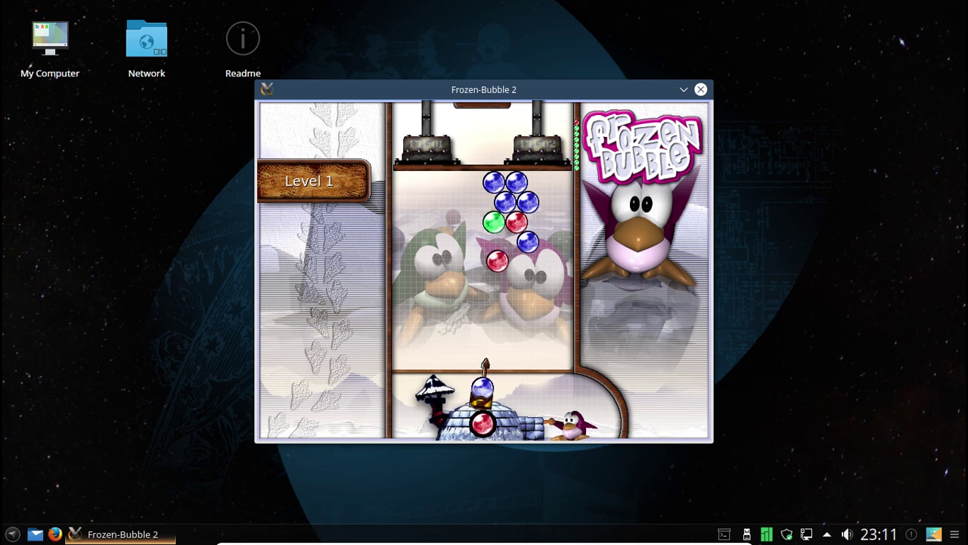
key("Left")
key("Up")
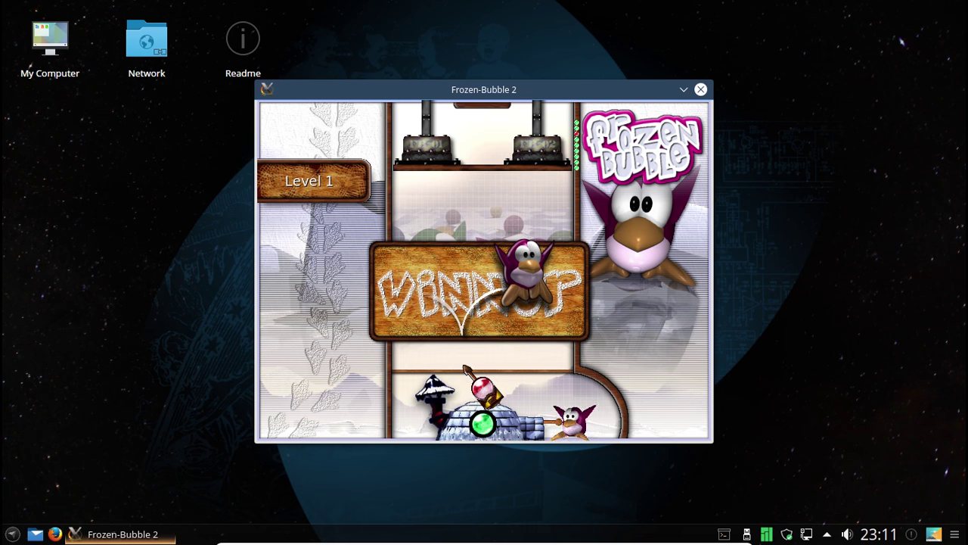
Check the package update in the drop-down terminal and continue the game to Level 2.
key("F12")
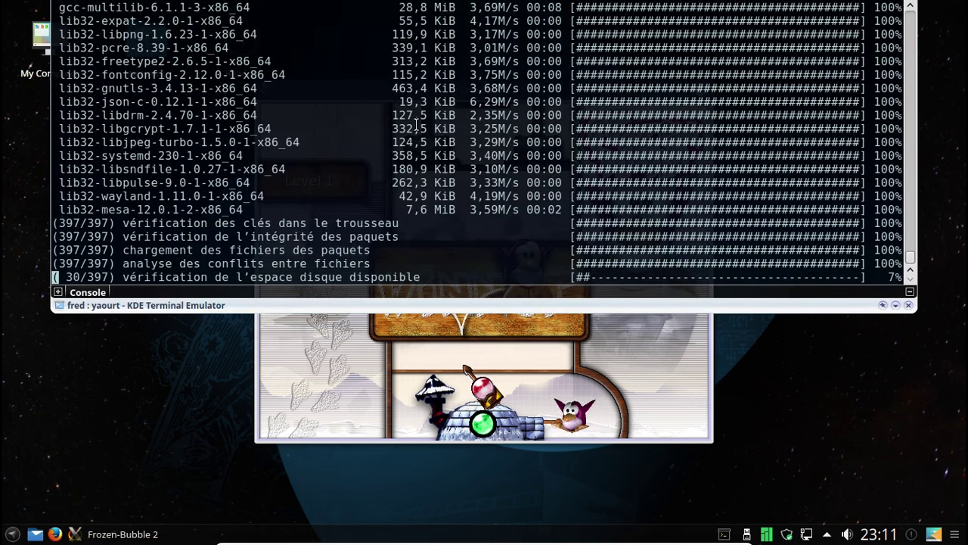
key("F12")
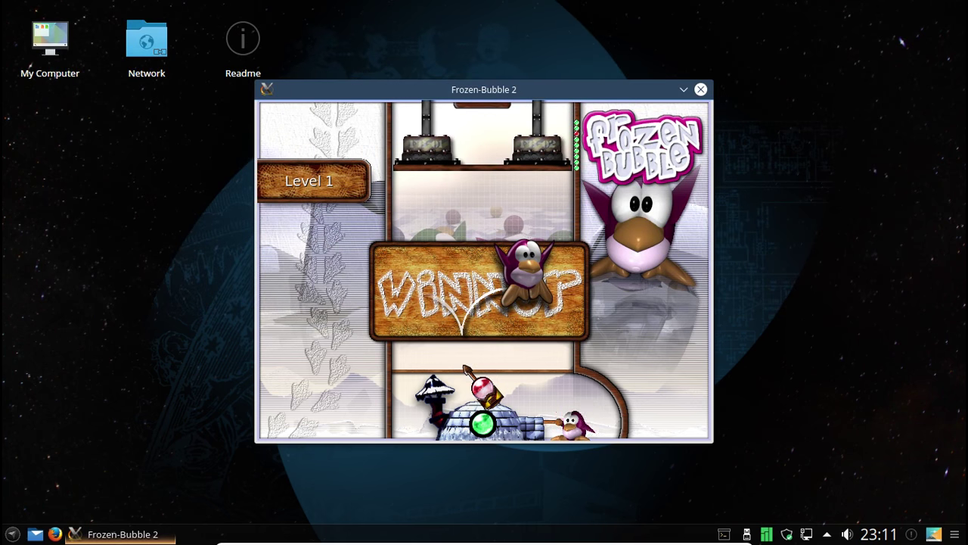
key("Up")
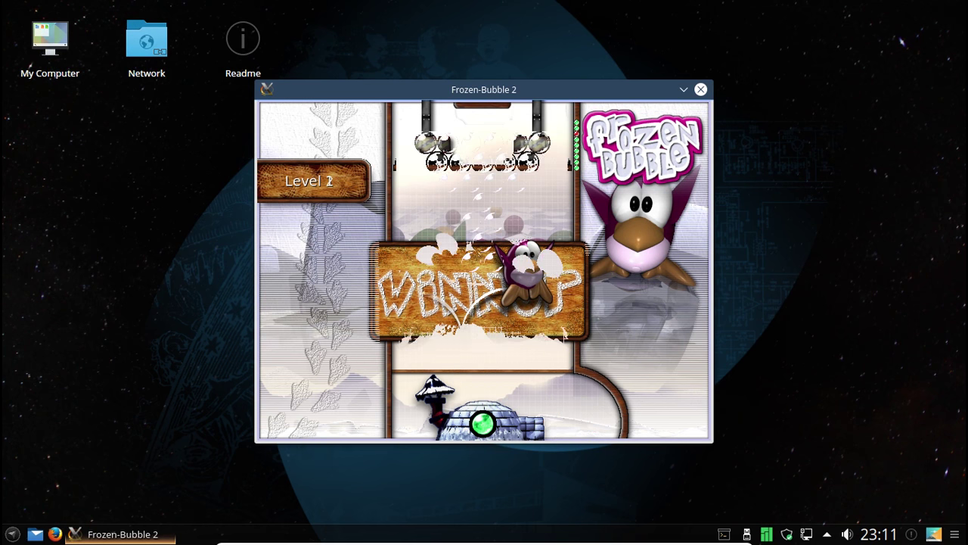
Shoot the first white bubble on Level 2 and clear the purple and blue groups.
key("Left")
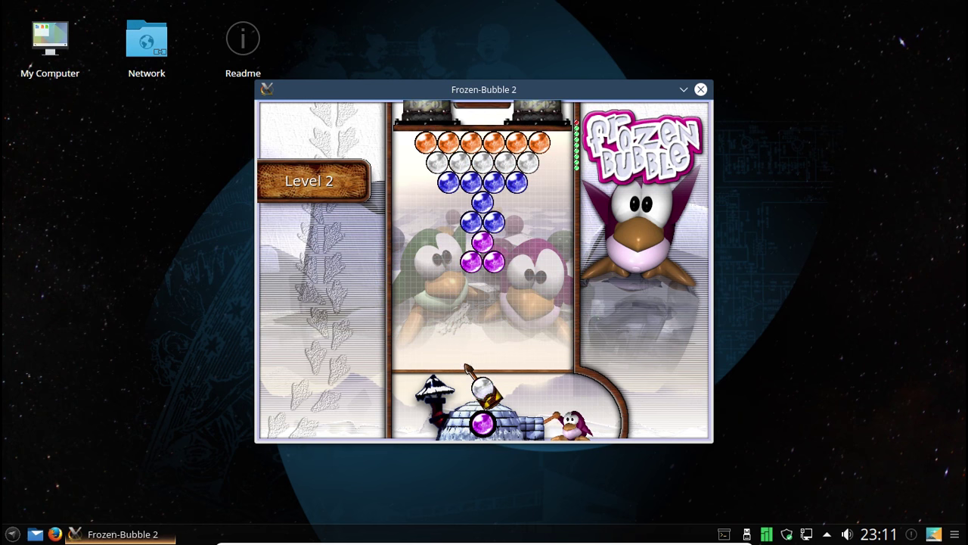
key("Up")
key("Right")
key("Up")
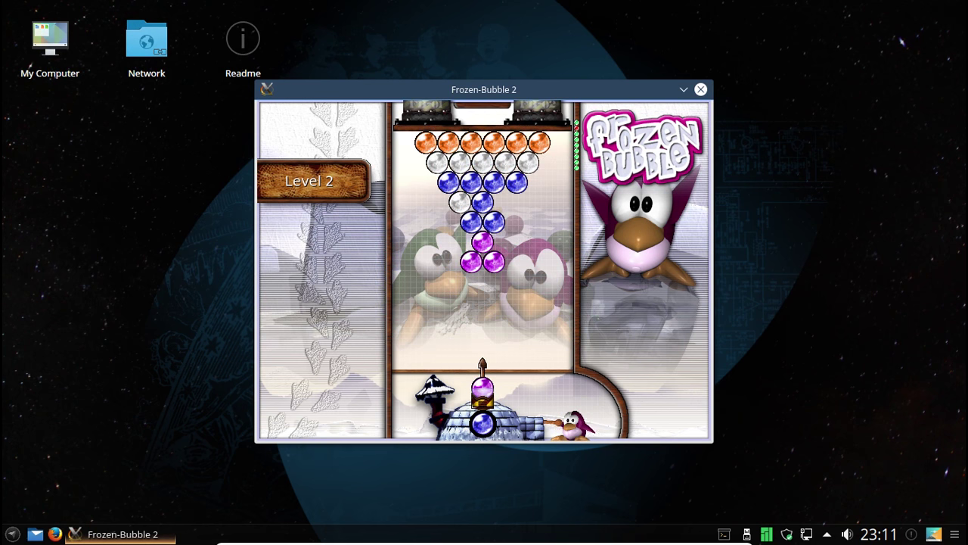
key("Right")
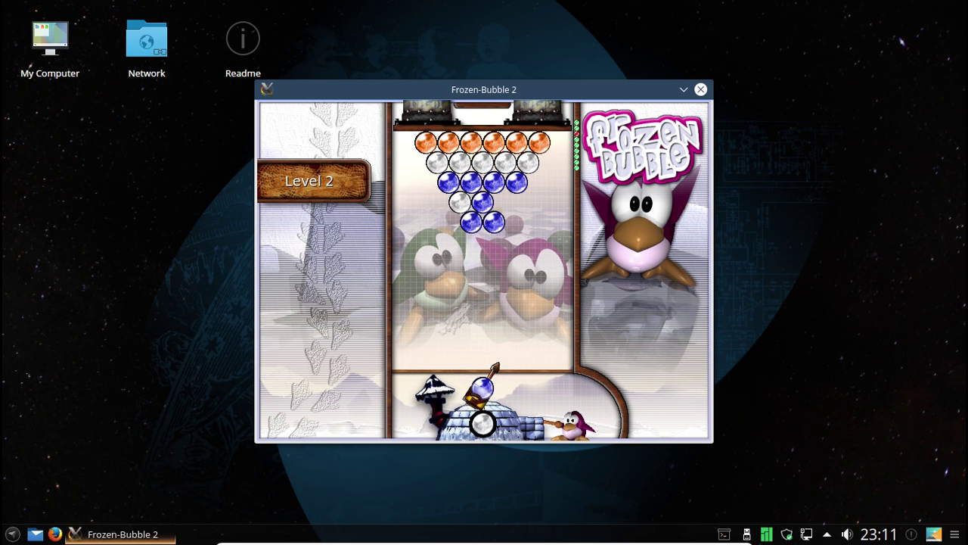
key("Up")
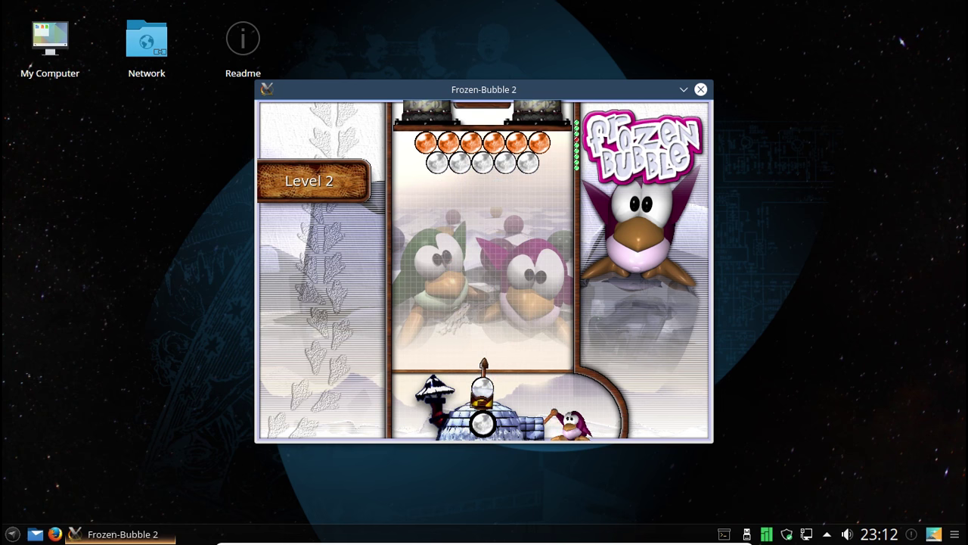
Clear the white and orange rows to win Level 2 and continue to Level 3.
key("Up")
key("Left")
key("Up")
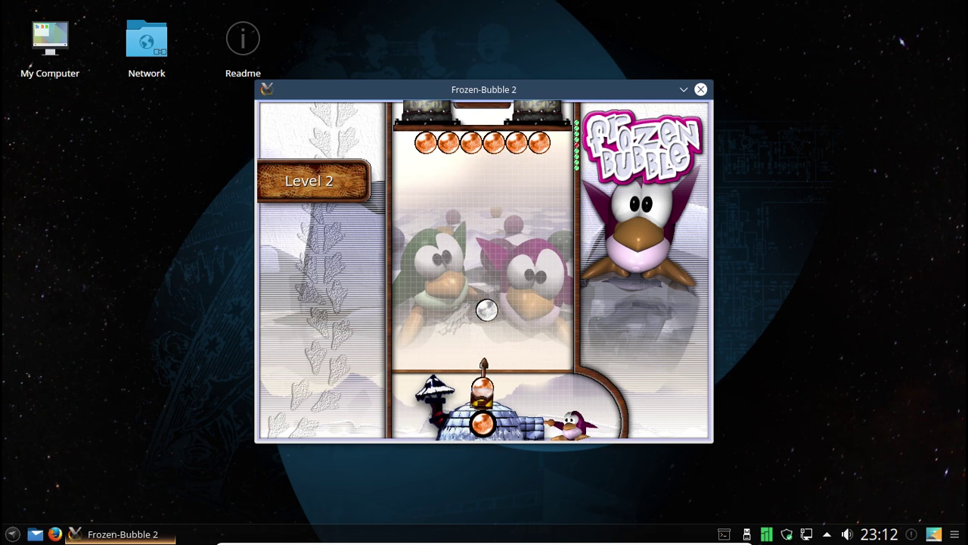
key("Left")
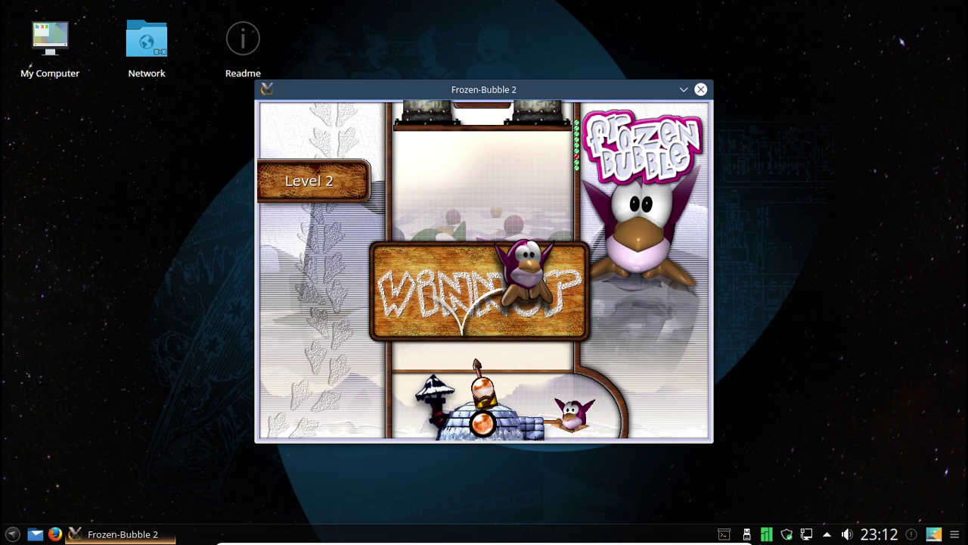
key("Up")
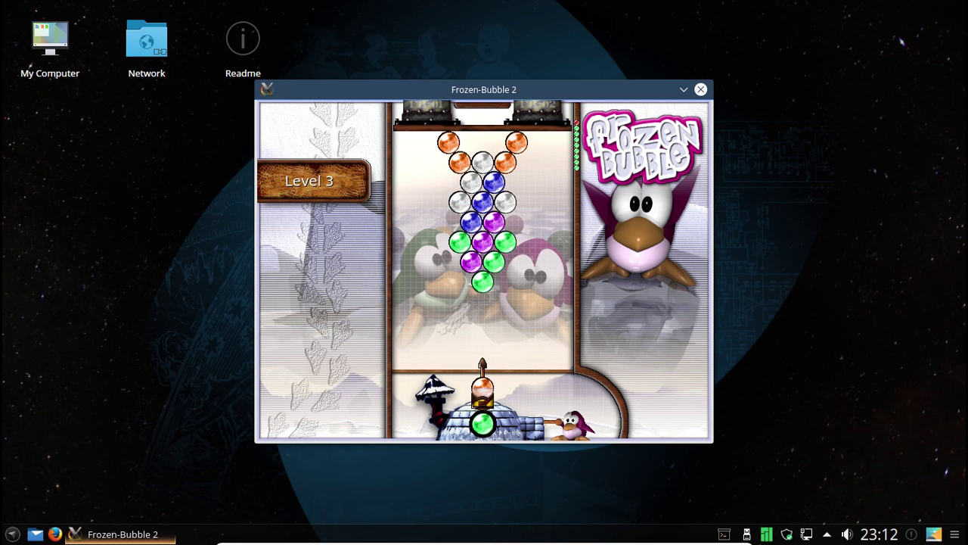
Shoot the orange bubble beside the Level 3 cluster and clear the green group at its lower tip.
key("Left")
key("Up")
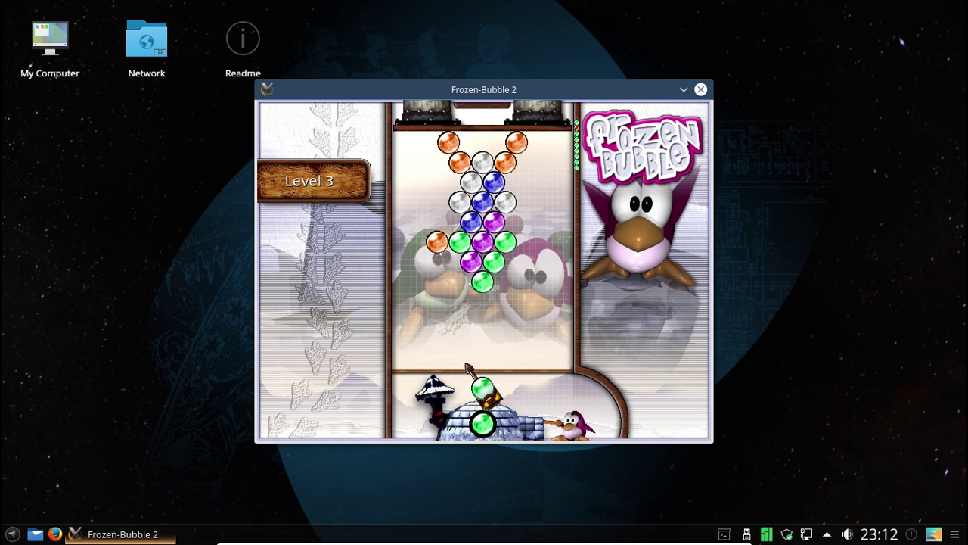
key("Right")
key("Up")
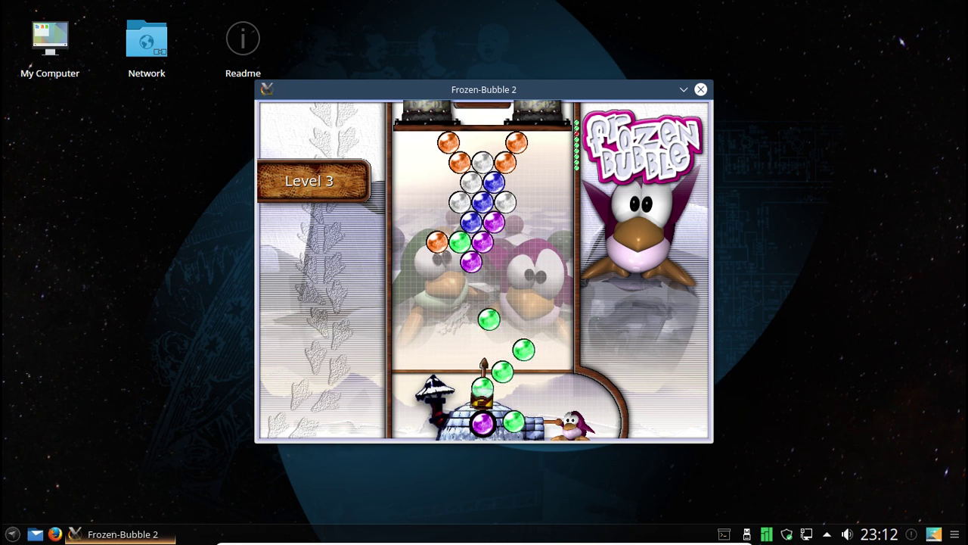
Clear the purple group at the tip of the Level 3 cluster and the orange pair on its upper right side.
key("Up")
key("Right")
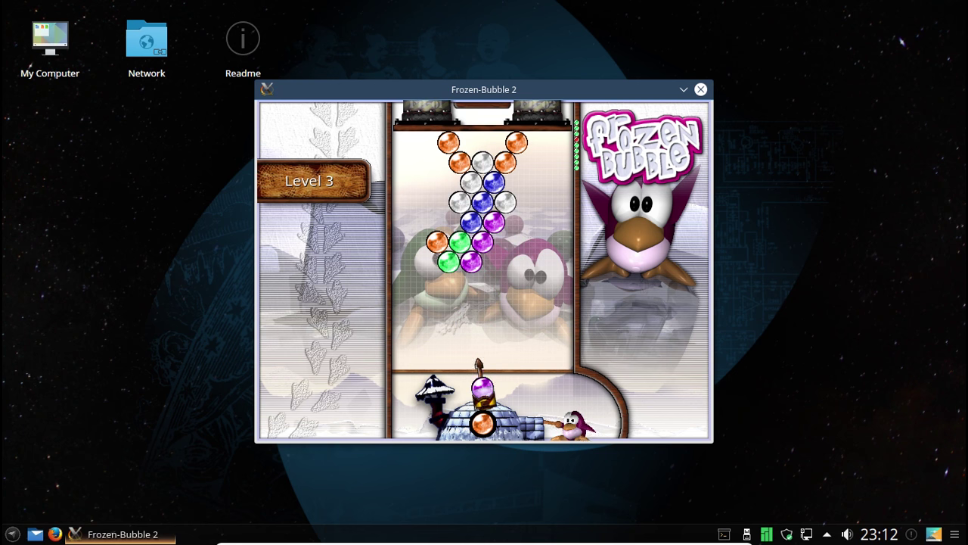
key("Up")
key("Left")
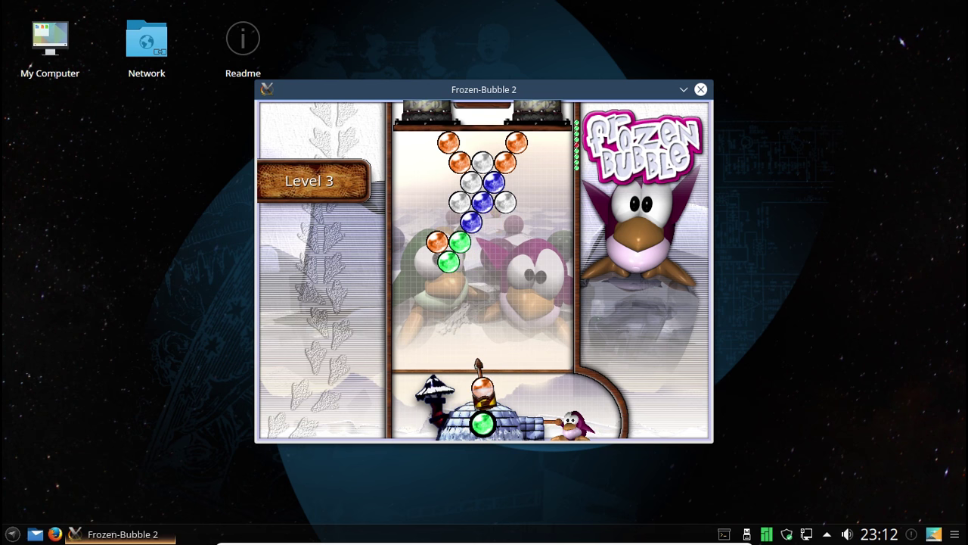
key("Right")
key("Up")
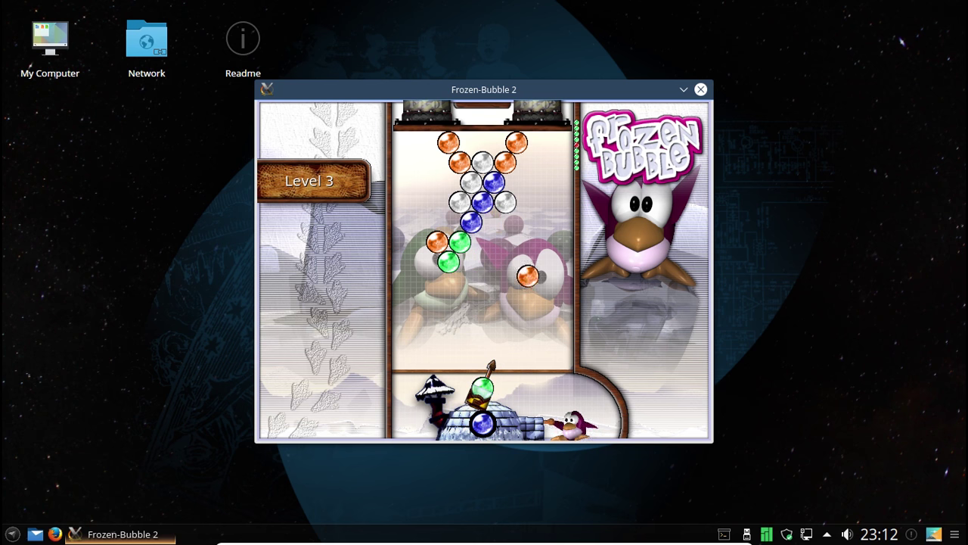
Clear the green, blue and white groups from the middle of the Level 3 cluster.
key("Left")
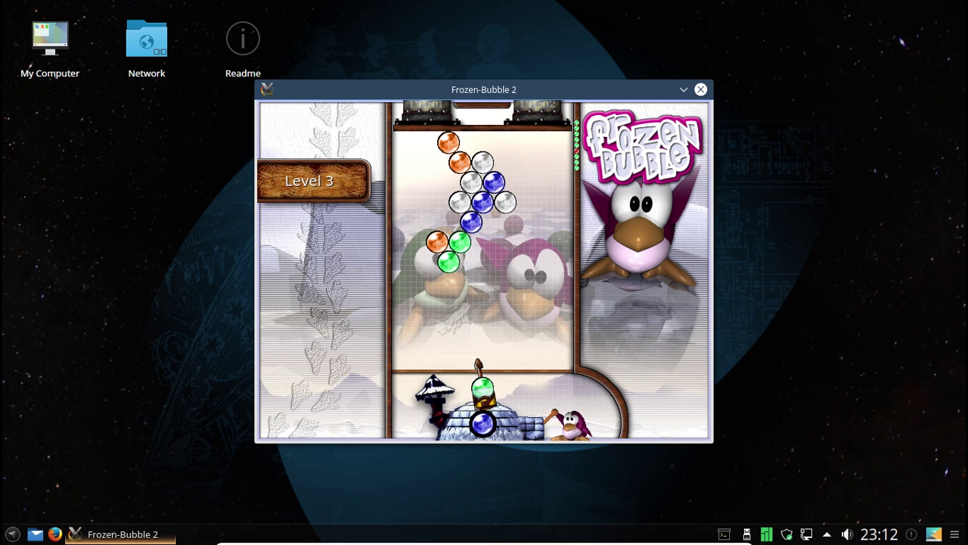
key("Up")
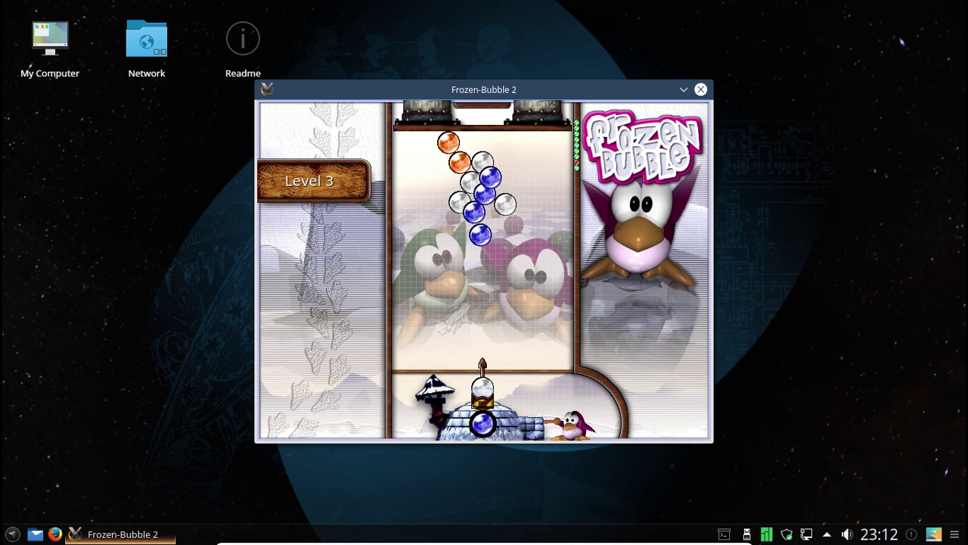
key("Up")
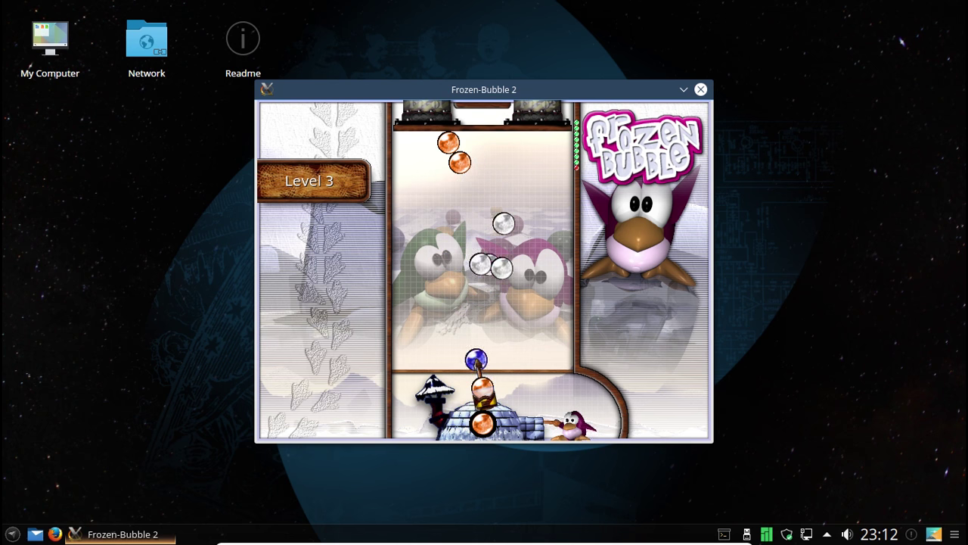
Clear the orange pair and the blue bubbles hanging under the Level 3 ceiling.
key("Left")
key("Up")
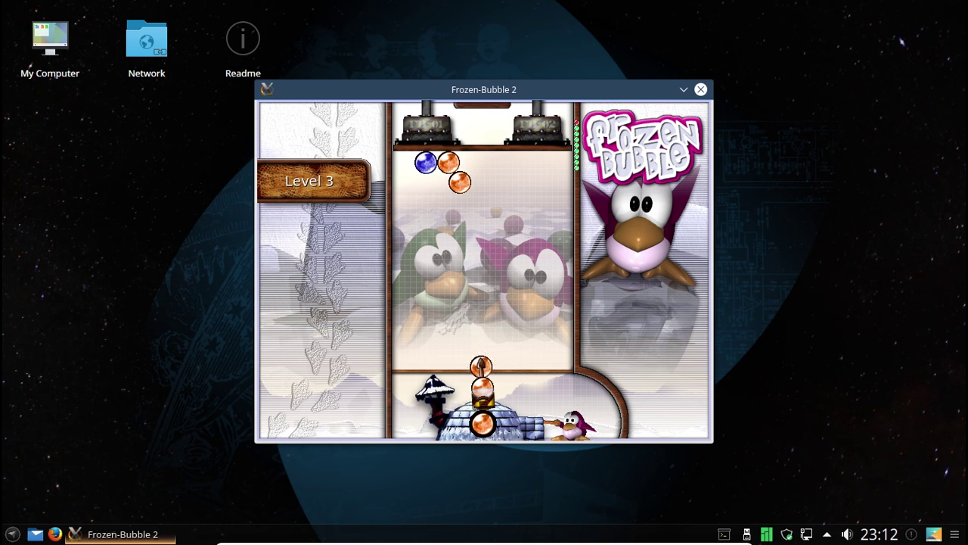
key("Up")
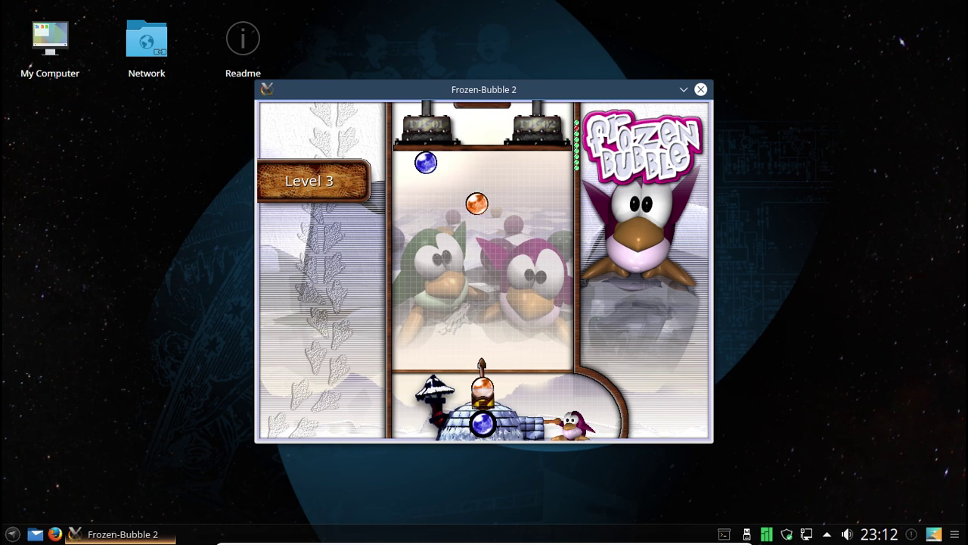
key("Up")
key("Left")
key("Up")
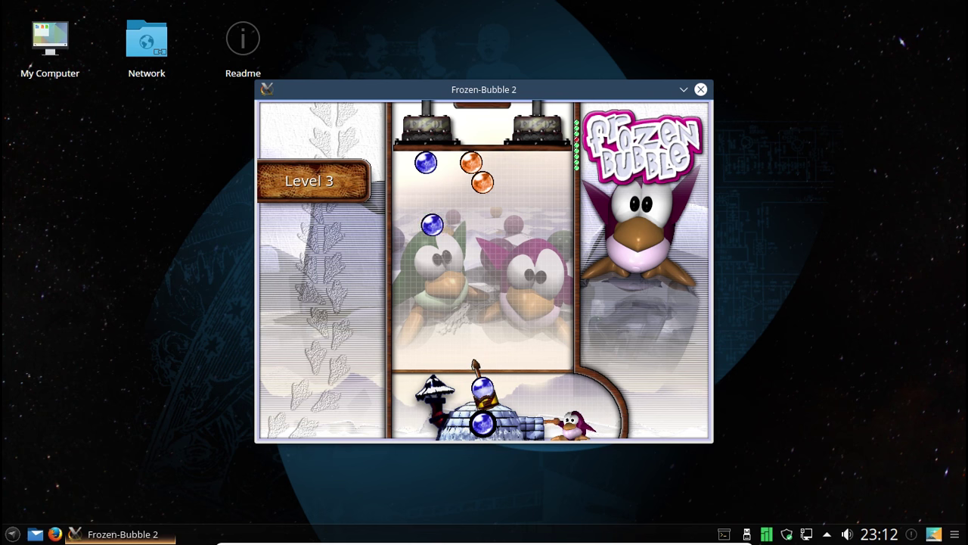
key("Up")
Shoot a blue bubble beside the last orange pair and clear the remaining bubbles to win Level 3.
key("Right")
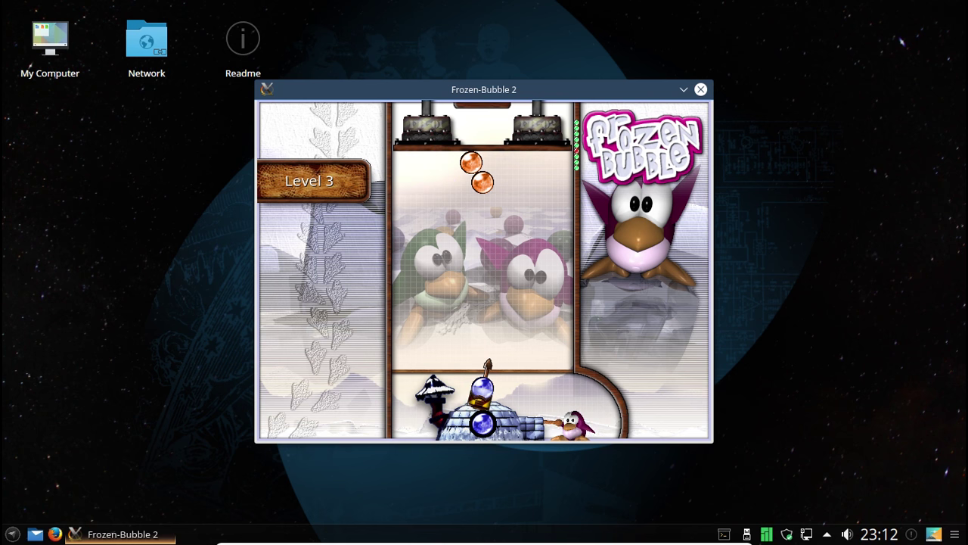
key("Up")
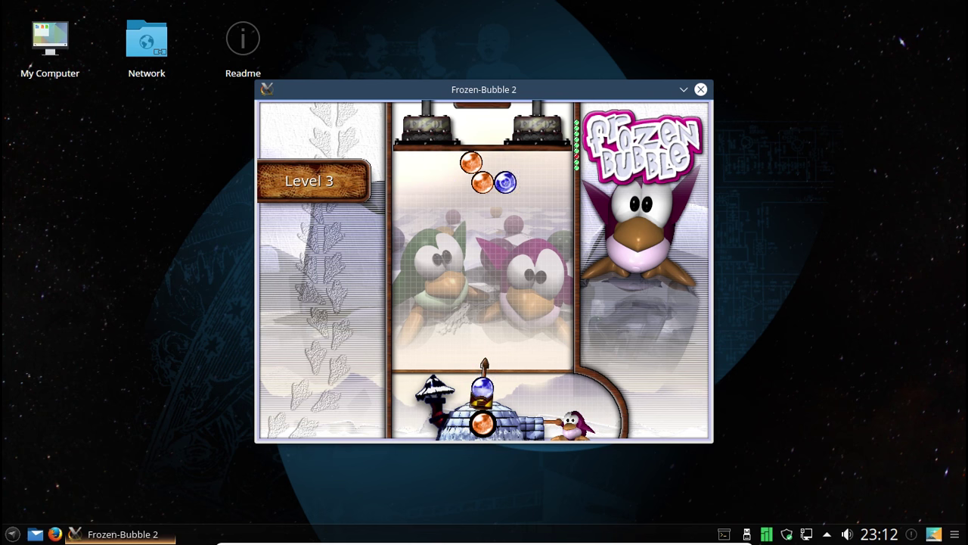
key("Up")
key("Up")
key("Up")
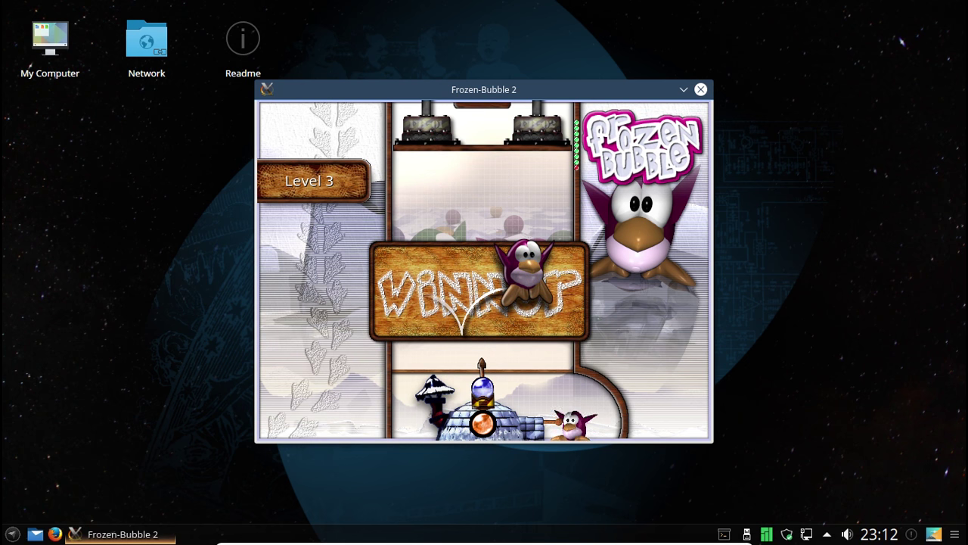
Continue the game to Level 4 and check the package update in the drop-down terminal.
key("Up")
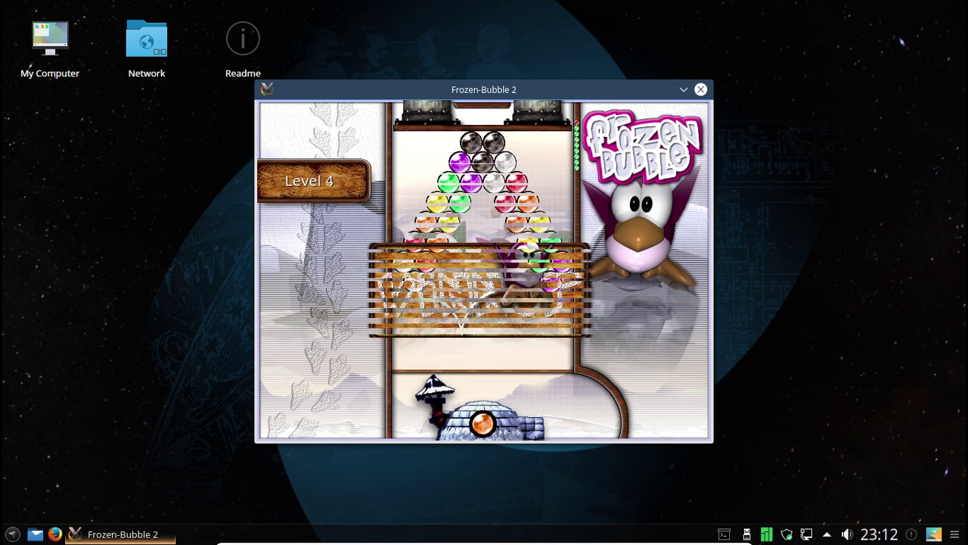
key("F12")
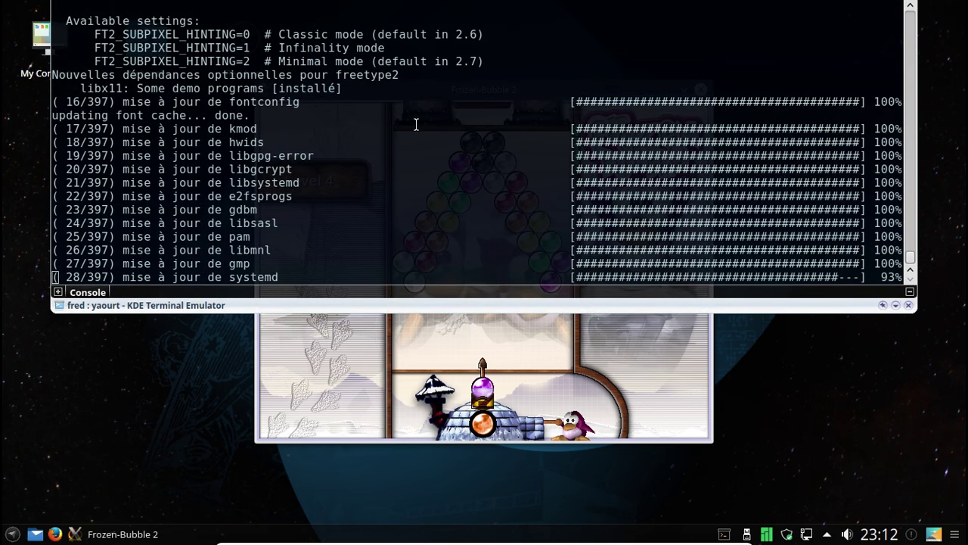
key("F12")
Shoot a purple bubble beside the Level 4 left branch and drop the right branch with orange shots.
key("Left")
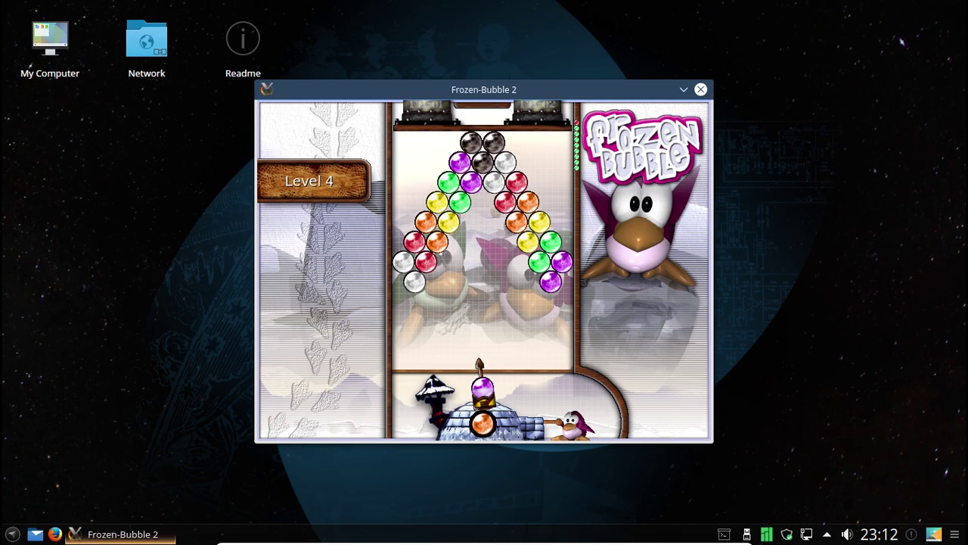
key("Up")
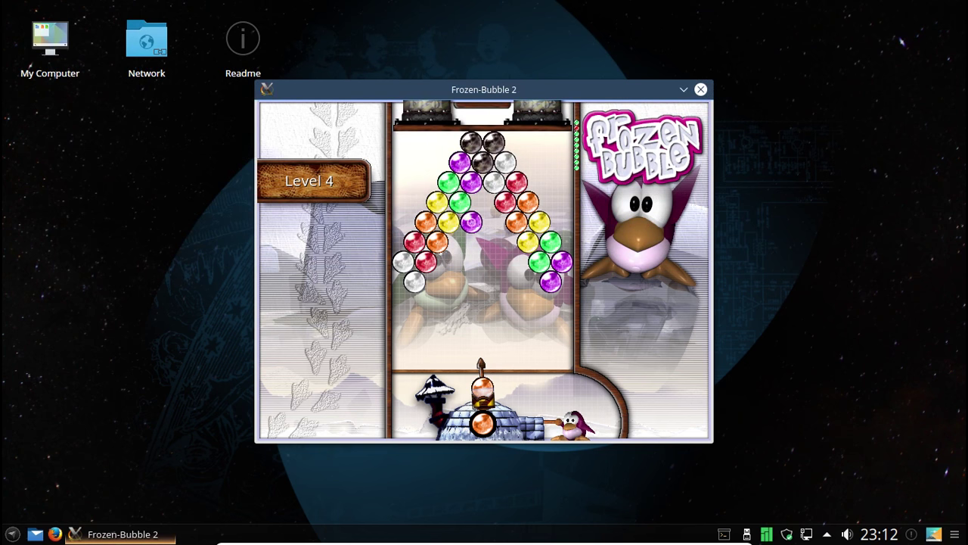
key("Up")
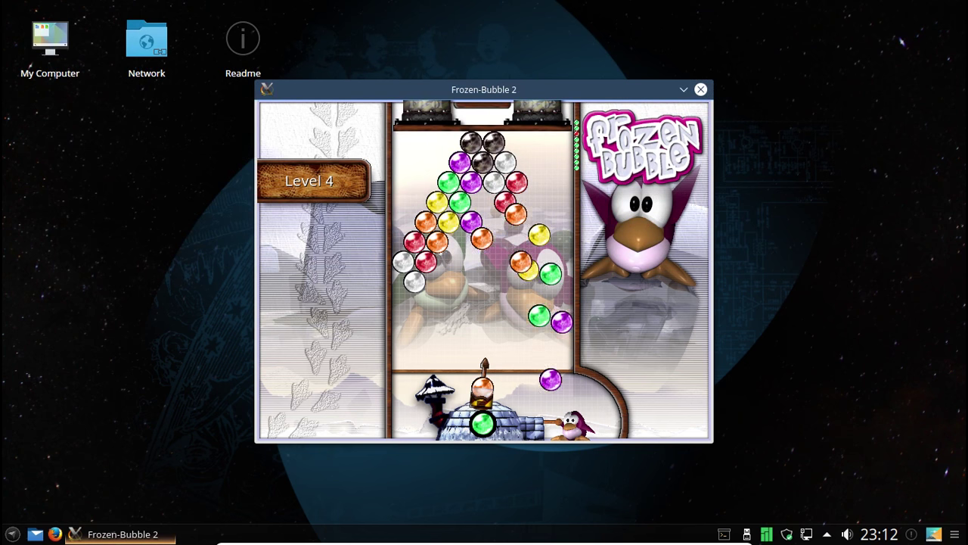
key("Up")
Try to clear the remaining Level 4 cluster with green, yellow, black and orange shots at its lower edge.
key("Left")
key("Up")
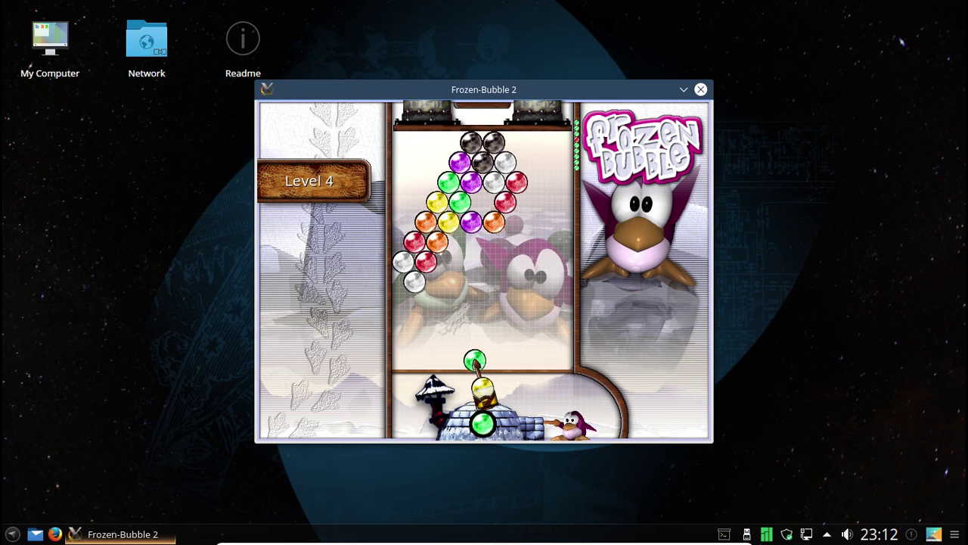
key("Right")
key("Left")
key("Up")
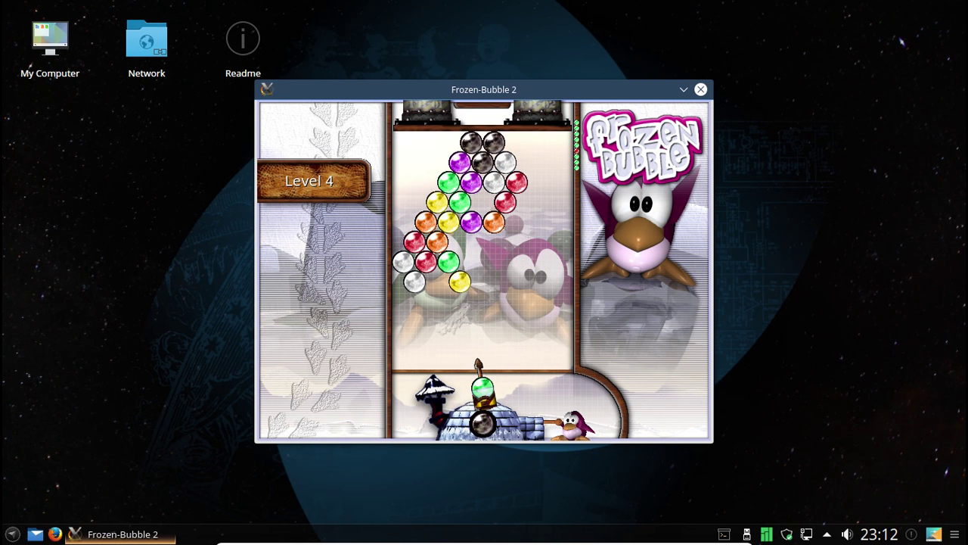
key("Right")
key("Up")
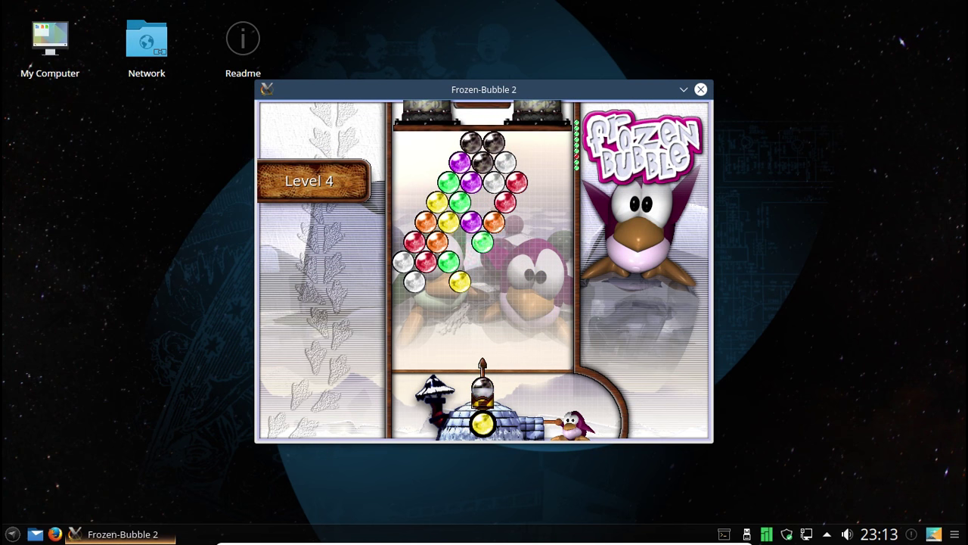
key("Left")
key("Up")
key("Left")
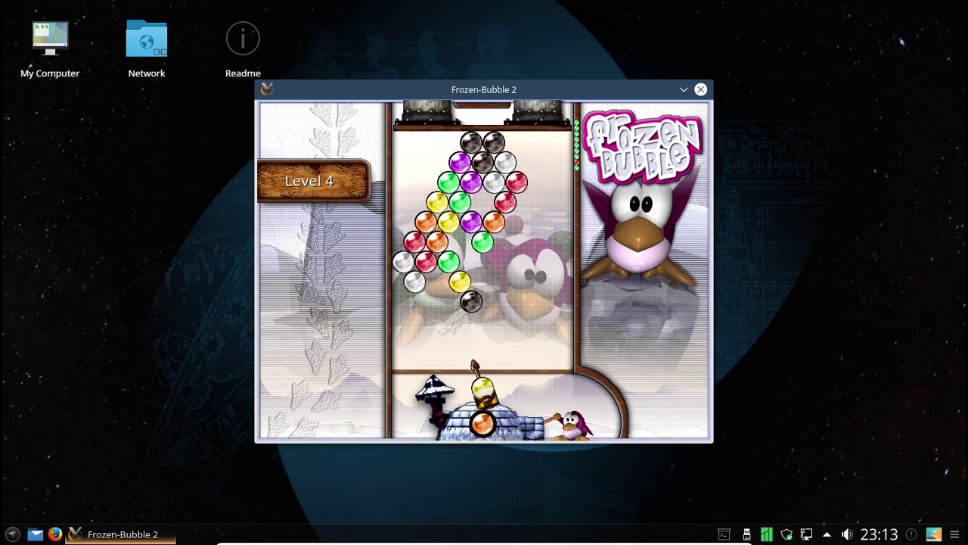
key("Up")
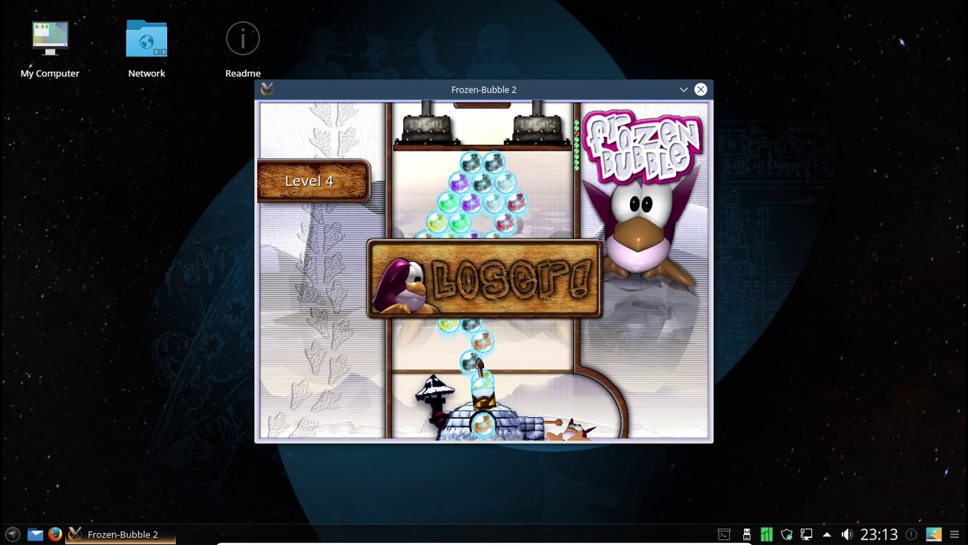
Restart Level 4 and shoot the first black bubble into the gap between the two branches.
key("Up")
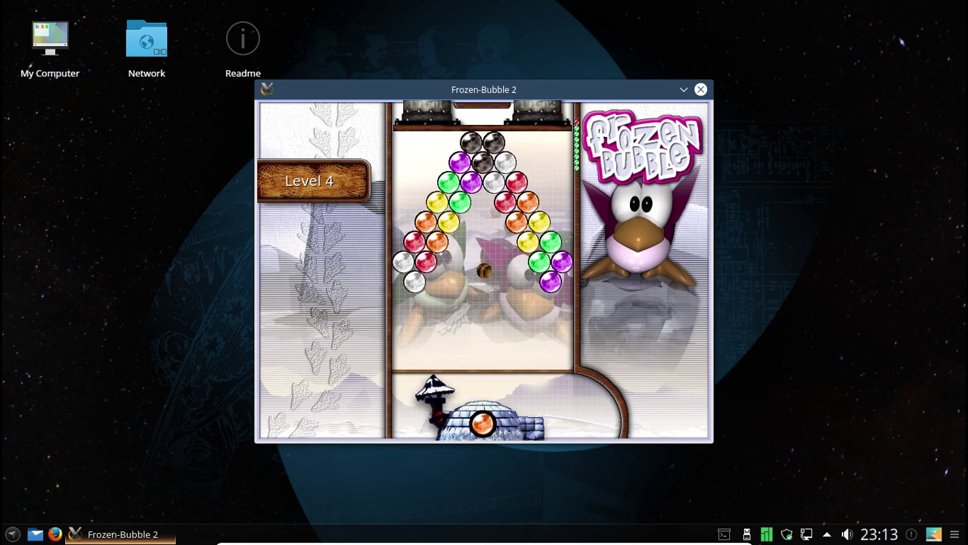
key("Right")
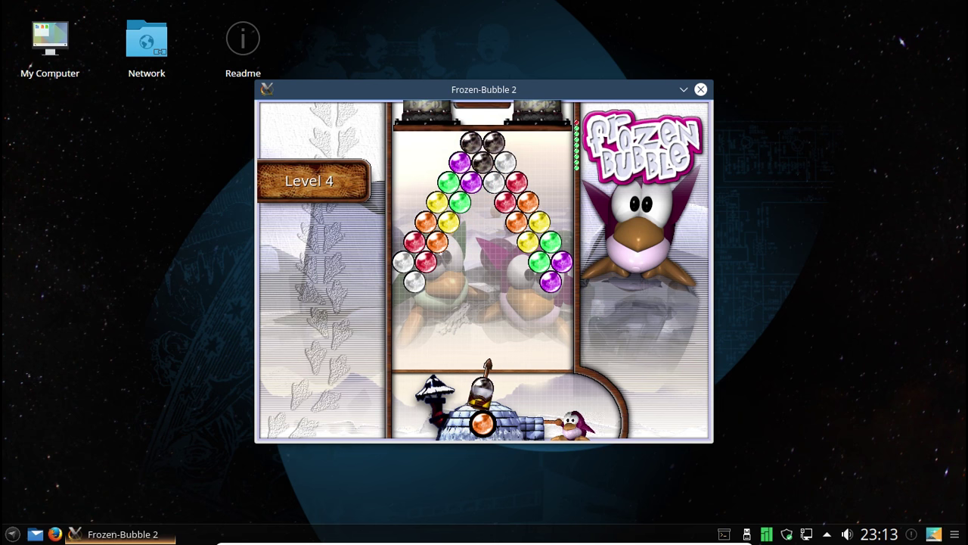
key("Left")
key("Up")
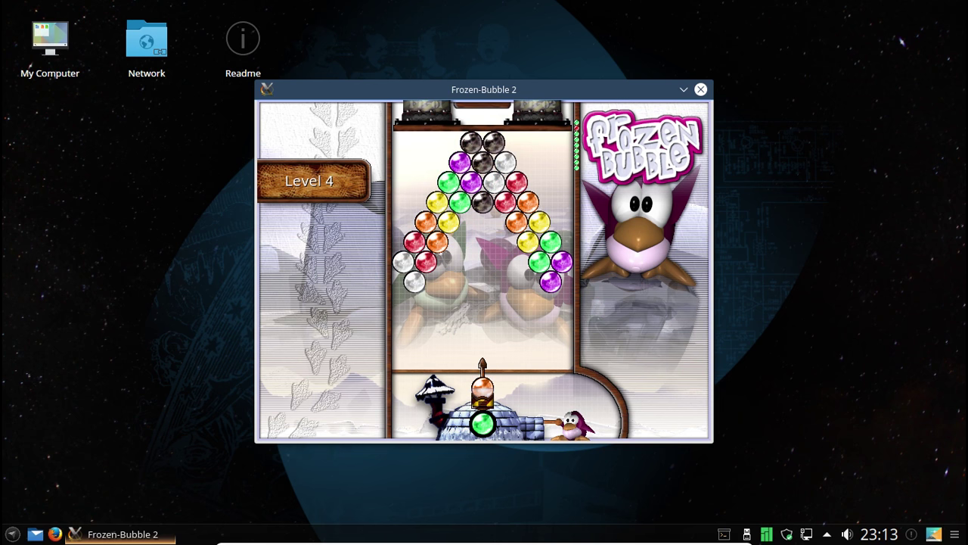
Place orange and green bubbles against the right branch of Level 4 and a red one against the left branch.
key("Right")
key("Up")
key("Left")
key("Up")
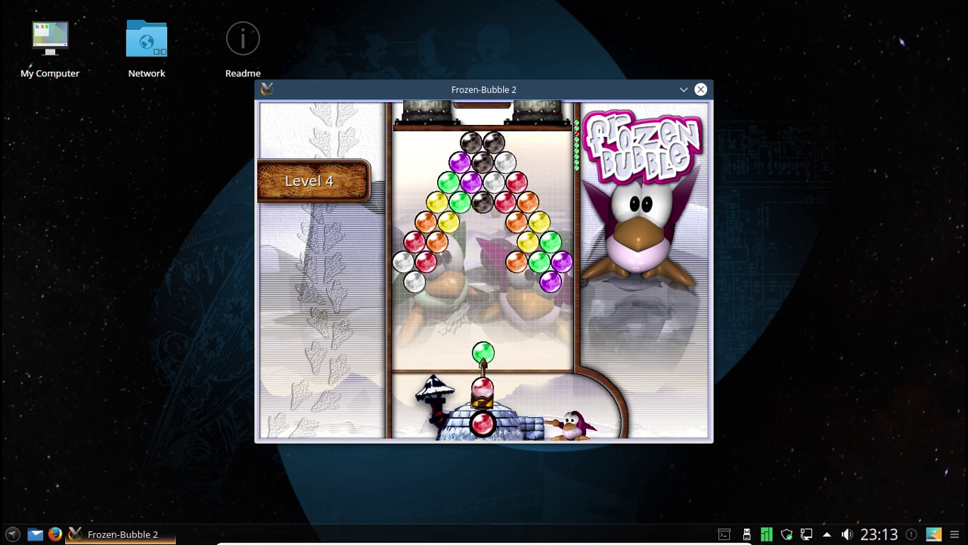
key("Left")
key("Up")
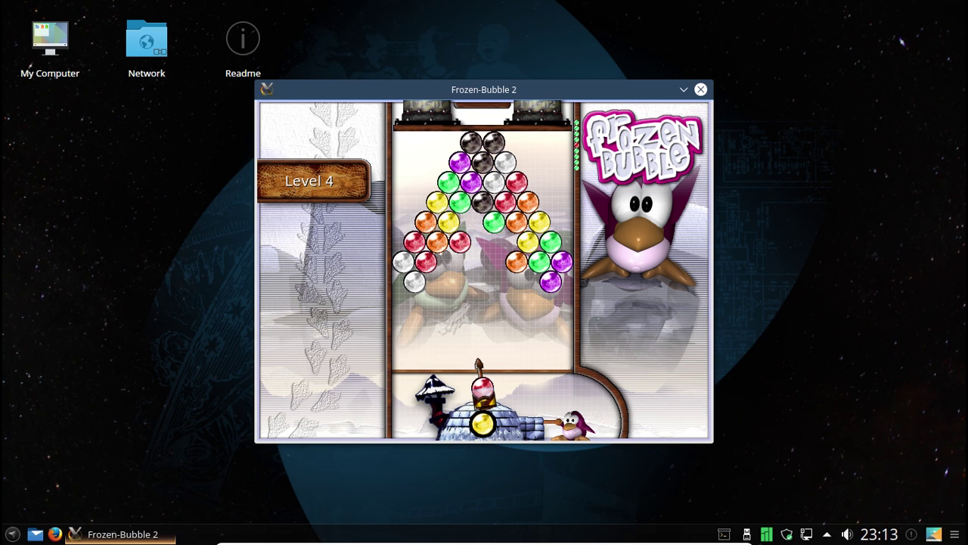
Clear the left branch of the Level 4 cluster with red, yellow and green shots.
key("Left")
key("Up")
key("Right")
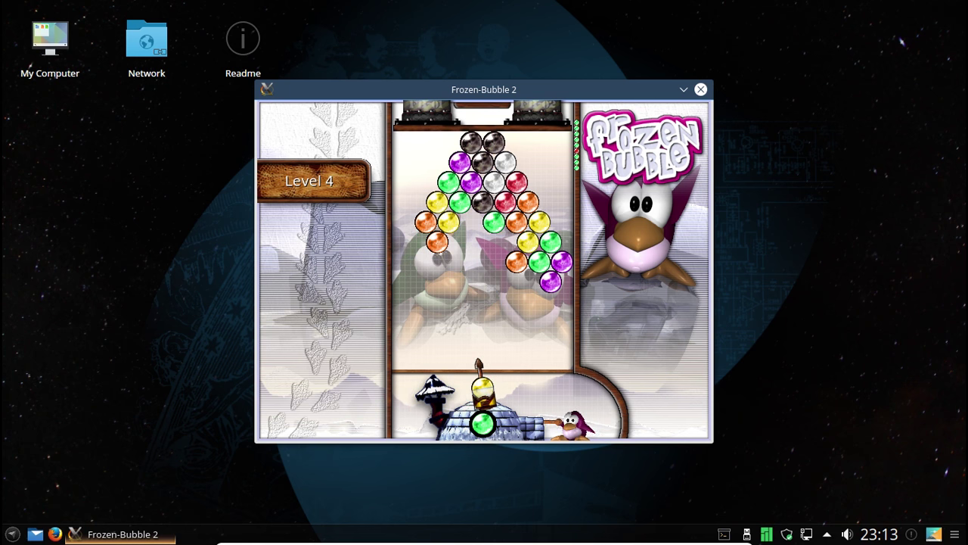
key("Up")
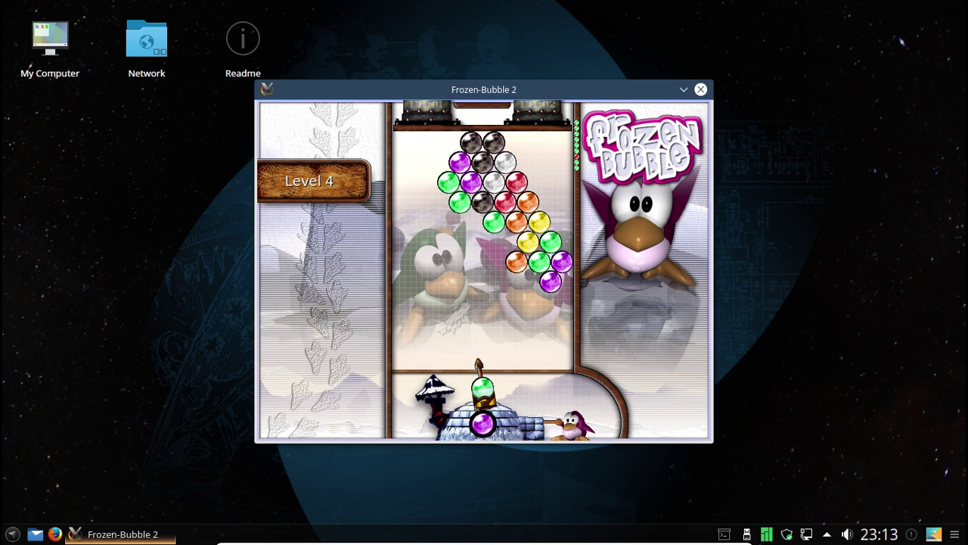
key("Up")
Shoot a purple bubble beside the inner green one and a black bubble just below it.
key("Right")
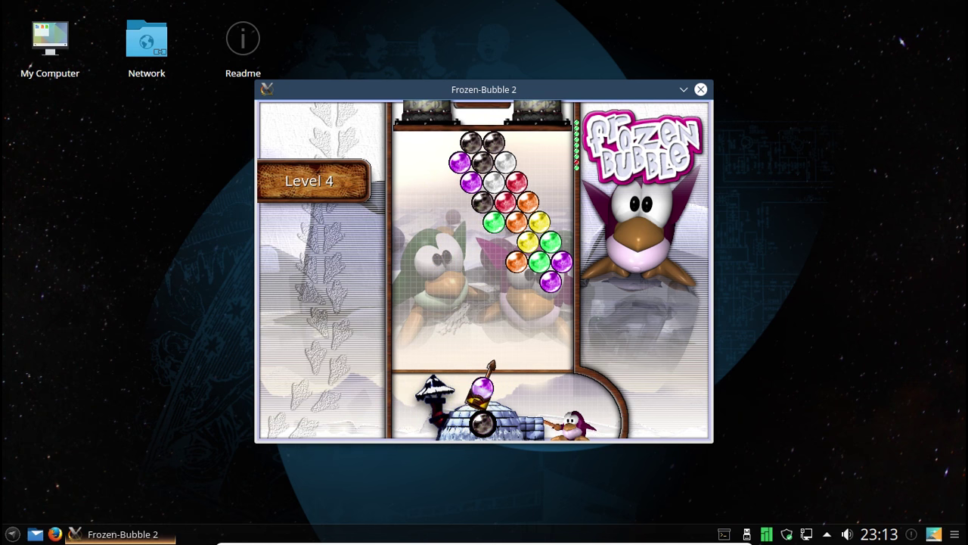
key("Left")
key("Up")
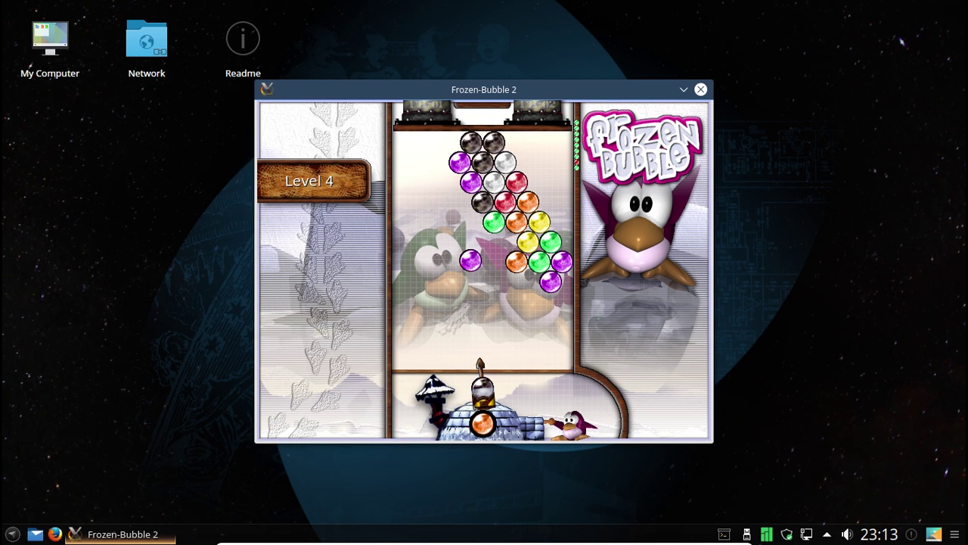
key("Left")
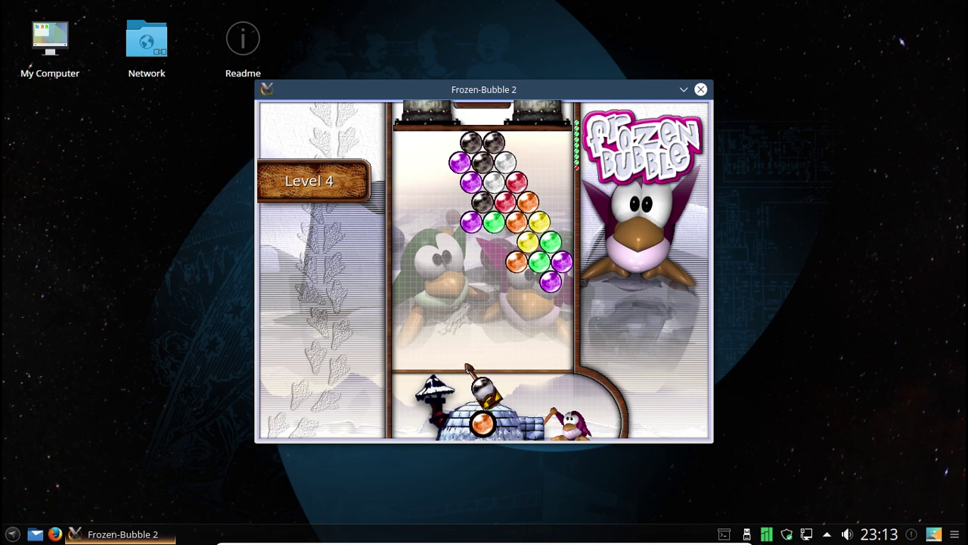
key("Up")
Shoot orange bubbles at the right branch of Level 4 to clear its orange group and drop the branch.
key("Right")
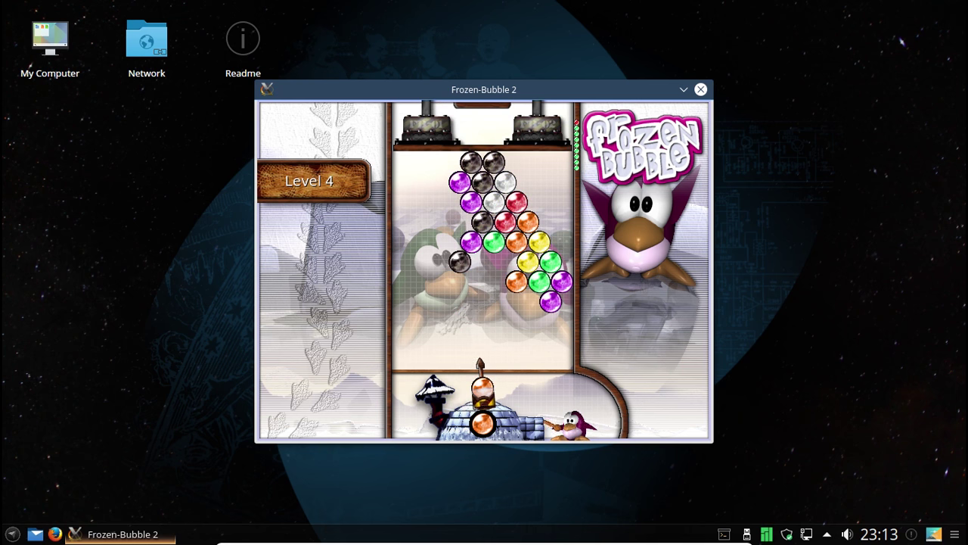
key("Up")
key("Up")
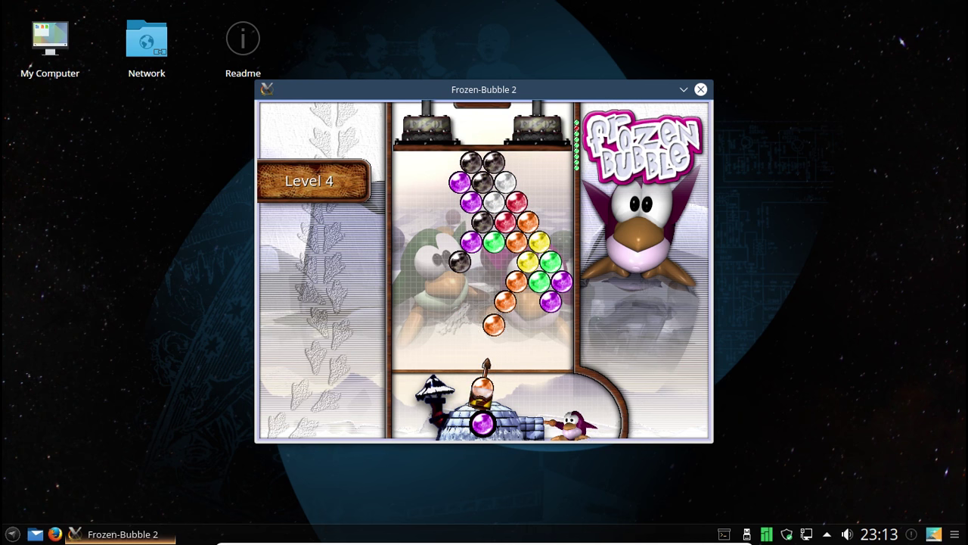
key("Up")
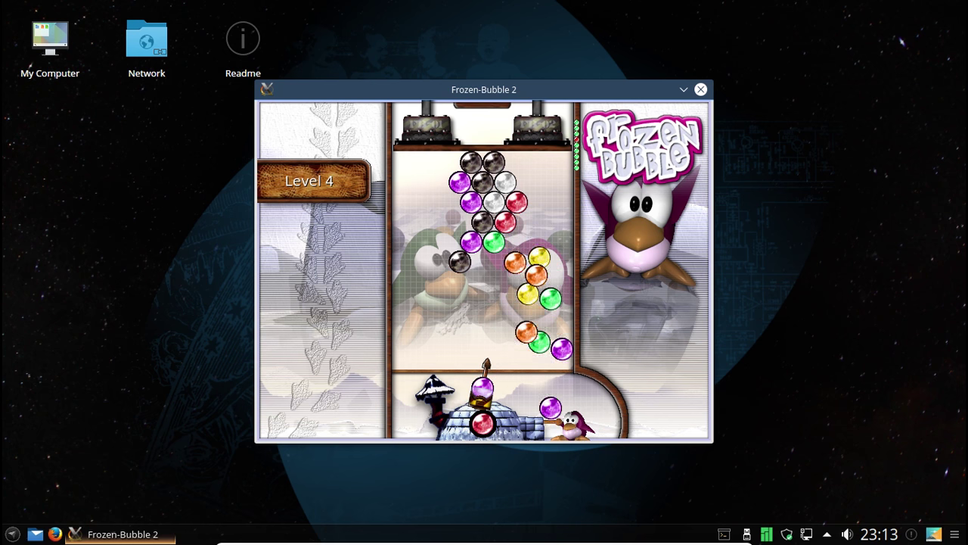
Place a purple bubble under the green one, clear the right-hand red pair, and attach another red bubble beside the white ones.
key("Up")
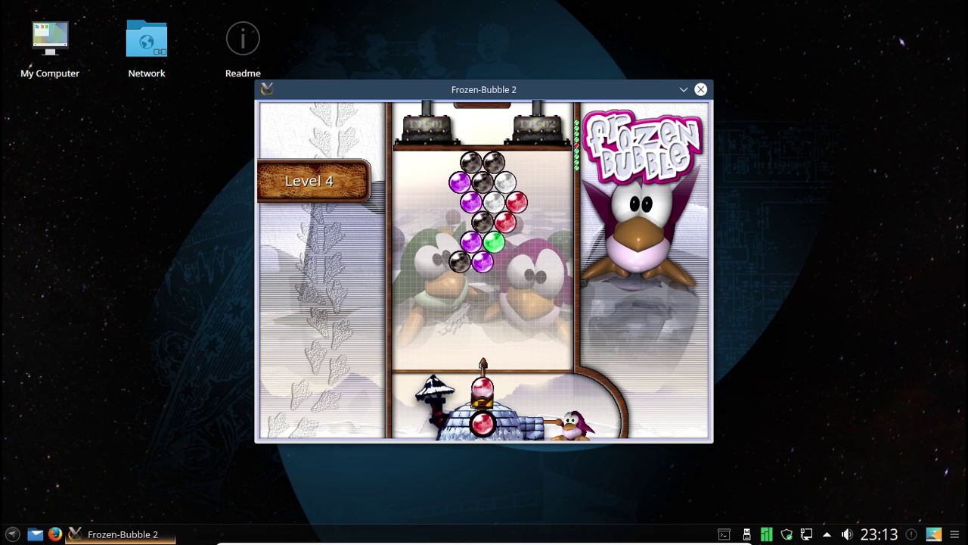
key("Right")
key("Up")
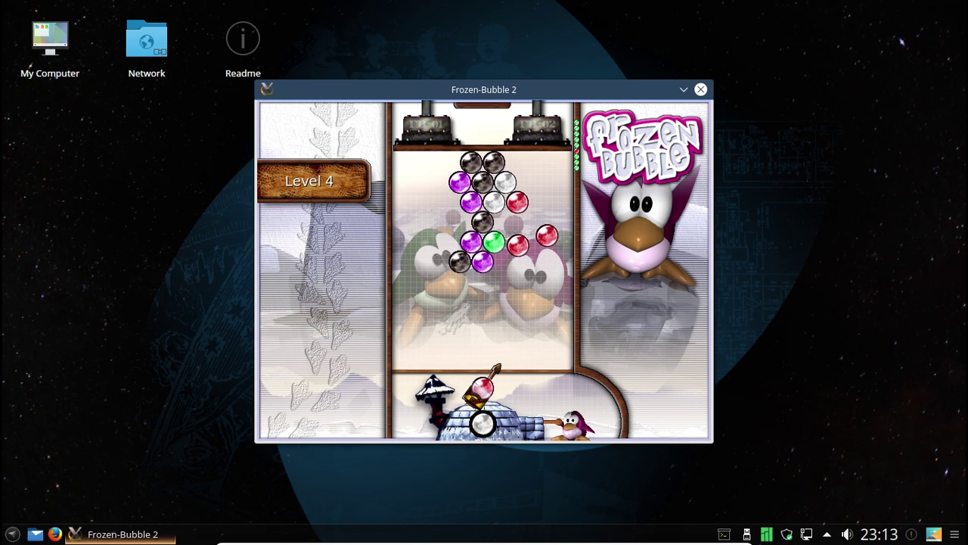
key("Up")
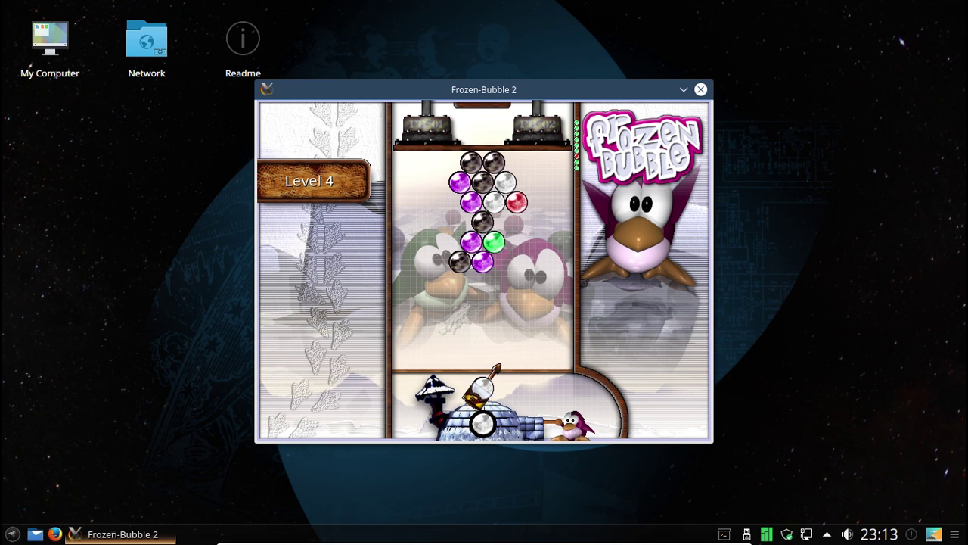
Extend the right side of the Level 4 cluster with two white bubbles and a green one.
key("Up")
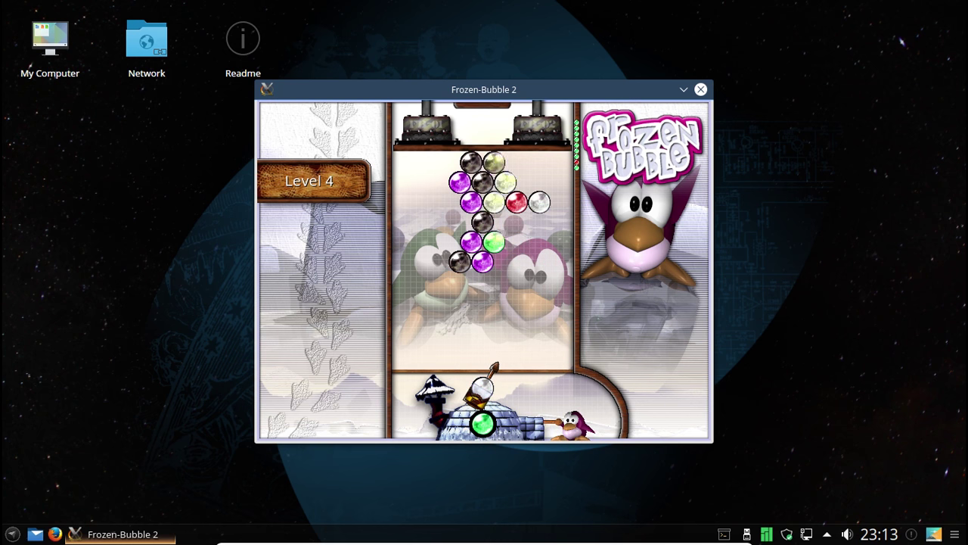
key("Up")
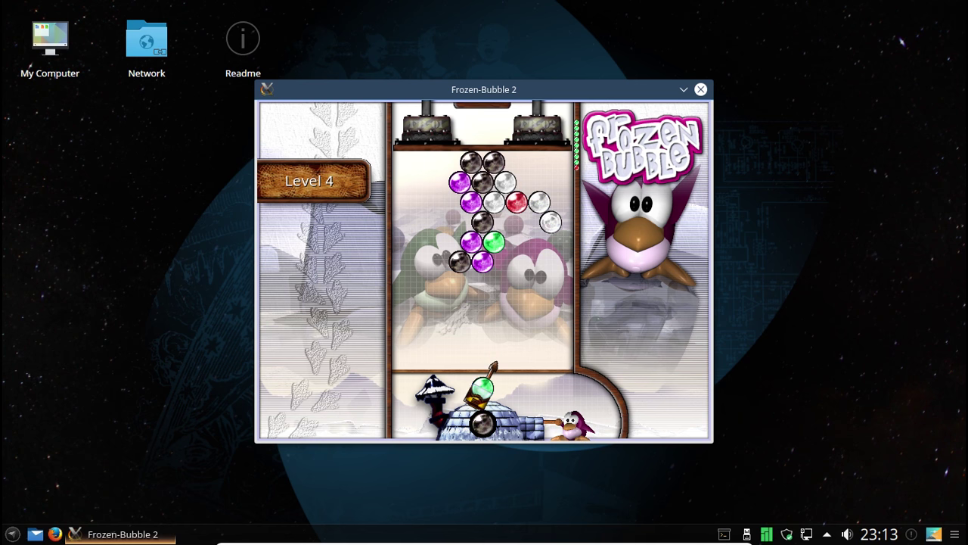
key("Left")
key("Up")
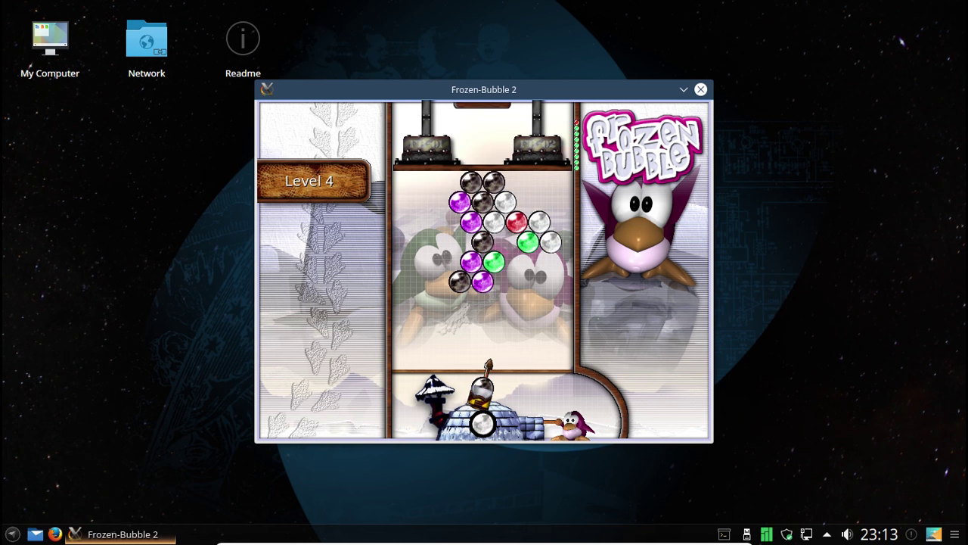
Attach a black bubble beneath the cluster and clear the right-hand white and green bubbles with matching shots.
key("Up")
key("Right")
key("Up")
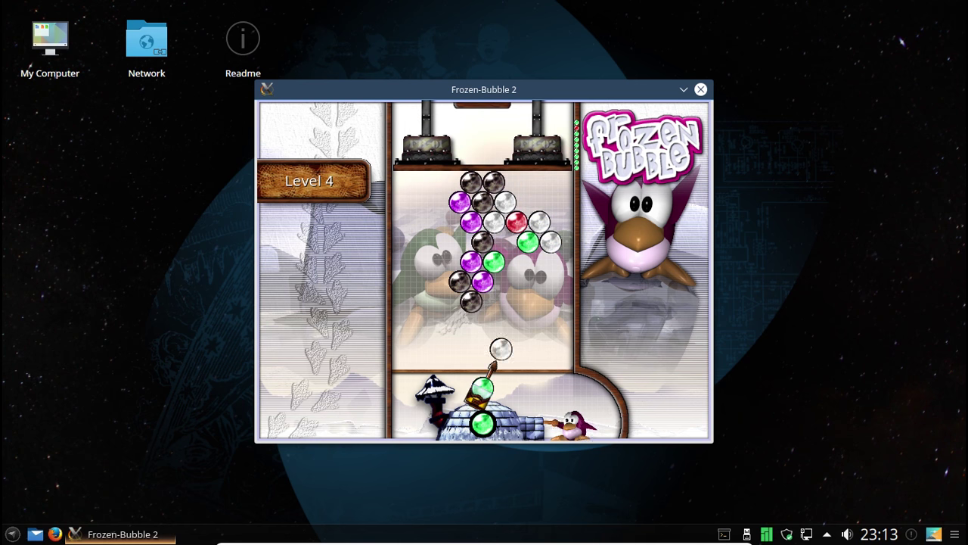
key("Left")
key("Up")
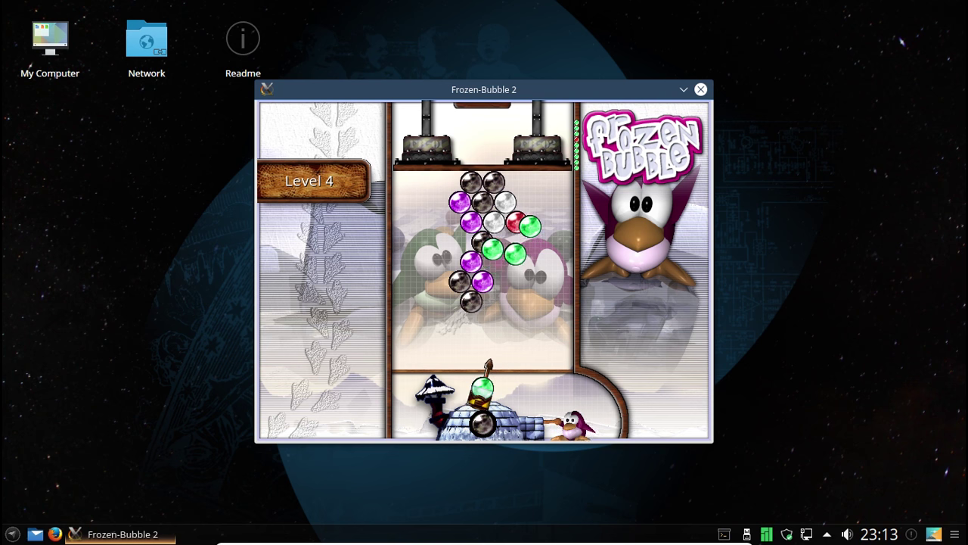
Place a green bubble beside the lowest black one and clear the lower black group with a black shot.
key("Left")
key("Up")
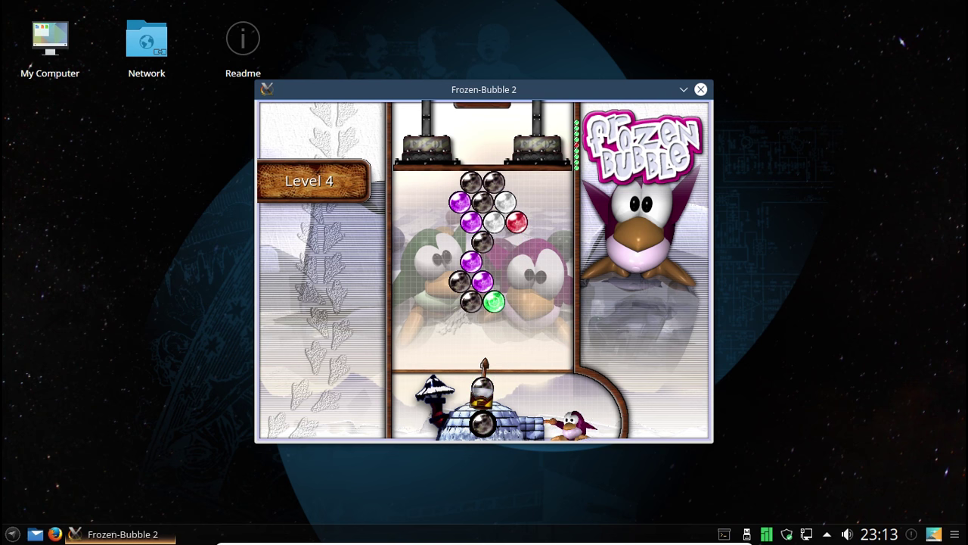
key("Up")
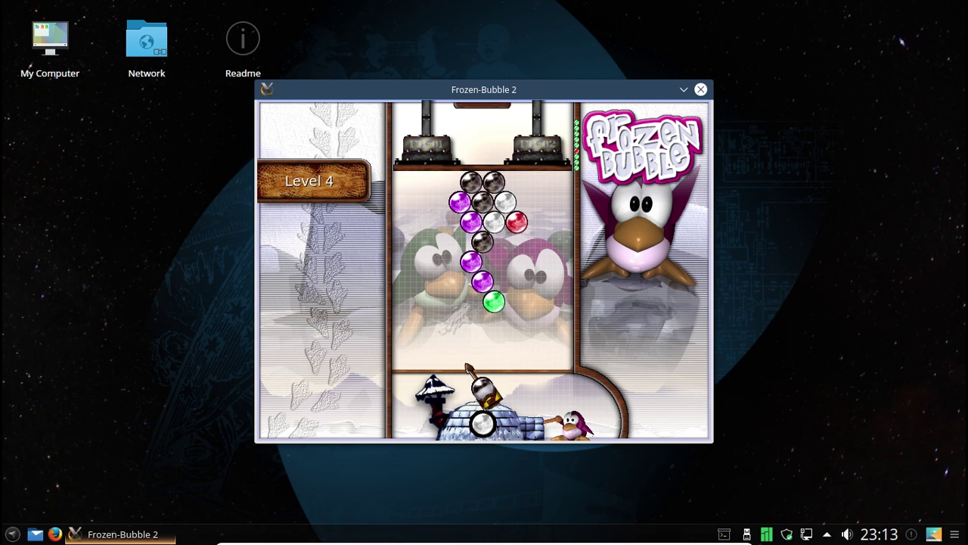
Place two black bubbles left of the upper purple one, a white one below the red, and a red one in the top row.
key("Left")
key("Up")
key("Right")
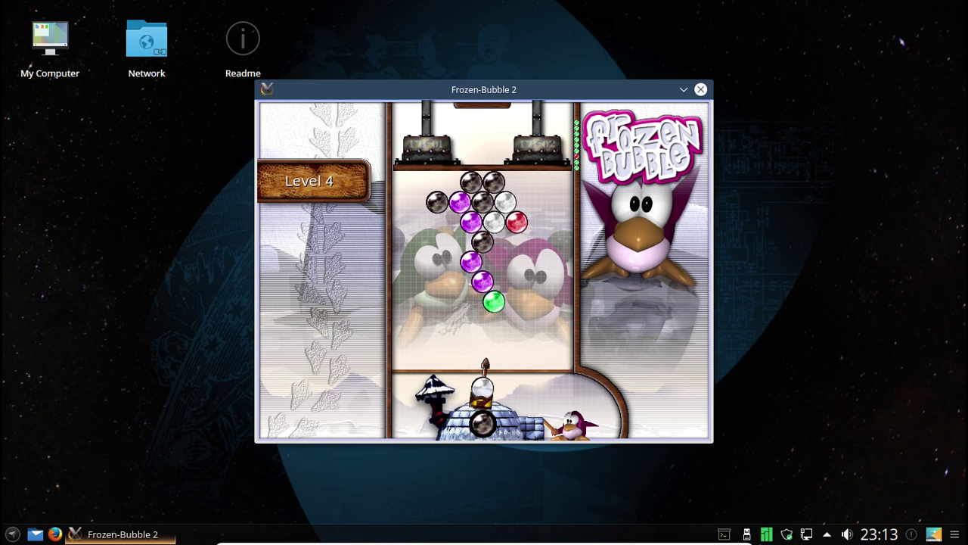
key("Up")
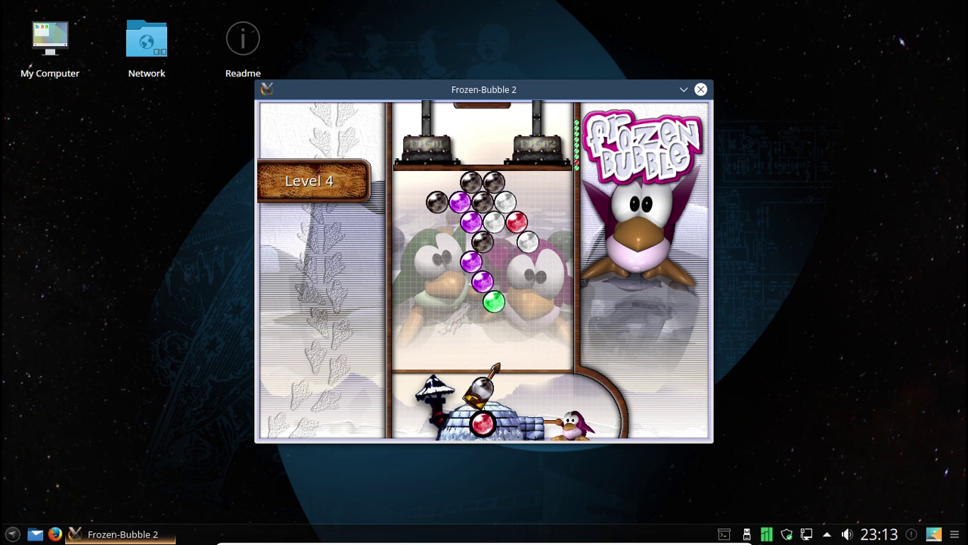
key("Left")
key("Up")
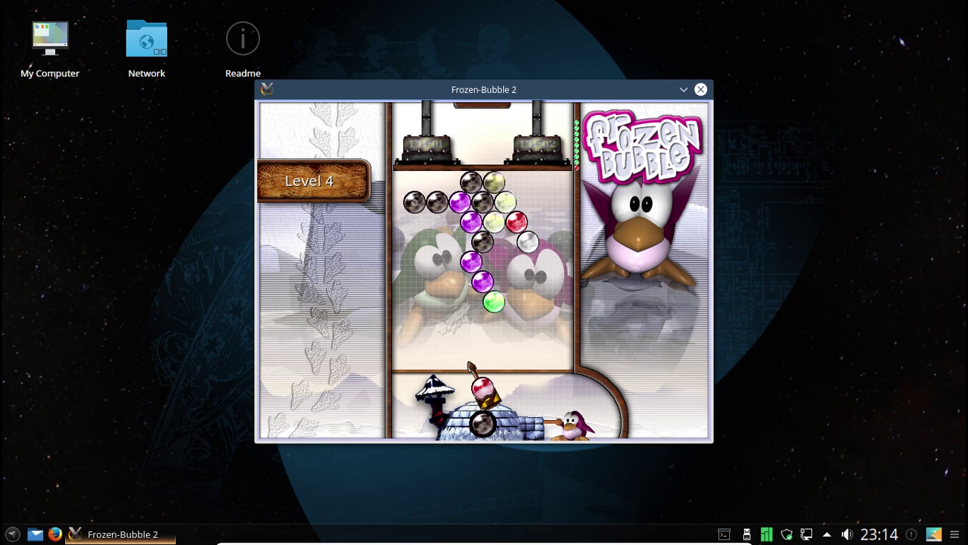
key("Right")
key("Up")
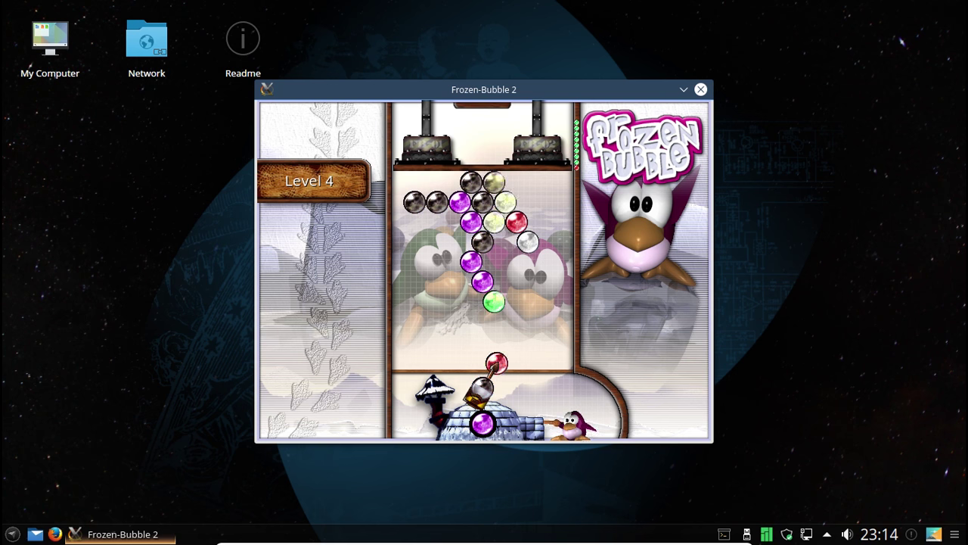
Clear the black pair on the left with a black shot and the lower purple pair with a purple shot.
key("Left")
key("Left")
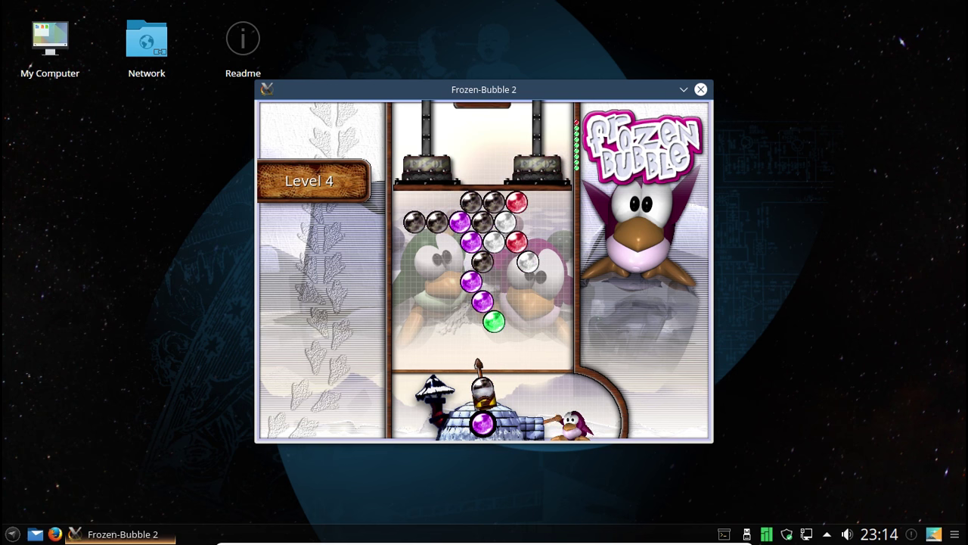
key("Up")
key("Up")
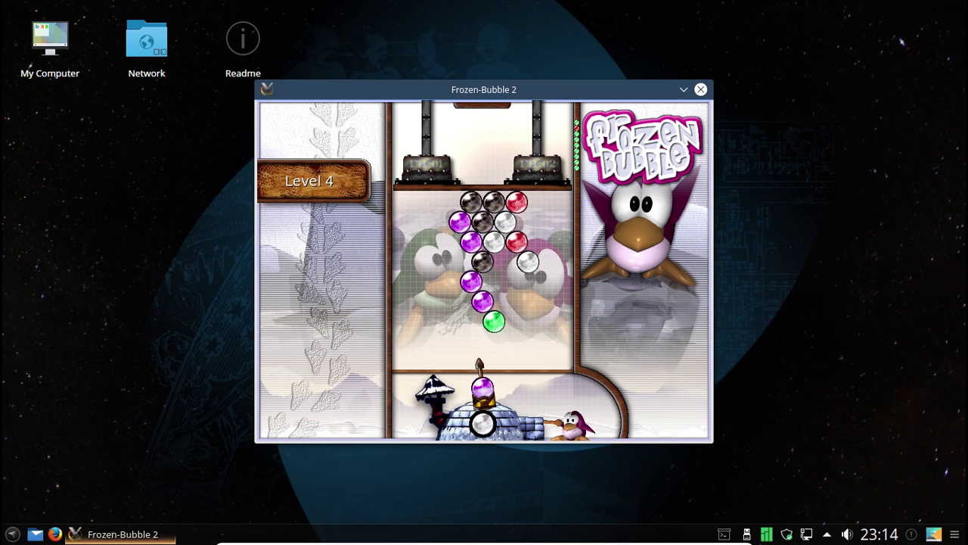
Clear the white group with a white shot and the upper purple pair with a purple shot.
key("Right")
key("Up")
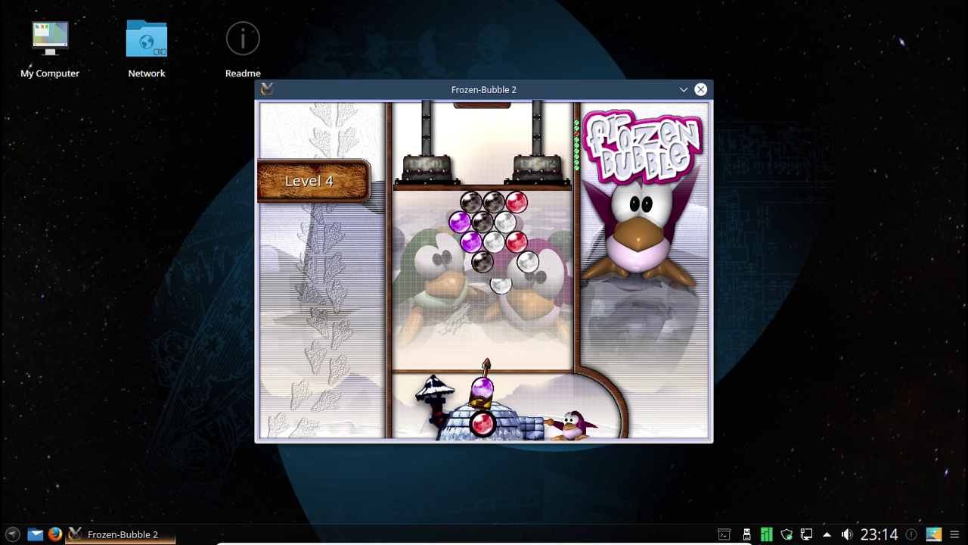
key("Left")
key("Up")
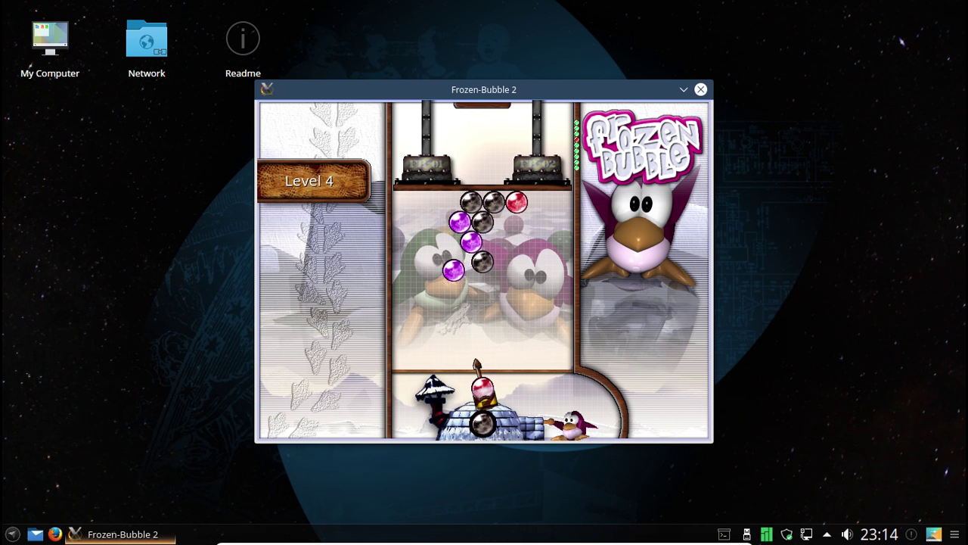
Place a red bubble beneath the central black trio and a black bubble in the top row to its left.
key("Right")
key("Up")
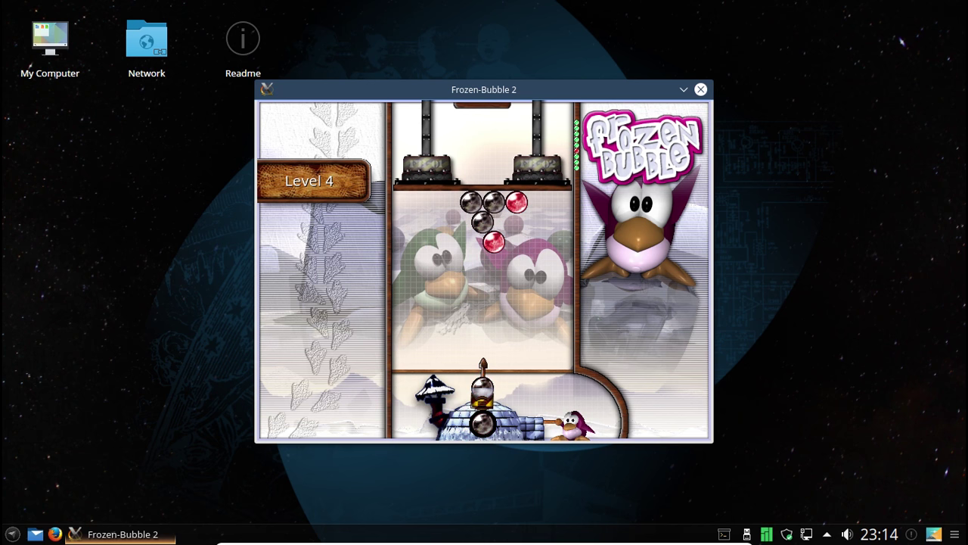
key("Left")
key("Up")
Shoot black bubbles to clear the central black trio and the black bubbles on the left of the top row.
key("Right")
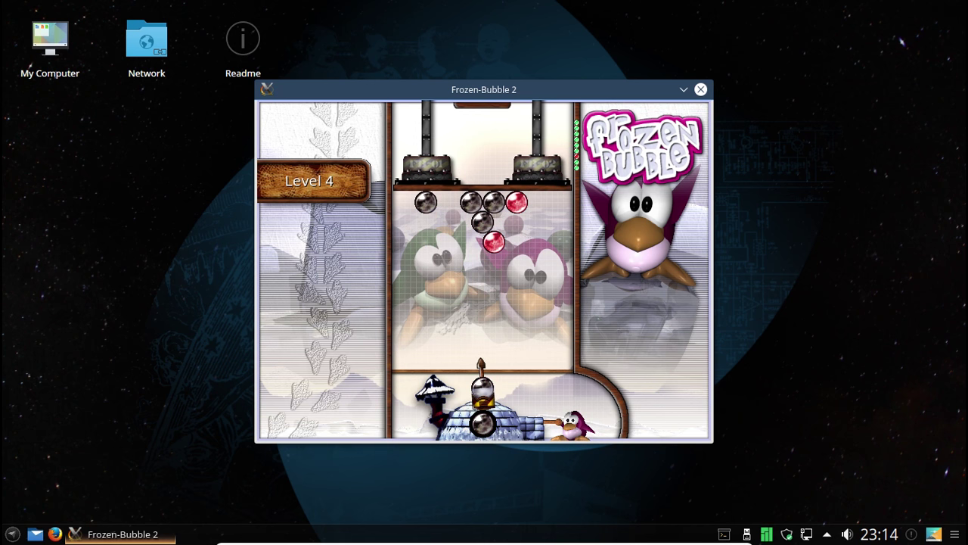
key("Up")
key("Left")
key("Up")
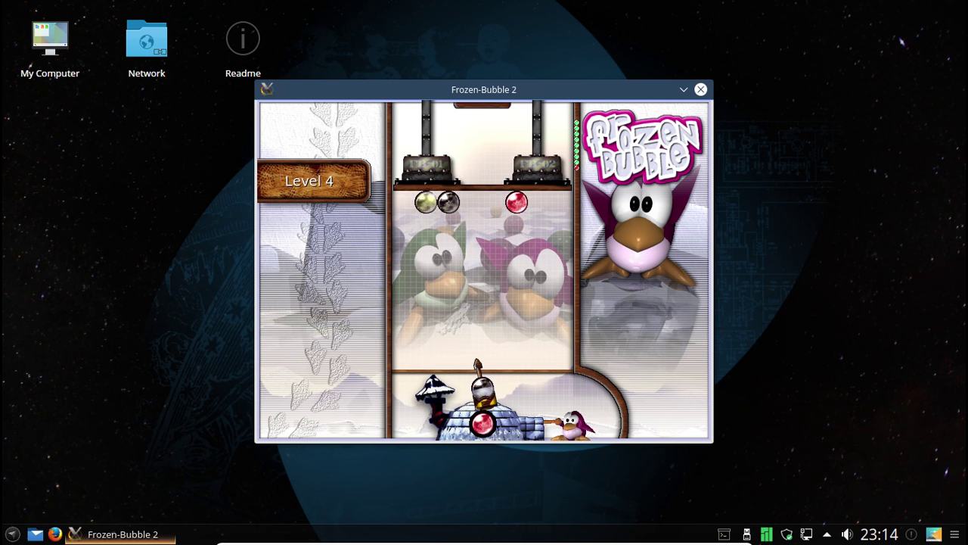
key("Up")
Place red and black bubbles below the last red one and finish Level 4 with another red shot.
key("Right")
key("Up")
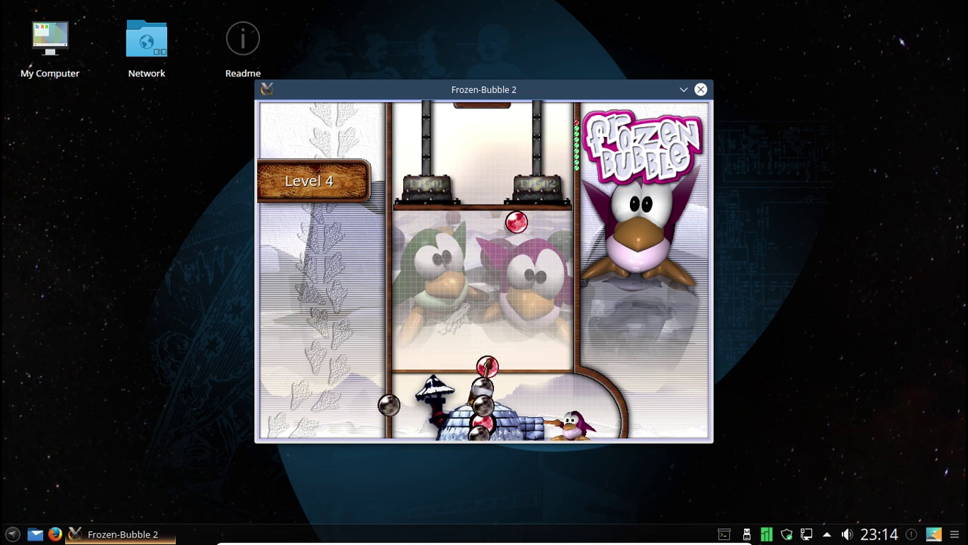
key("Up")
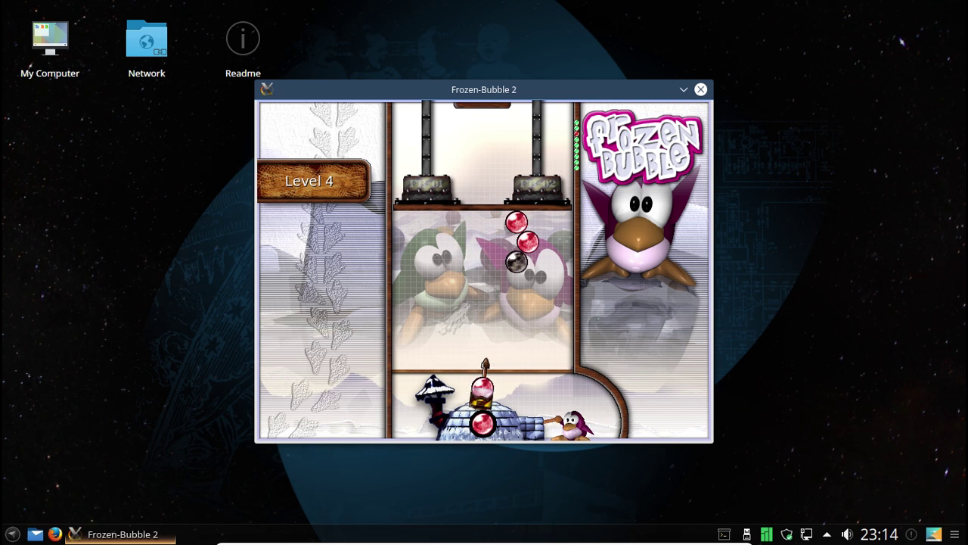
key("Up")
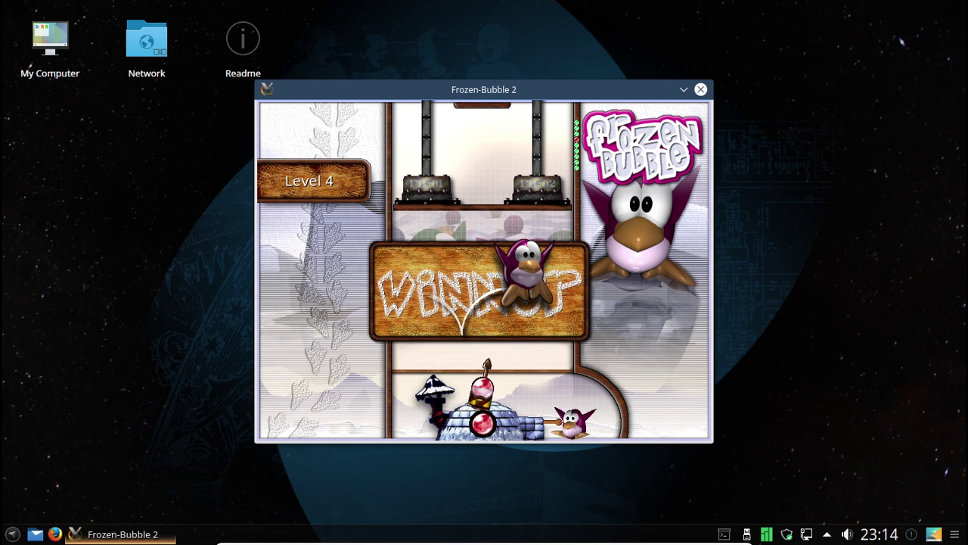
Close Frozen-Bubble and check the progress of the package update in the drop-down terminal.
key("F12")
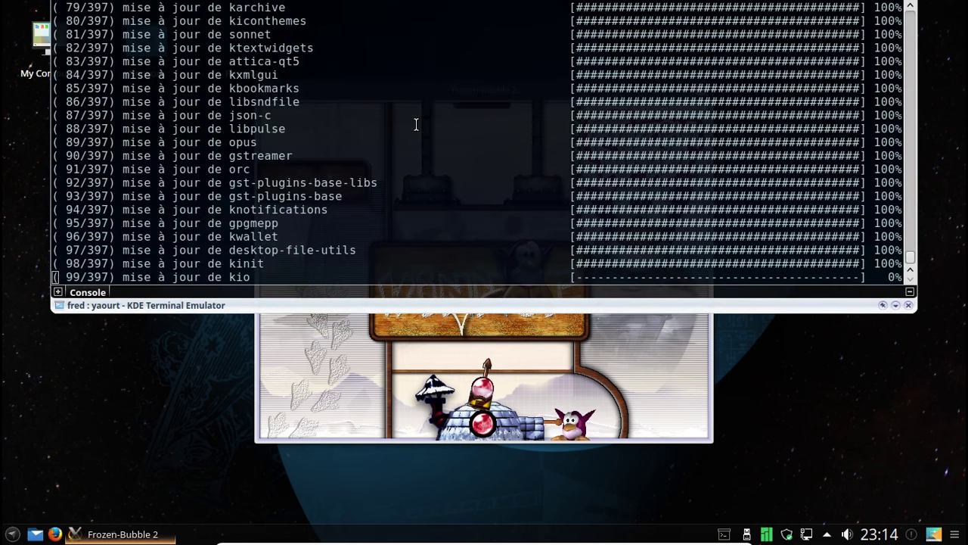
key("F12")
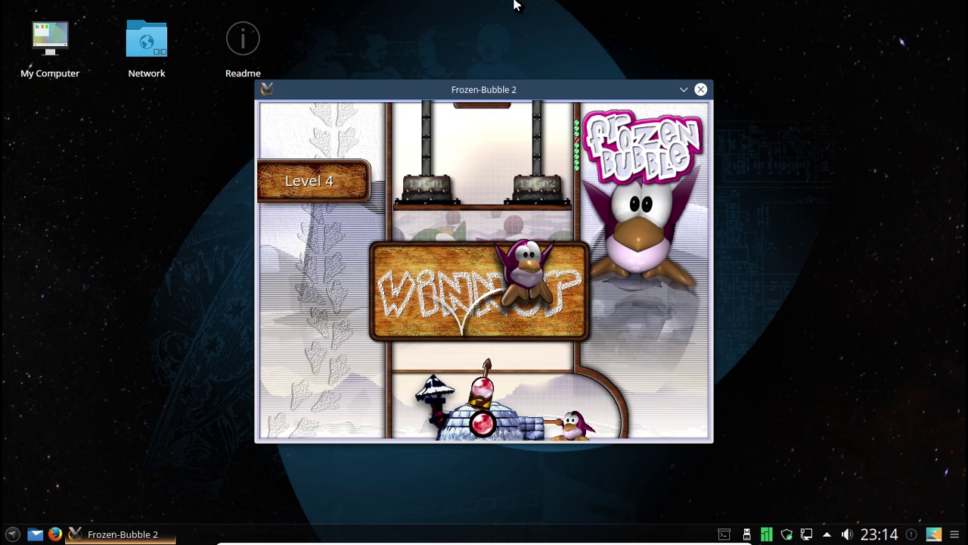
left_click(700, 90)
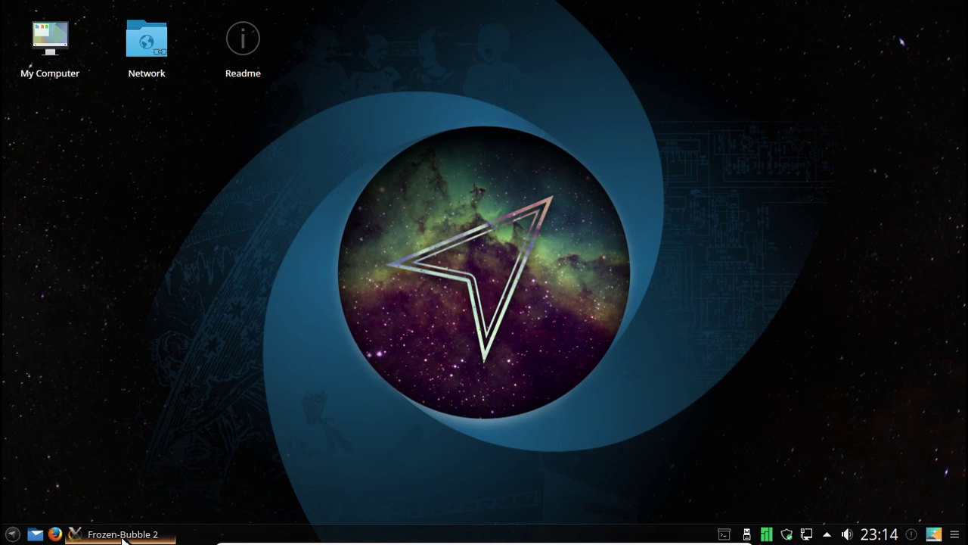
key("F12")
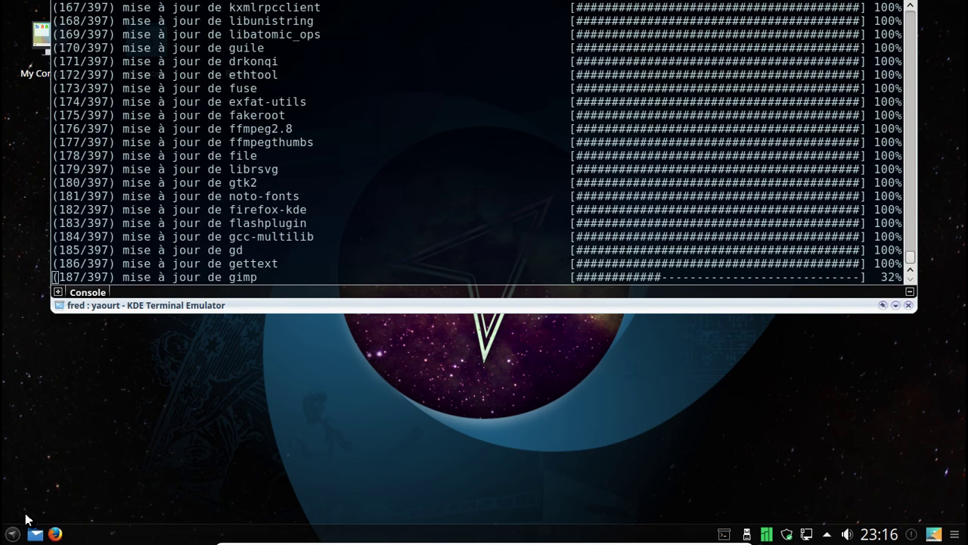
Hide the drop-down terminal, browse the launcher's Internet, Multimédia and Système categories, and open Info Center from Système.
left_click(13, 534)
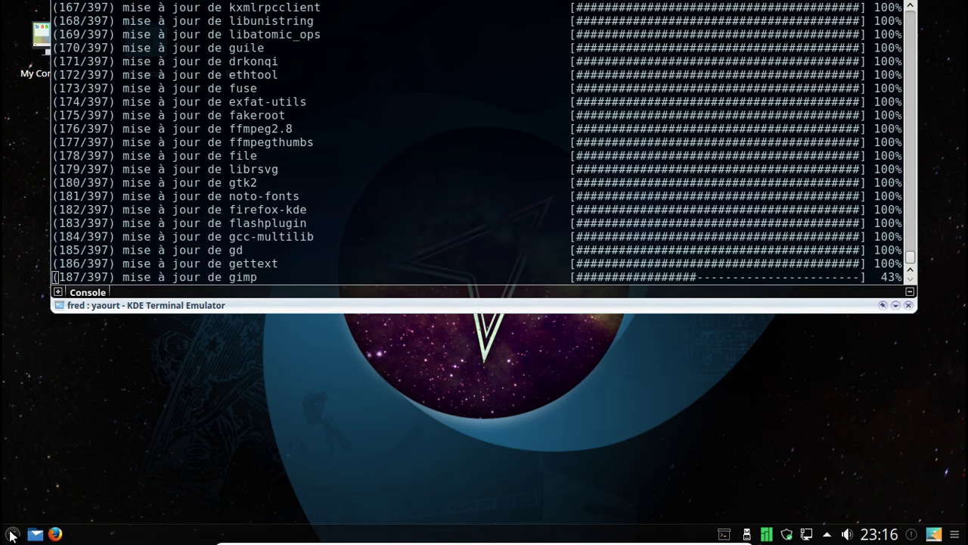
left_click(11, 535)
left_click(10, 535)
left_click(283, 432)
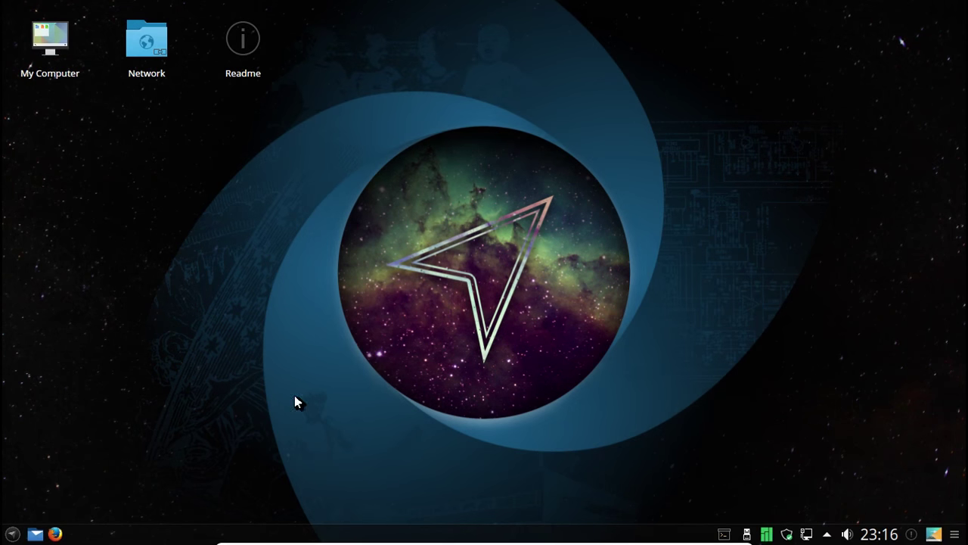
left_click(10, 536)
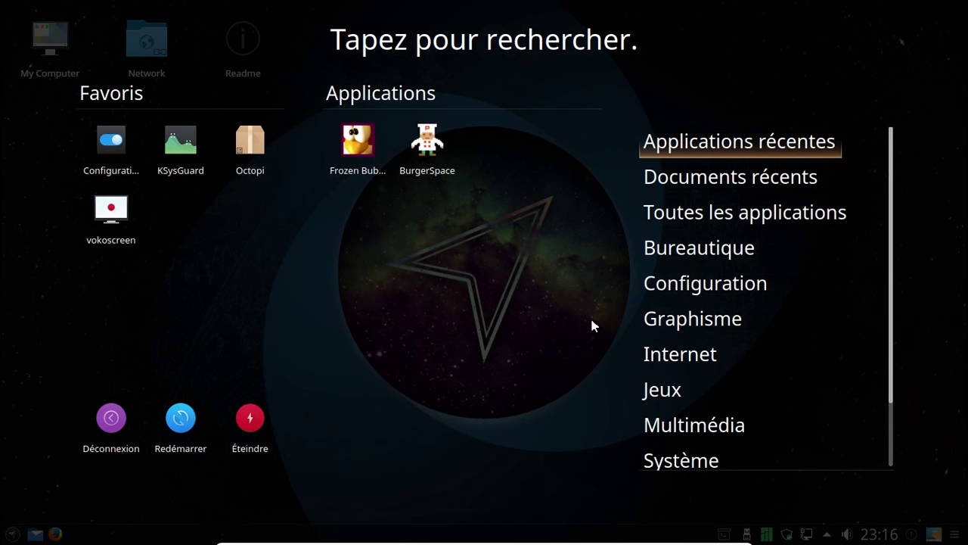
mouse_move(757, 261)
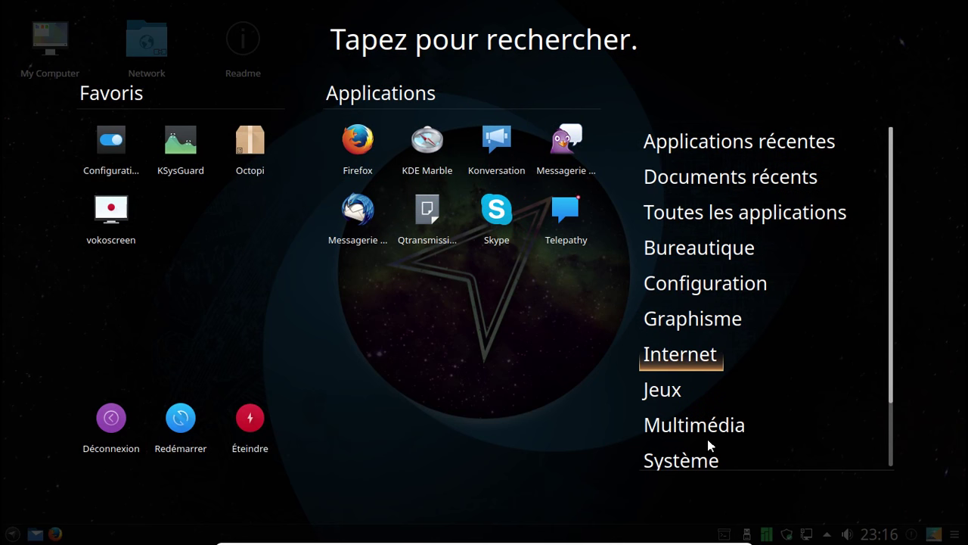
mouse_move(679, 456)
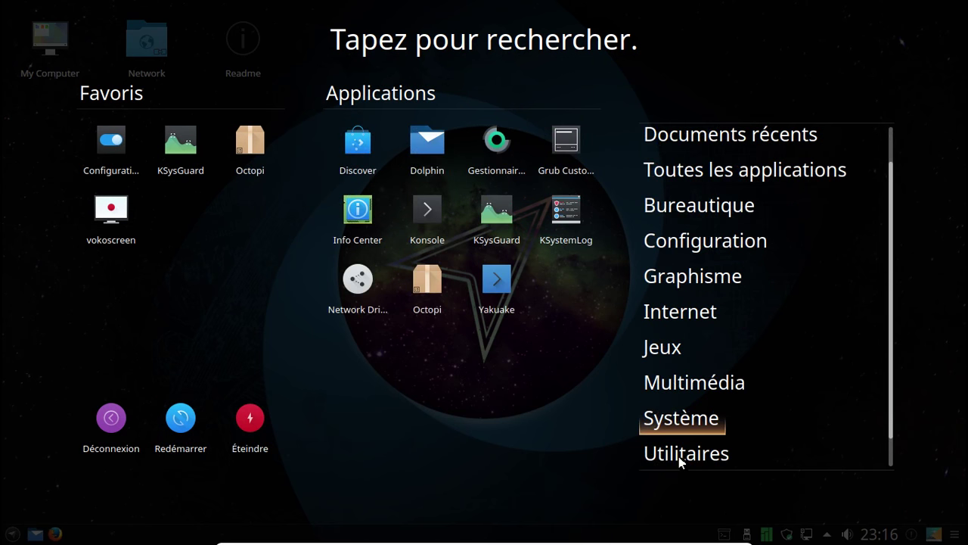
key("Up")
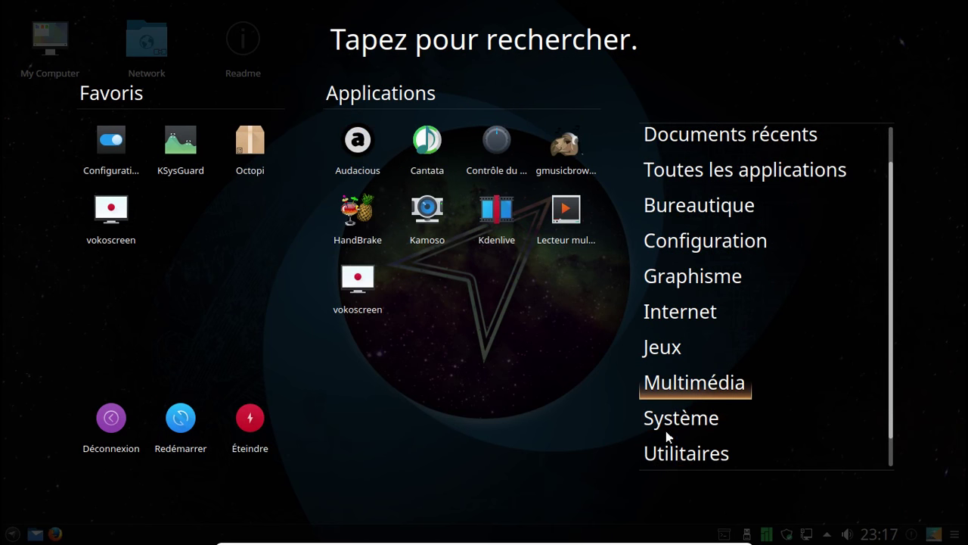
mouse_move(679, 421)
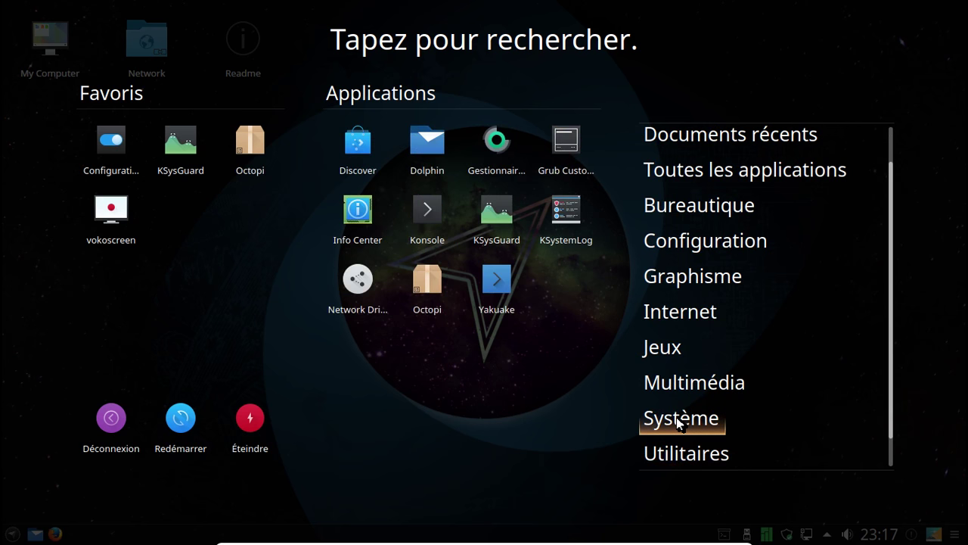
left_click(372, 221)
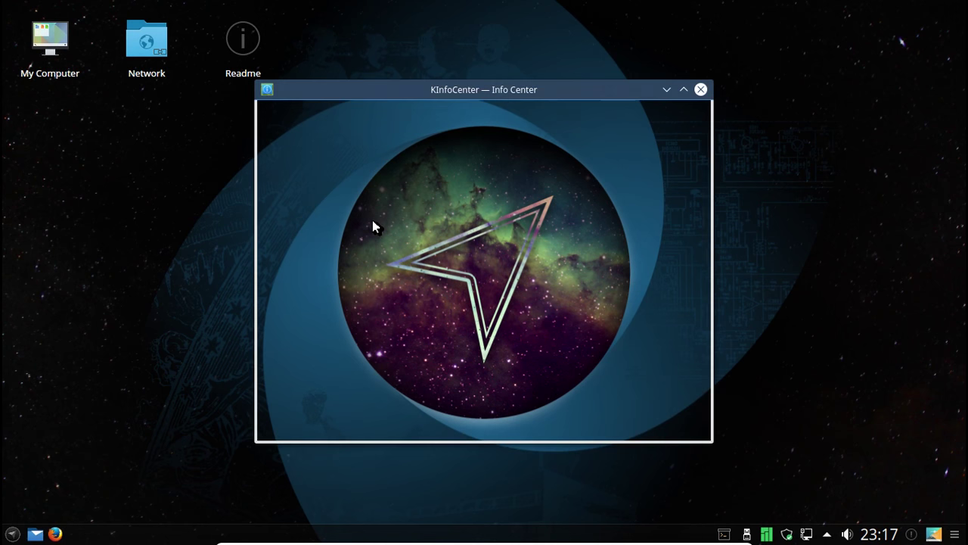
Check the package update's progress in the drop-down terminal and view the system information in a widened Info Center window before closing it.
key("F12")
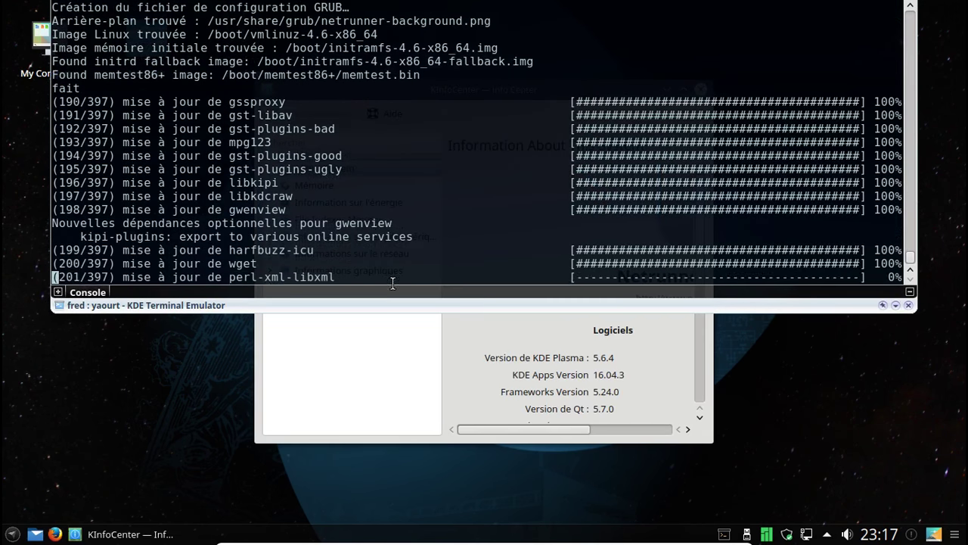
key("F12")
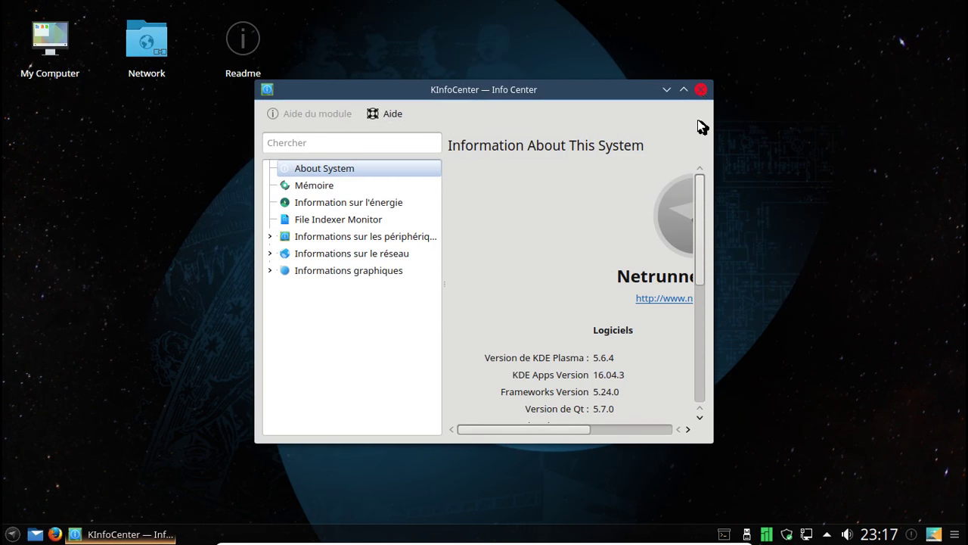
left_click_drag(714, 298, 873, 304)
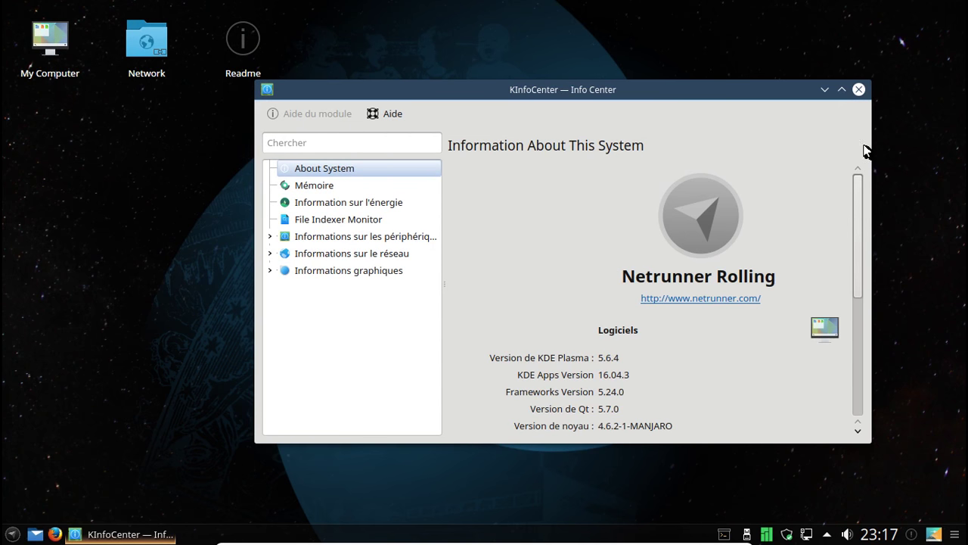
left_click(860, 90)
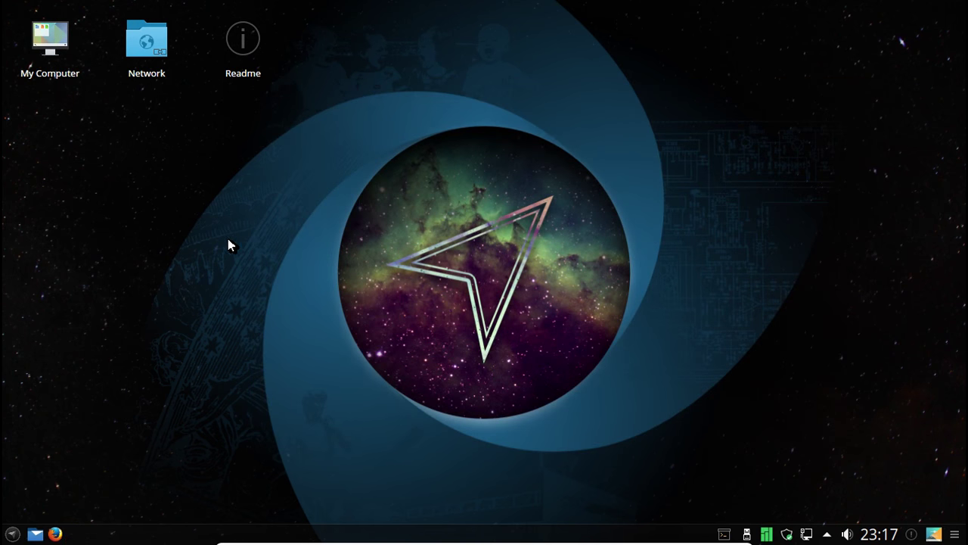
Open a second shell in the drop-down terminal and run ps -A | grep mandb to find the manpage indexing process.
key("F12")
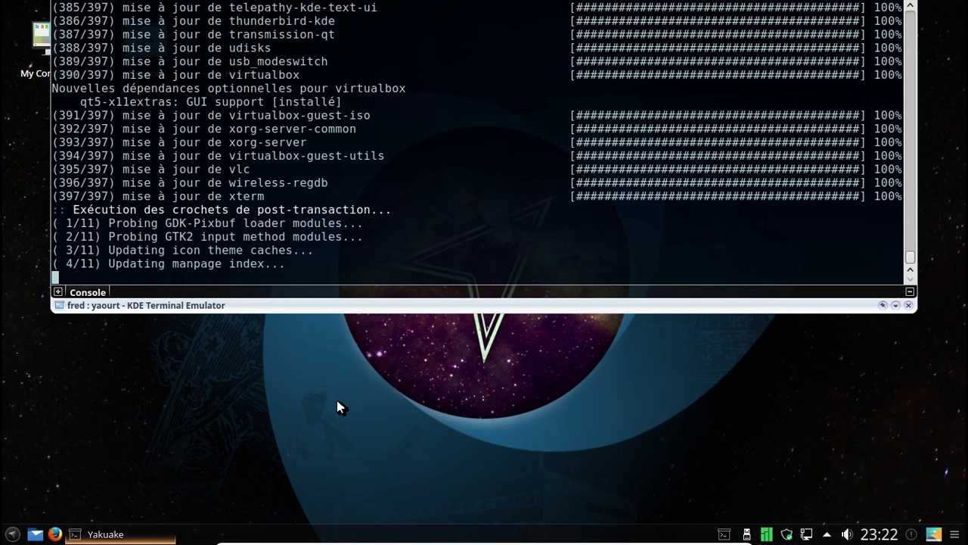
left_click(58, 292)
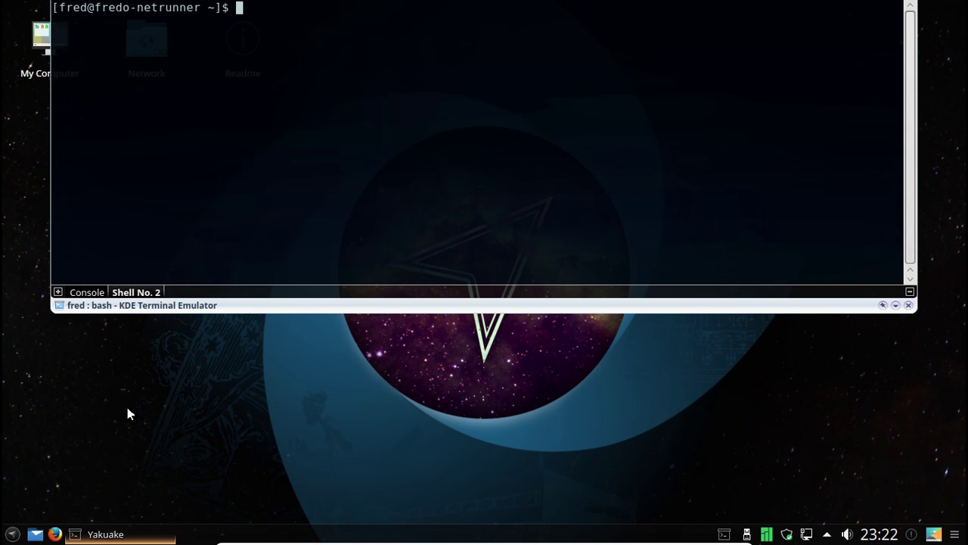
type("ps -A")
key("BackSpace")
type("| greo labv")
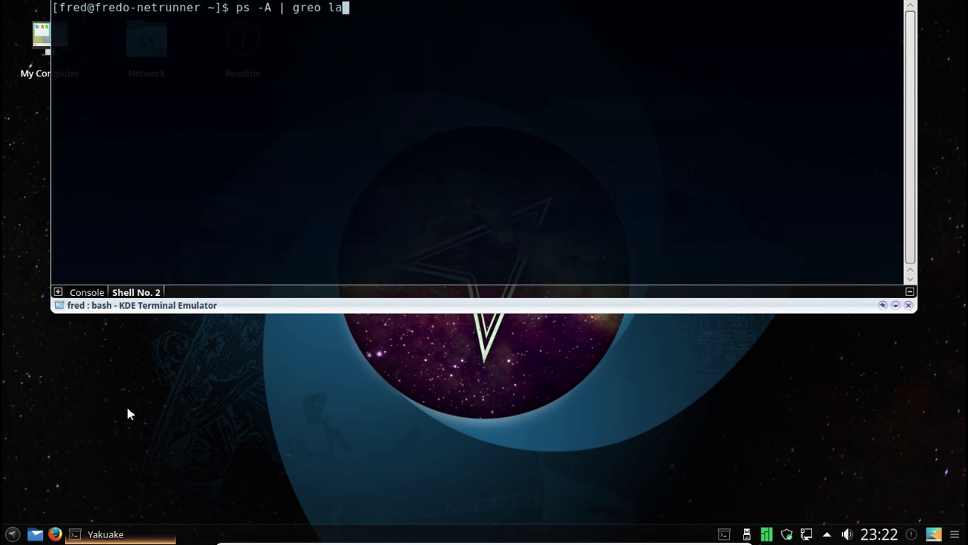
key("BackSpace")
key("BackSpace")
key("BackSpace")
key("BackSpace")
key("BackSpace")
key("BackSpace")
type("p mang")
type("b")
key("Return")
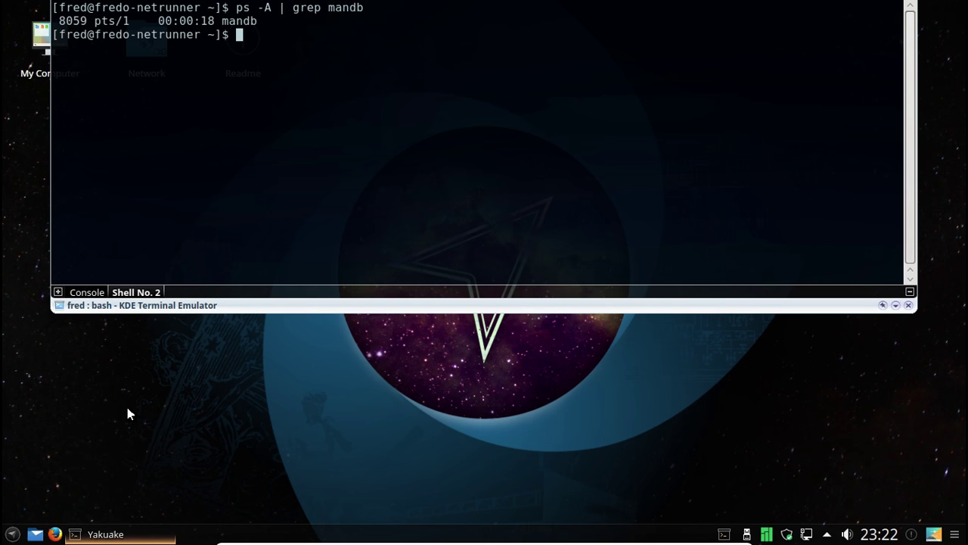
Force-kill the mandb process with sudo kill -9 8059, authenticating with the account password.
type("kill")
type(" -9 8")
type("06")
key("BackSpace")
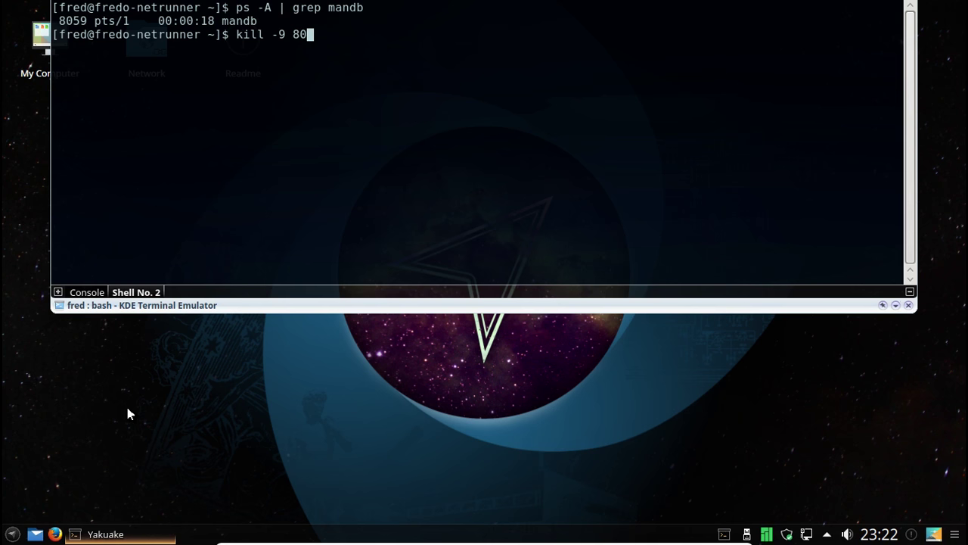
type("59")
key("Home")
type("sudo")
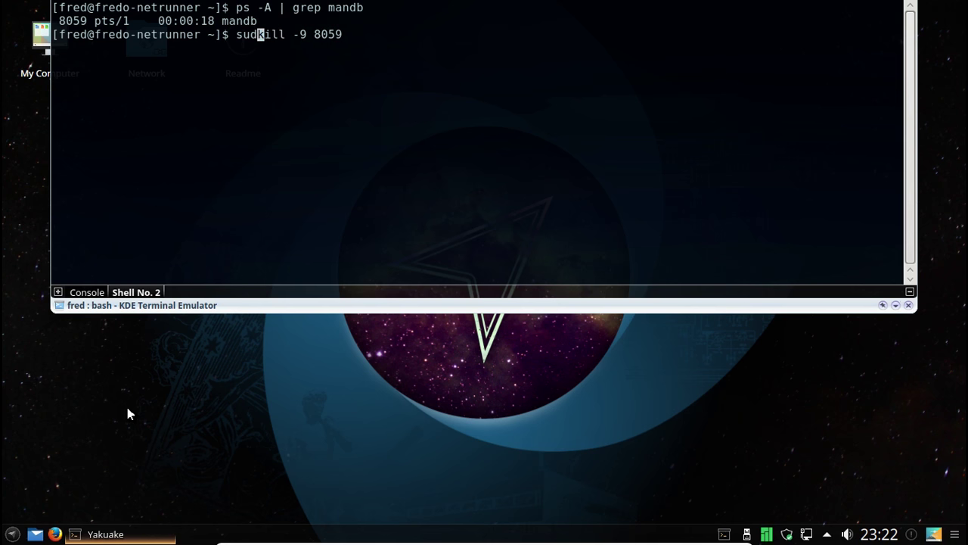
key("Return")
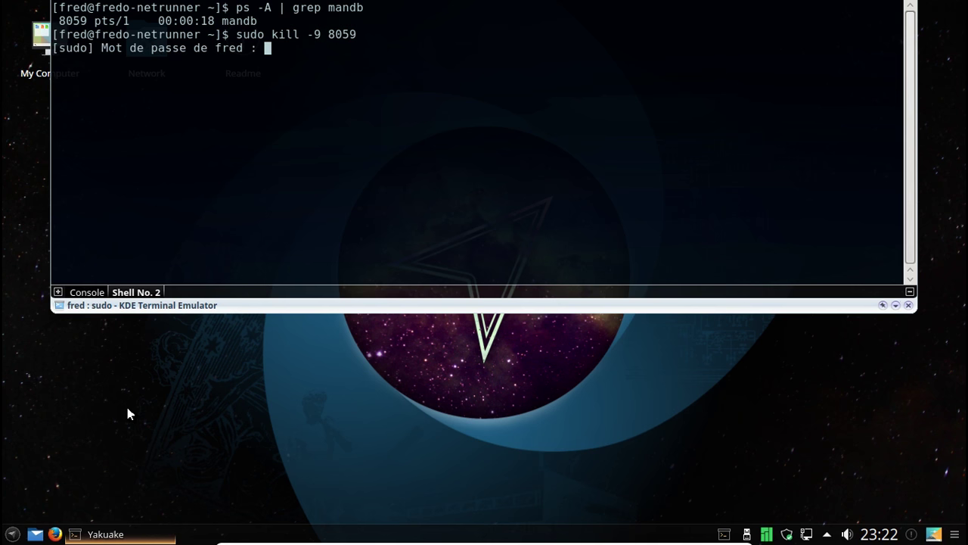
key("Return")
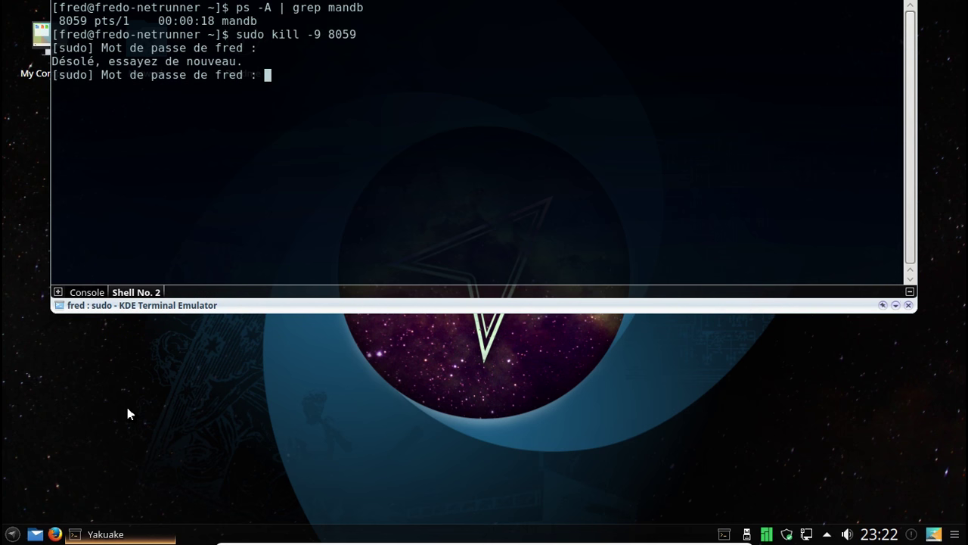
key("Return")
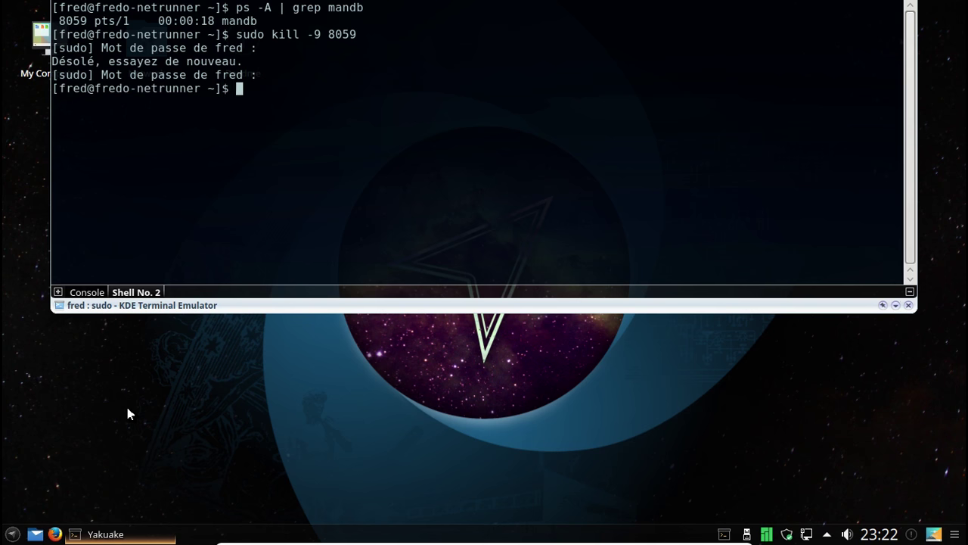
Run yaourt -Qdt in the first console and uninstall the orphaned packages, answering o and entering the account password.
left_click(87, 294)
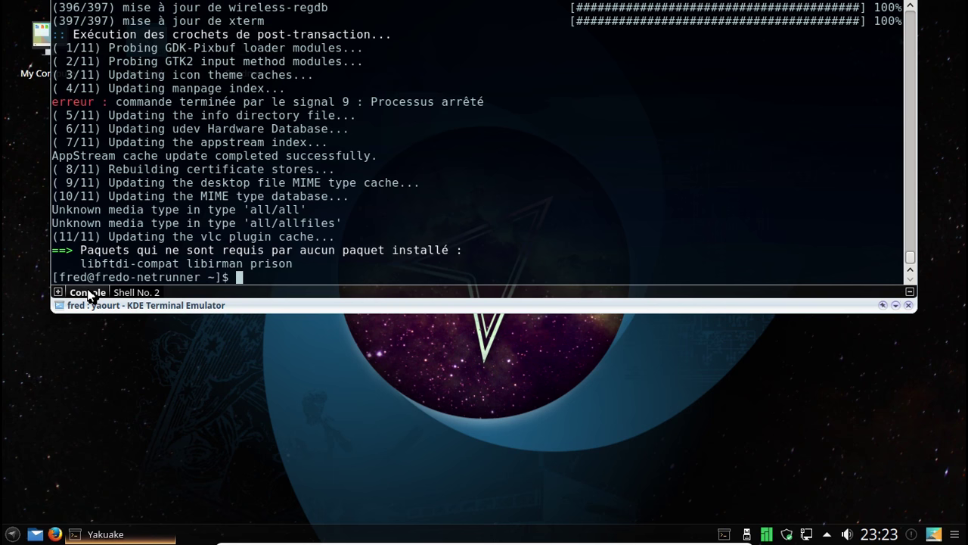
type("yaourt -Qdt")
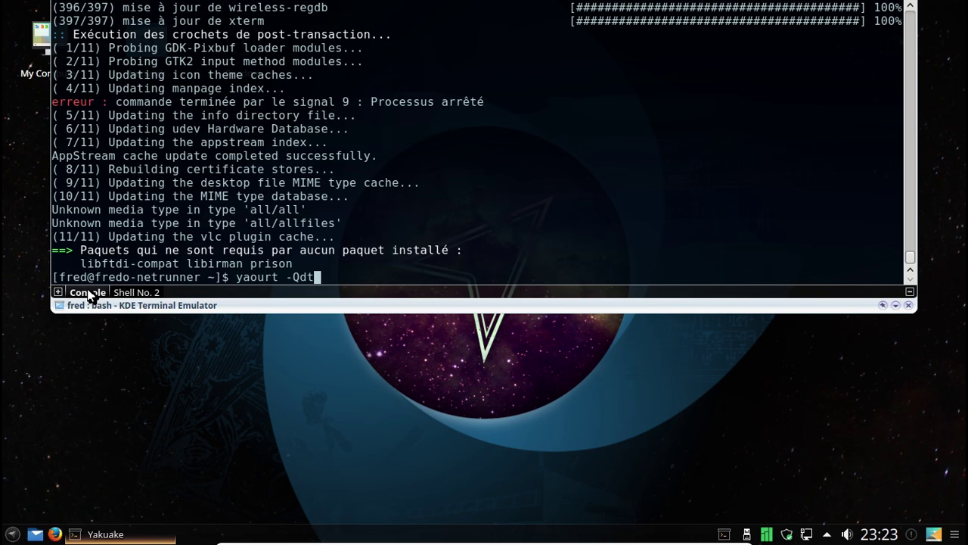
key("Return")
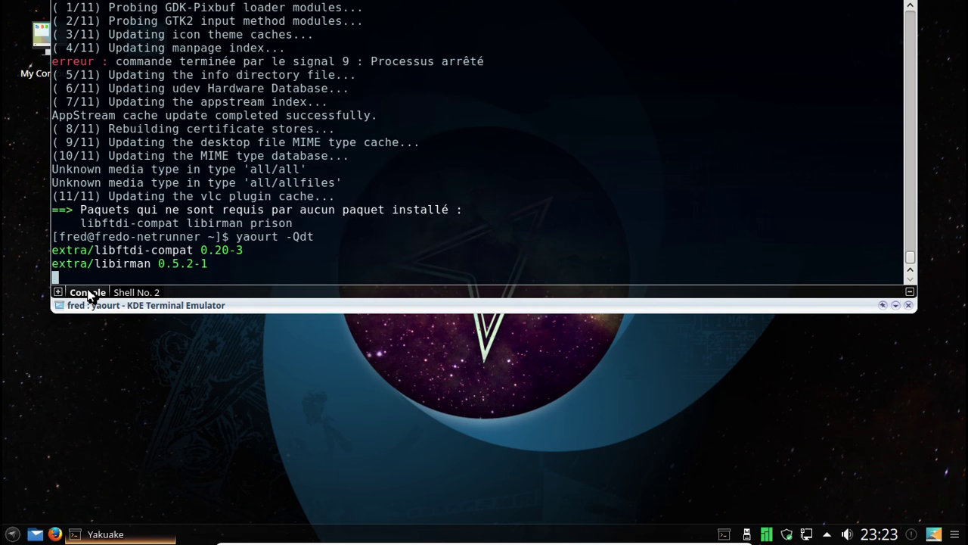
type("o")
key("Return")
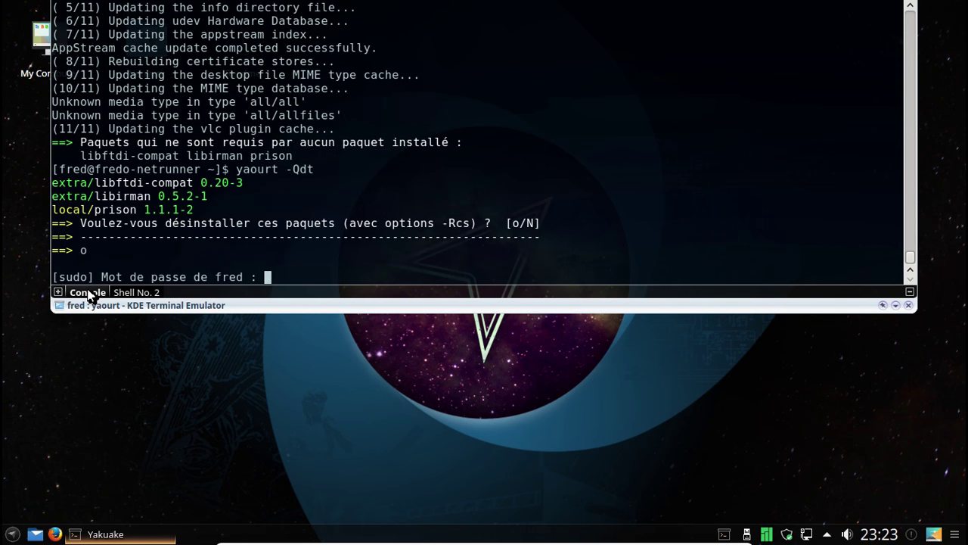
key("Return")
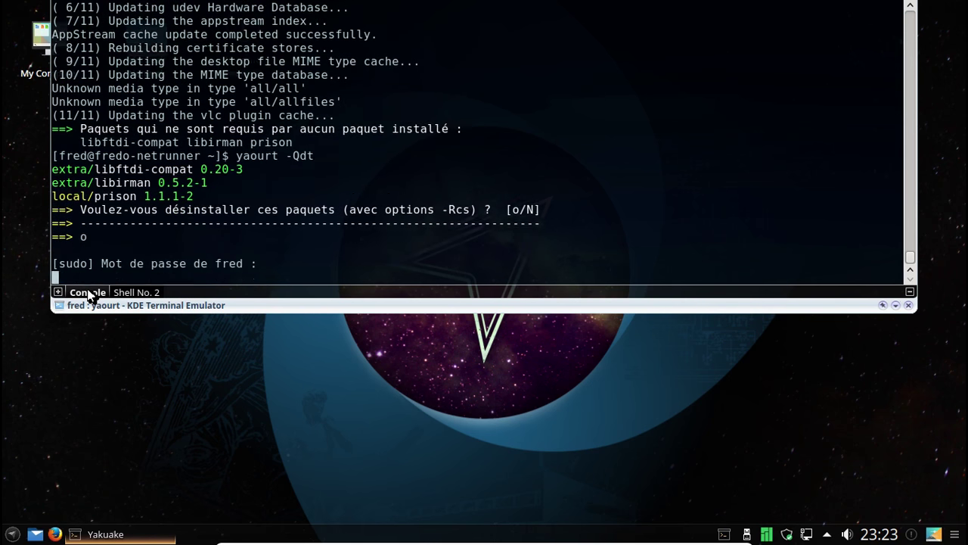
key("Return")
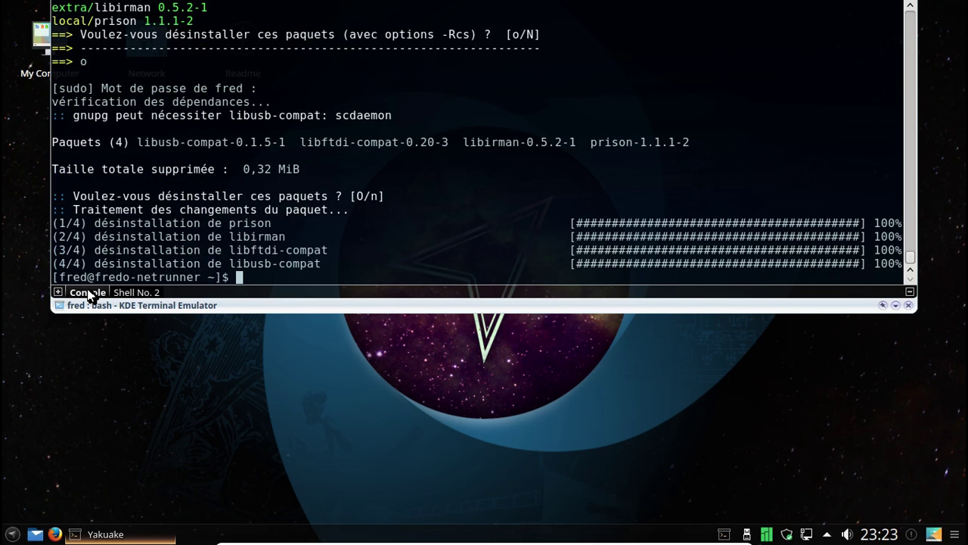
type("sudo reboot")
key("BackSpace")
key("BackSpace")
key("BackSpace")
key("BackSpace")
key("BackSpace")
key("BackSpace")
key("BackSpace")
key("BackSpace")
key("BackSpace")
key("BackSpace")
key("BackSpace")
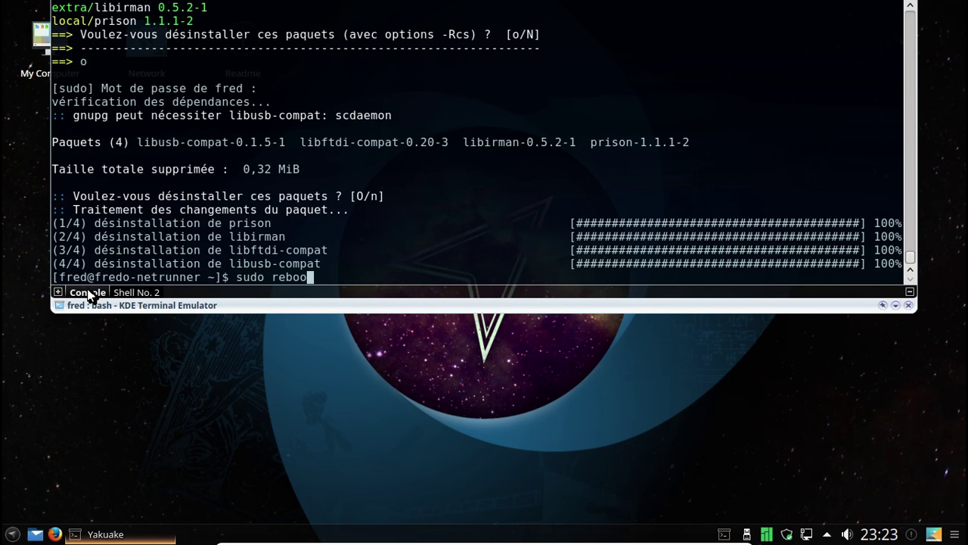
Run yaourt -Suu to check which packages differ from the repository versions.
type("yaourt -Suuu")
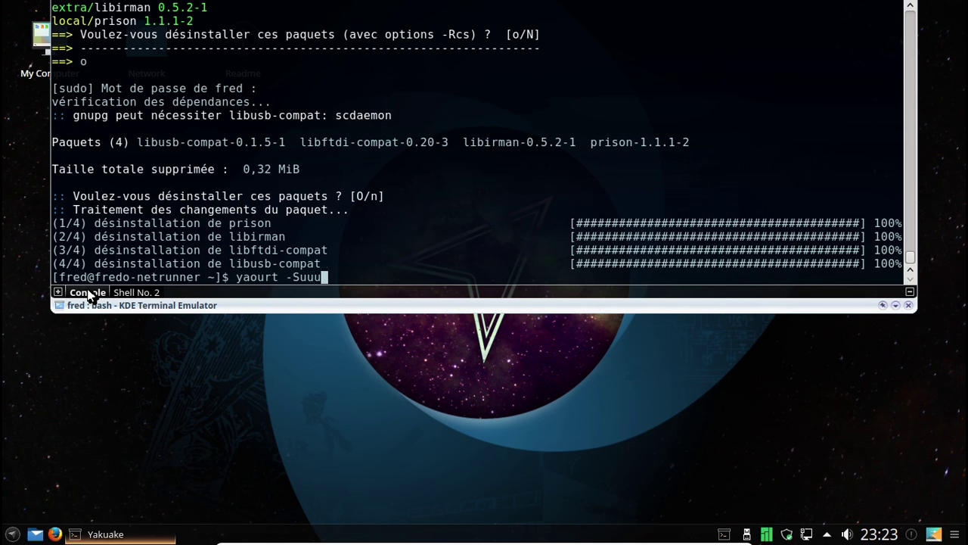
key("BackSpace")
key("Return")
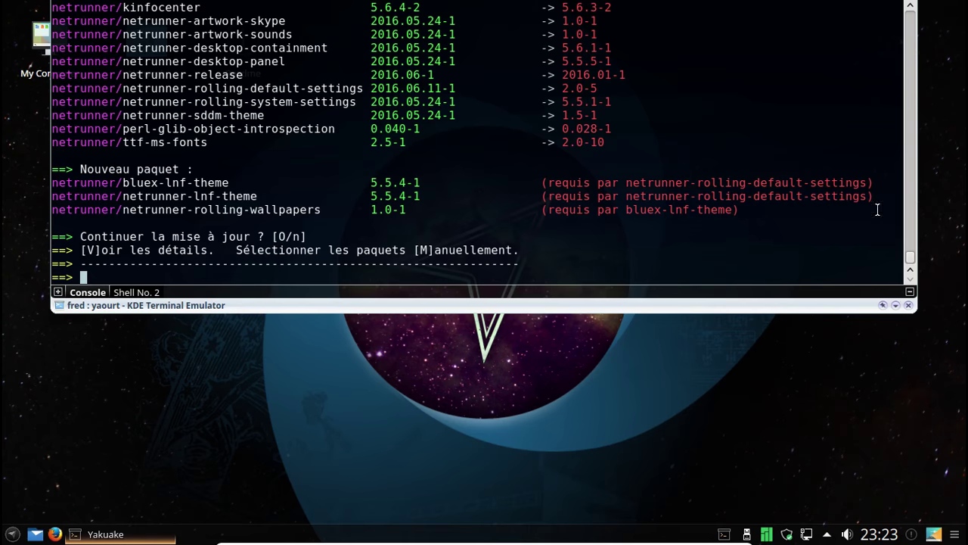
Review the proposed package revisions, version changes and new packages, and decline the update with n.
scroll(912, 254, "up", 15)
scroll(912, 253, "down", 7)
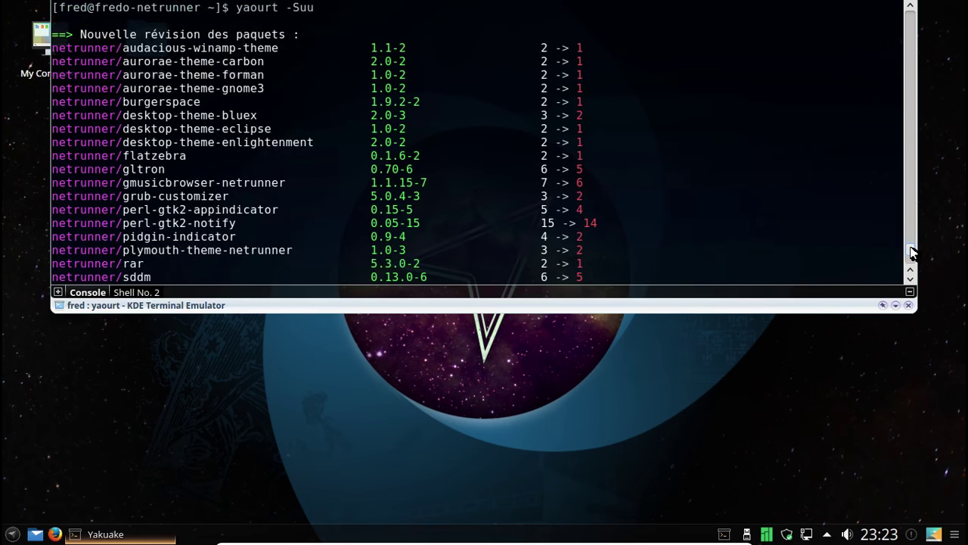
scroll(912, 254, "down", 15)
scroll(911, 253, "up", 4)
scroll(911, 253, "down", 4)
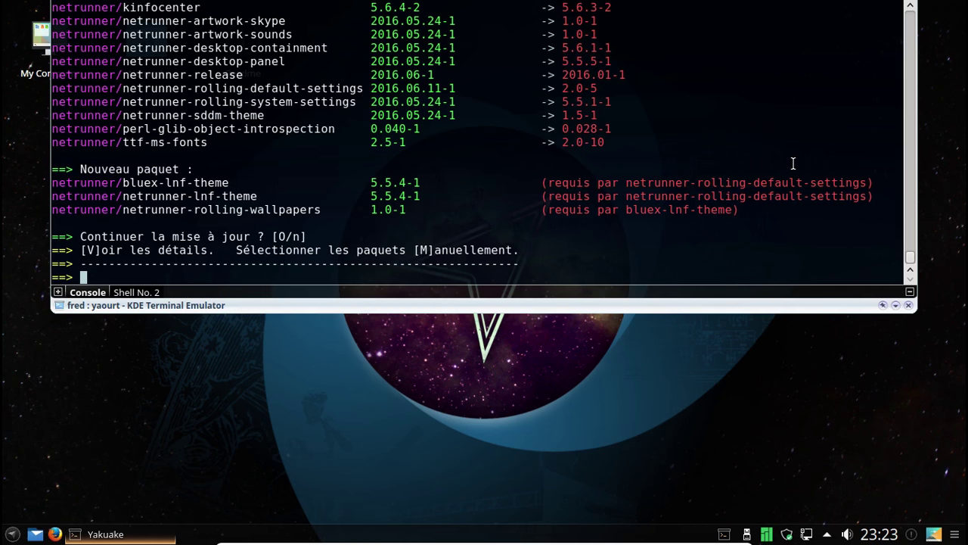
scroll(793, 163, "up", 4)
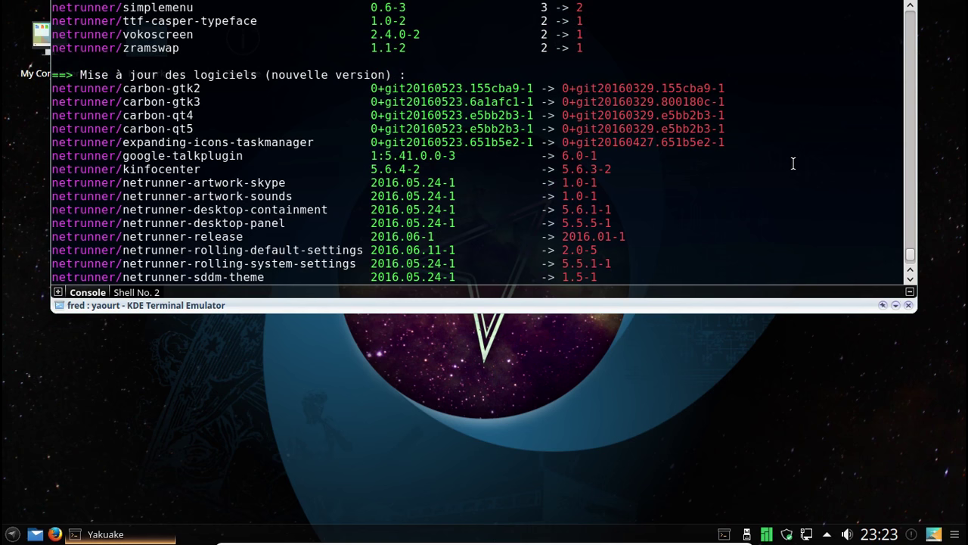
scroll(794, 163, "down", 4)
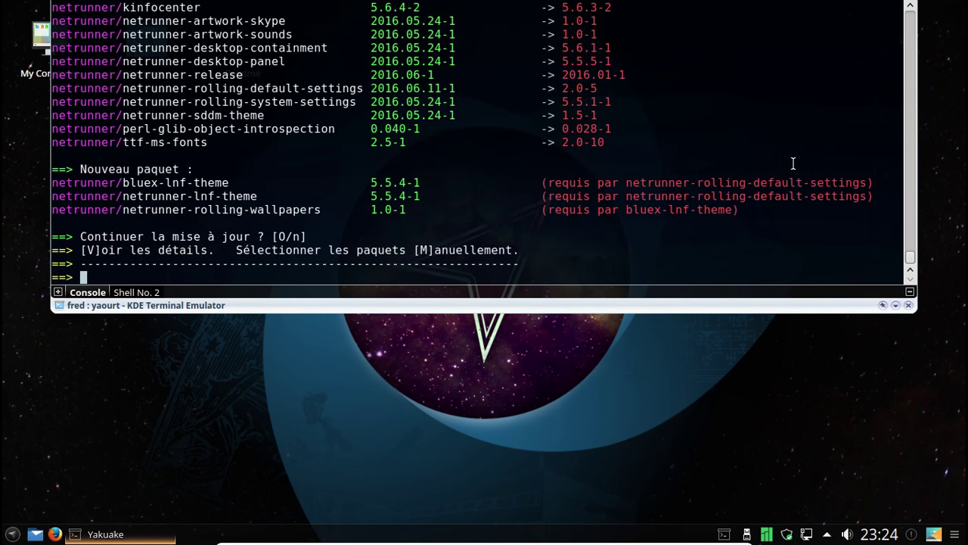
type("n")
key("Return")
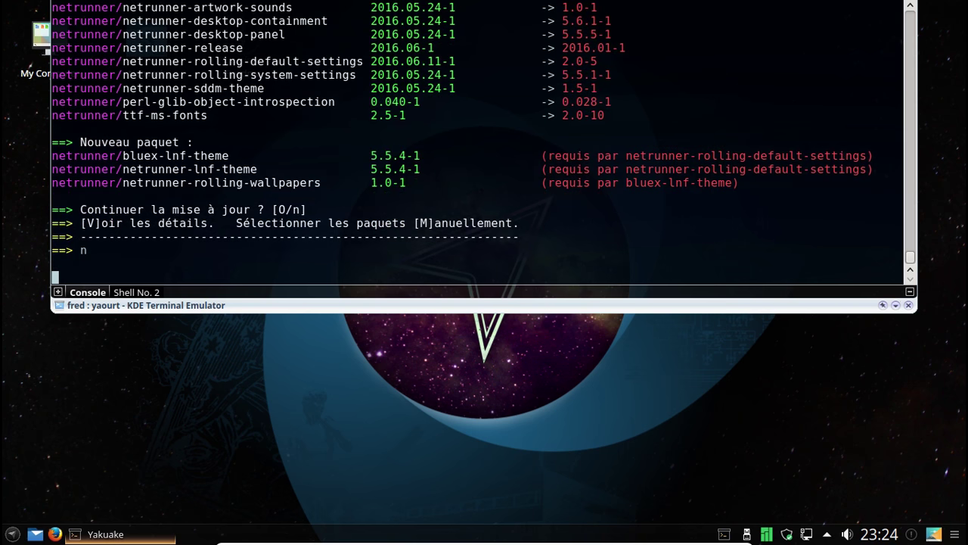
Open /etc/pacman.conf for editing with sudo nano.
key("Return")
type("sud")
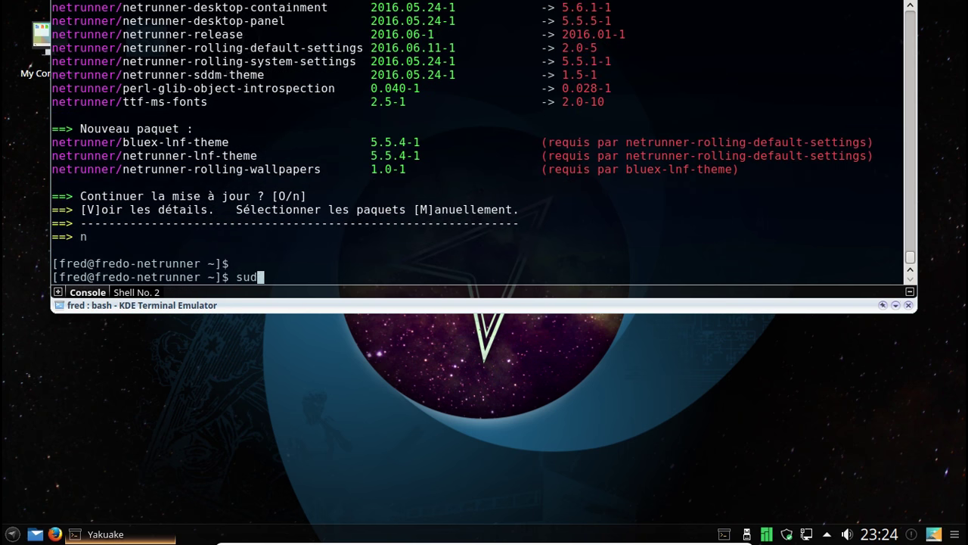
type("o nano /etc/")
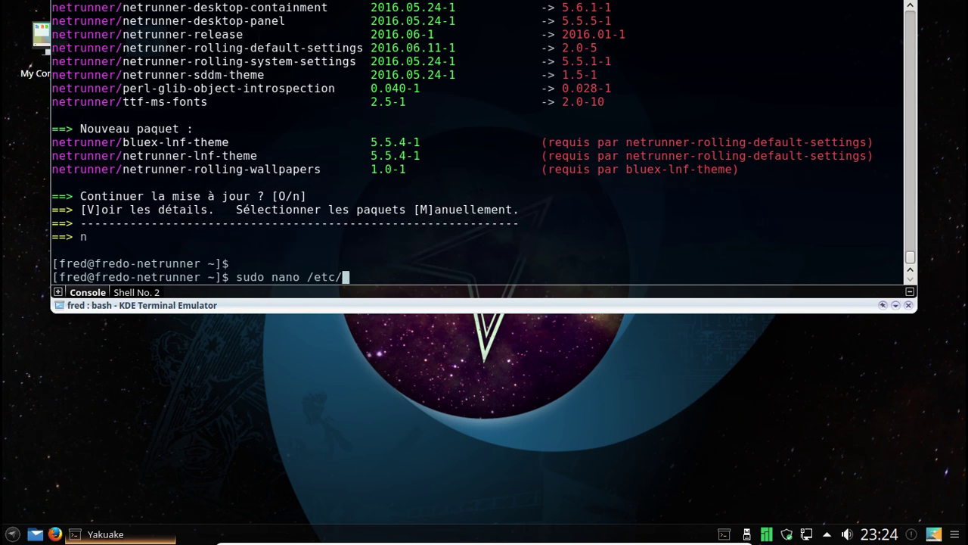
type("pacman.conf")
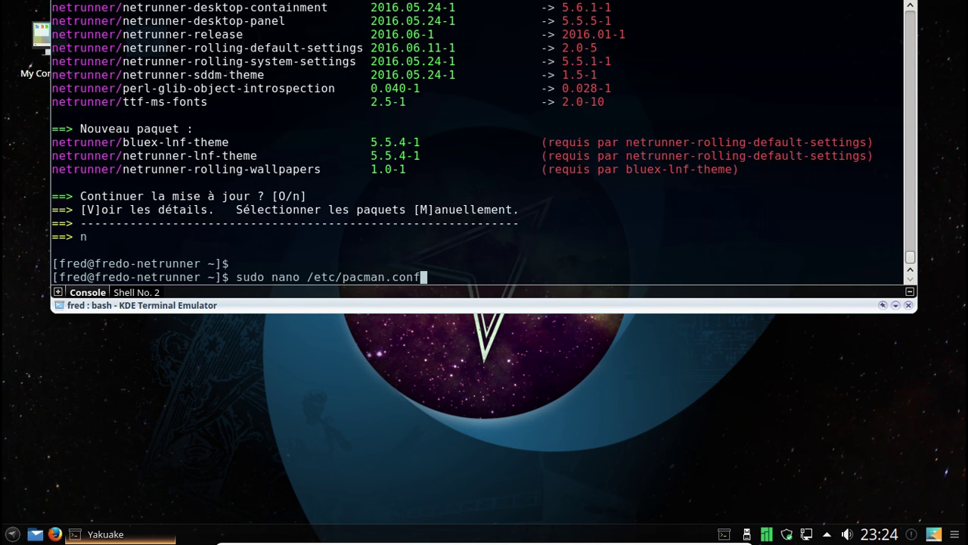
key("Return")
Enable the netrunner-testing repository by uncommenting its header, SigLevel and Server lines, and save pacman.conf on exit.
key("Page_Down")
key("Page_Down")
key("Page_Down")
key("Page_Down")
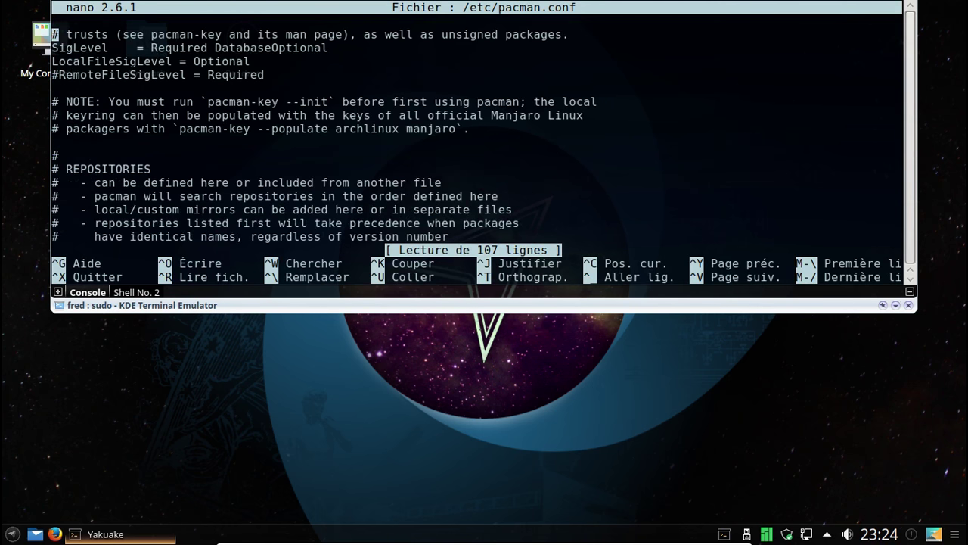
key("Page_Down")
key("Down")
key("Down")
key("Down")
key("Down")
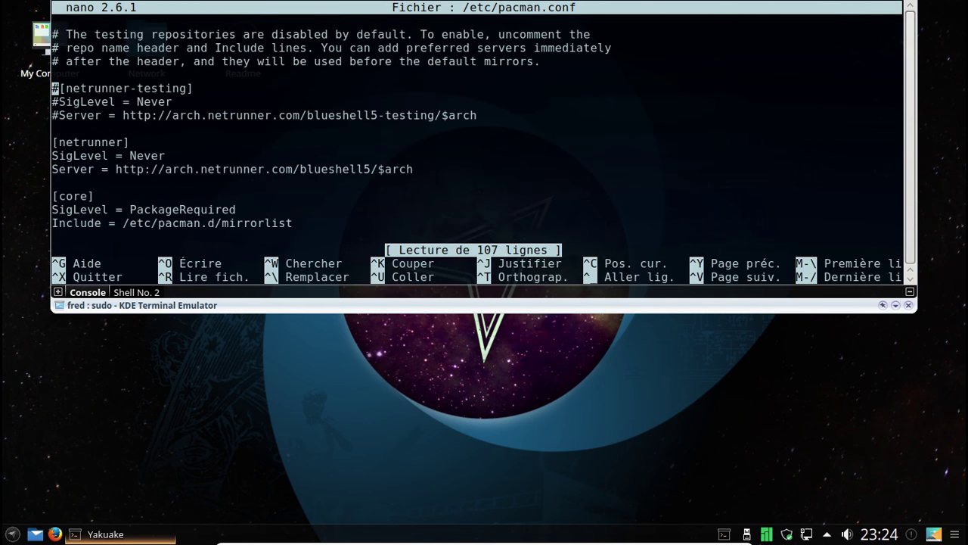
key("Delete")
key("Down")
key("Delete")
key("Down")
key("Delete")
key("ctrl+x")
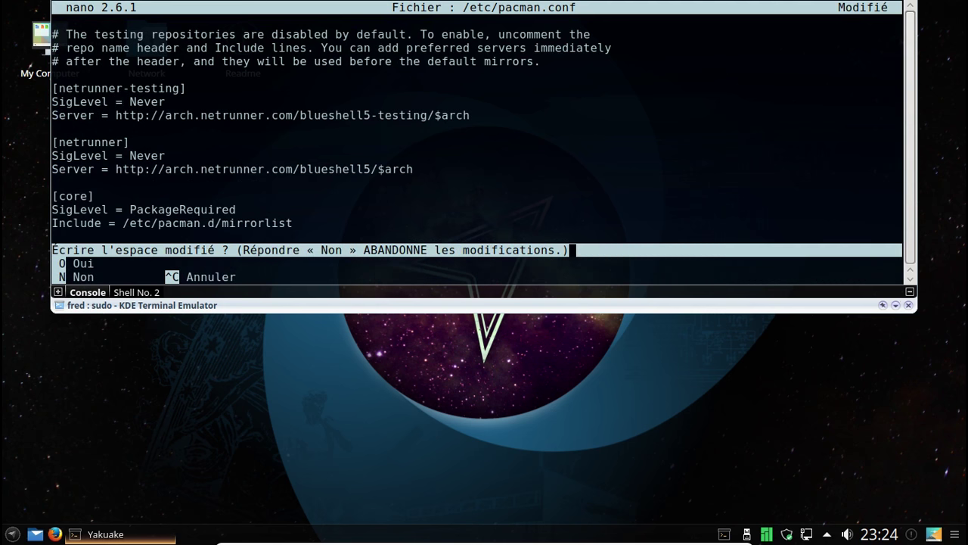
key("o")
key("Return")
Restart the machine with sudo reboot and boot back into Netrunner.
type("sudo re")
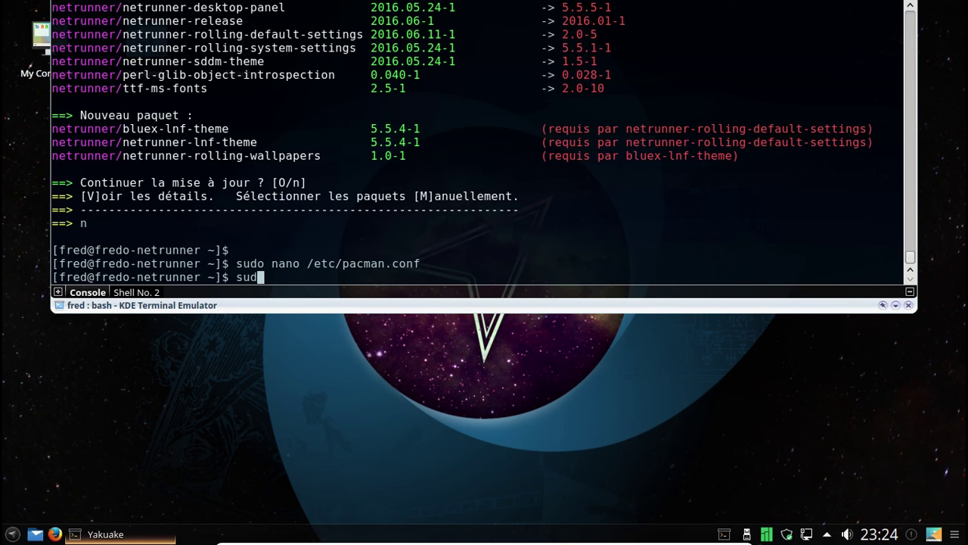
type("boot")
key("Return")
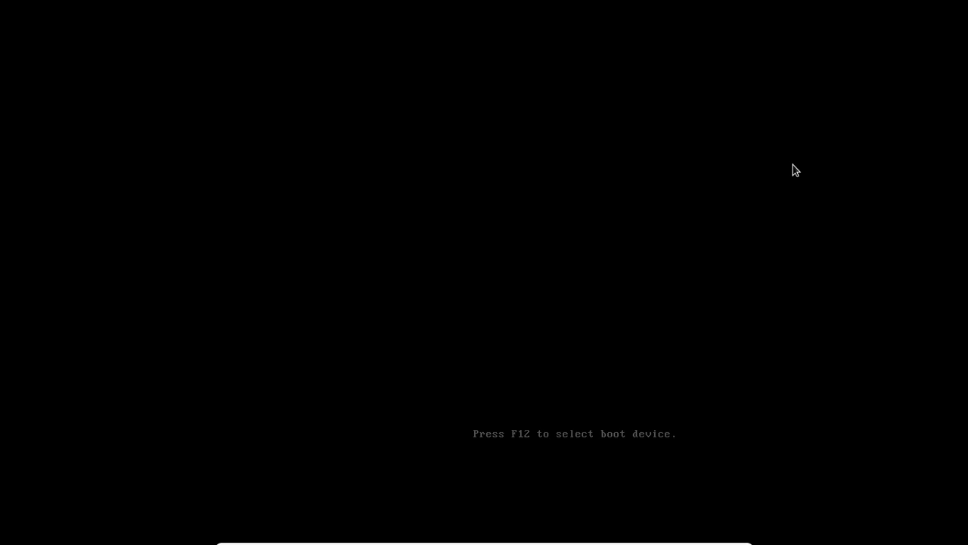
key("Return")
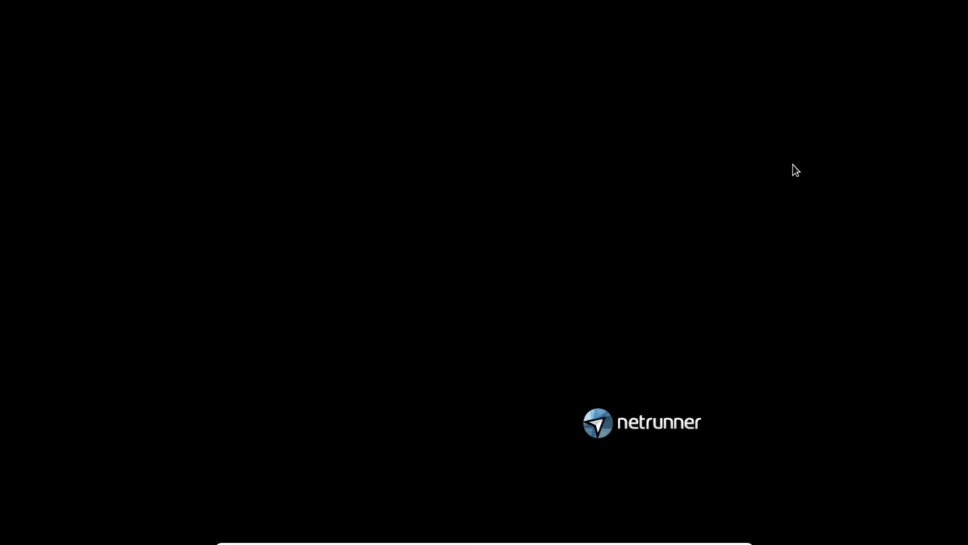